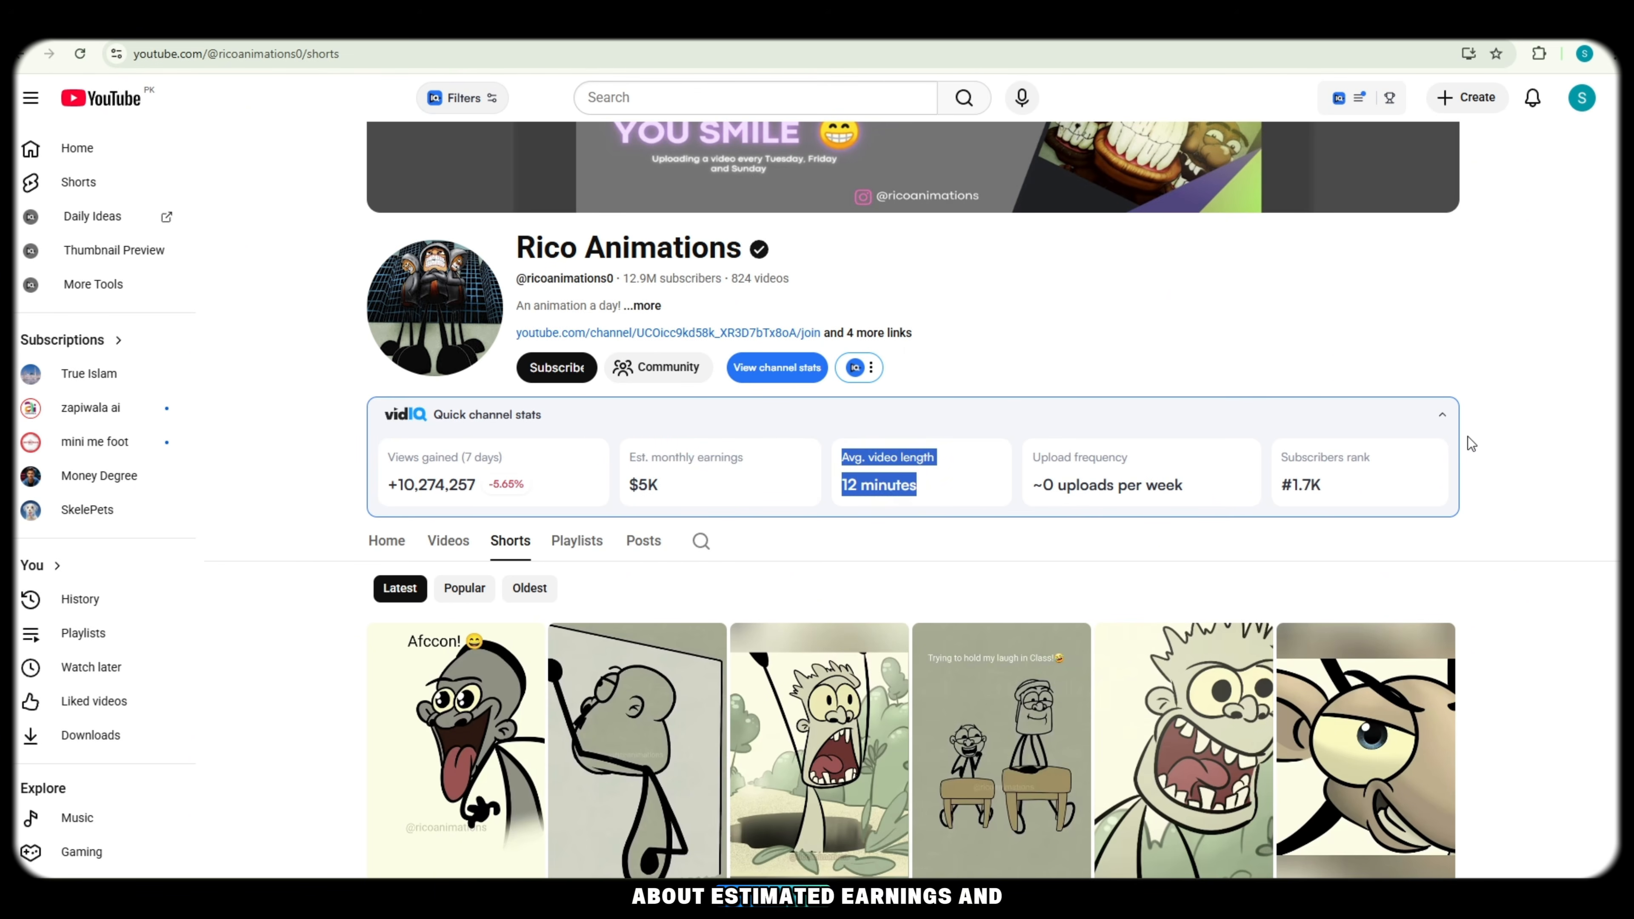
Step: Open the full vidIQ channel stats for Rico Animations, review them down to the estimated earnings and channel tags, and close them
click(1445, 419)
click(1446, 419)
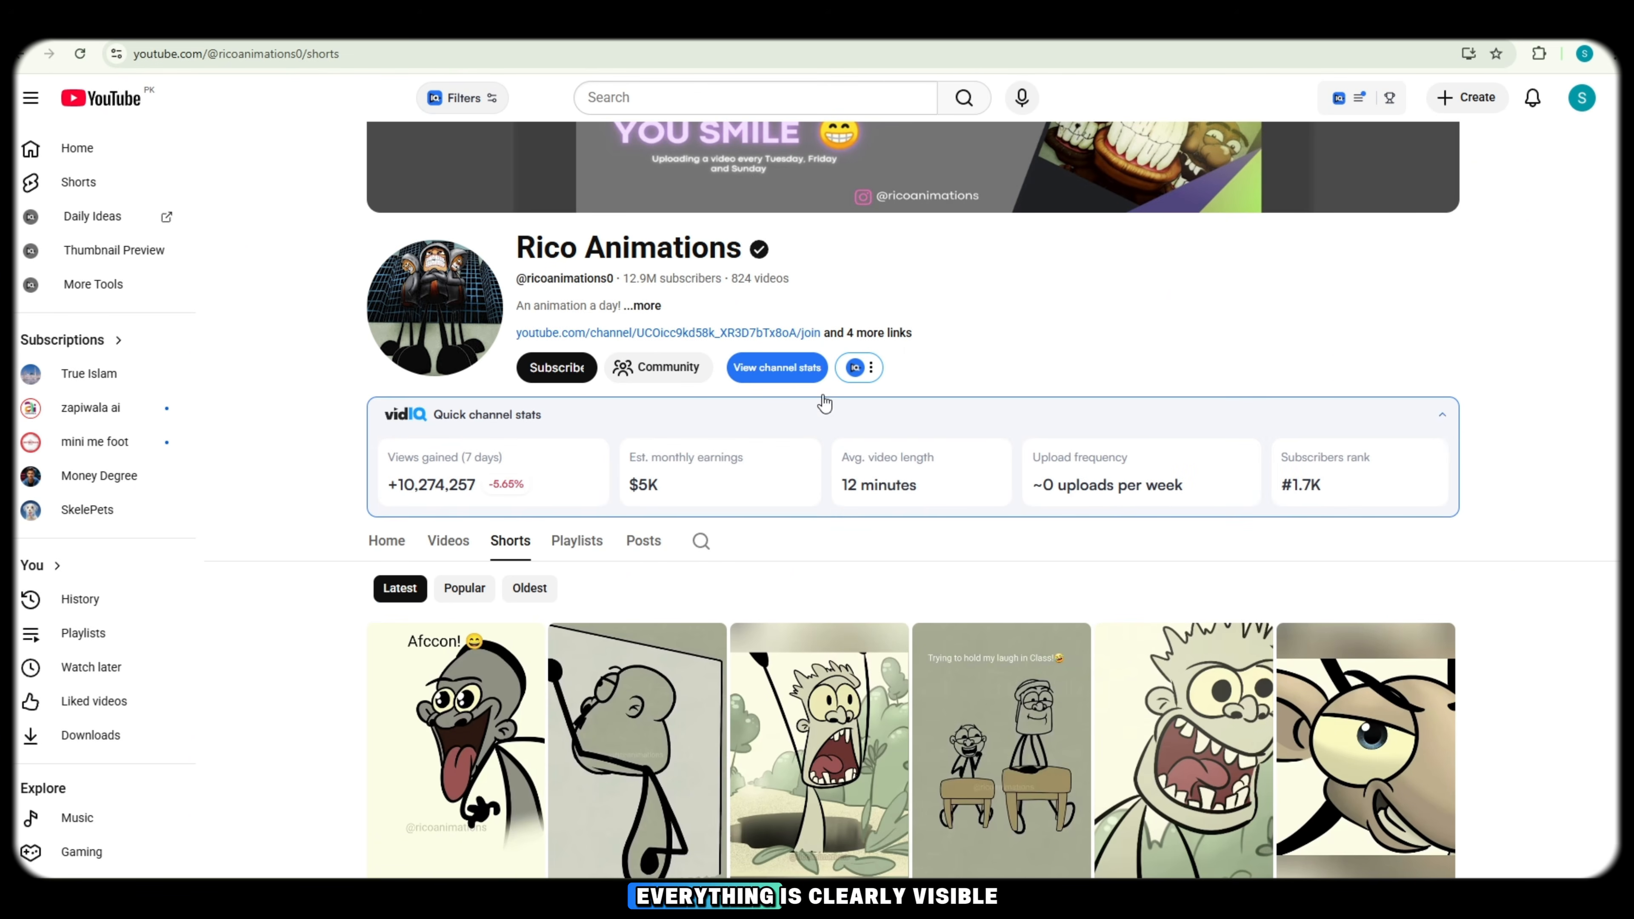
click(760, 370)
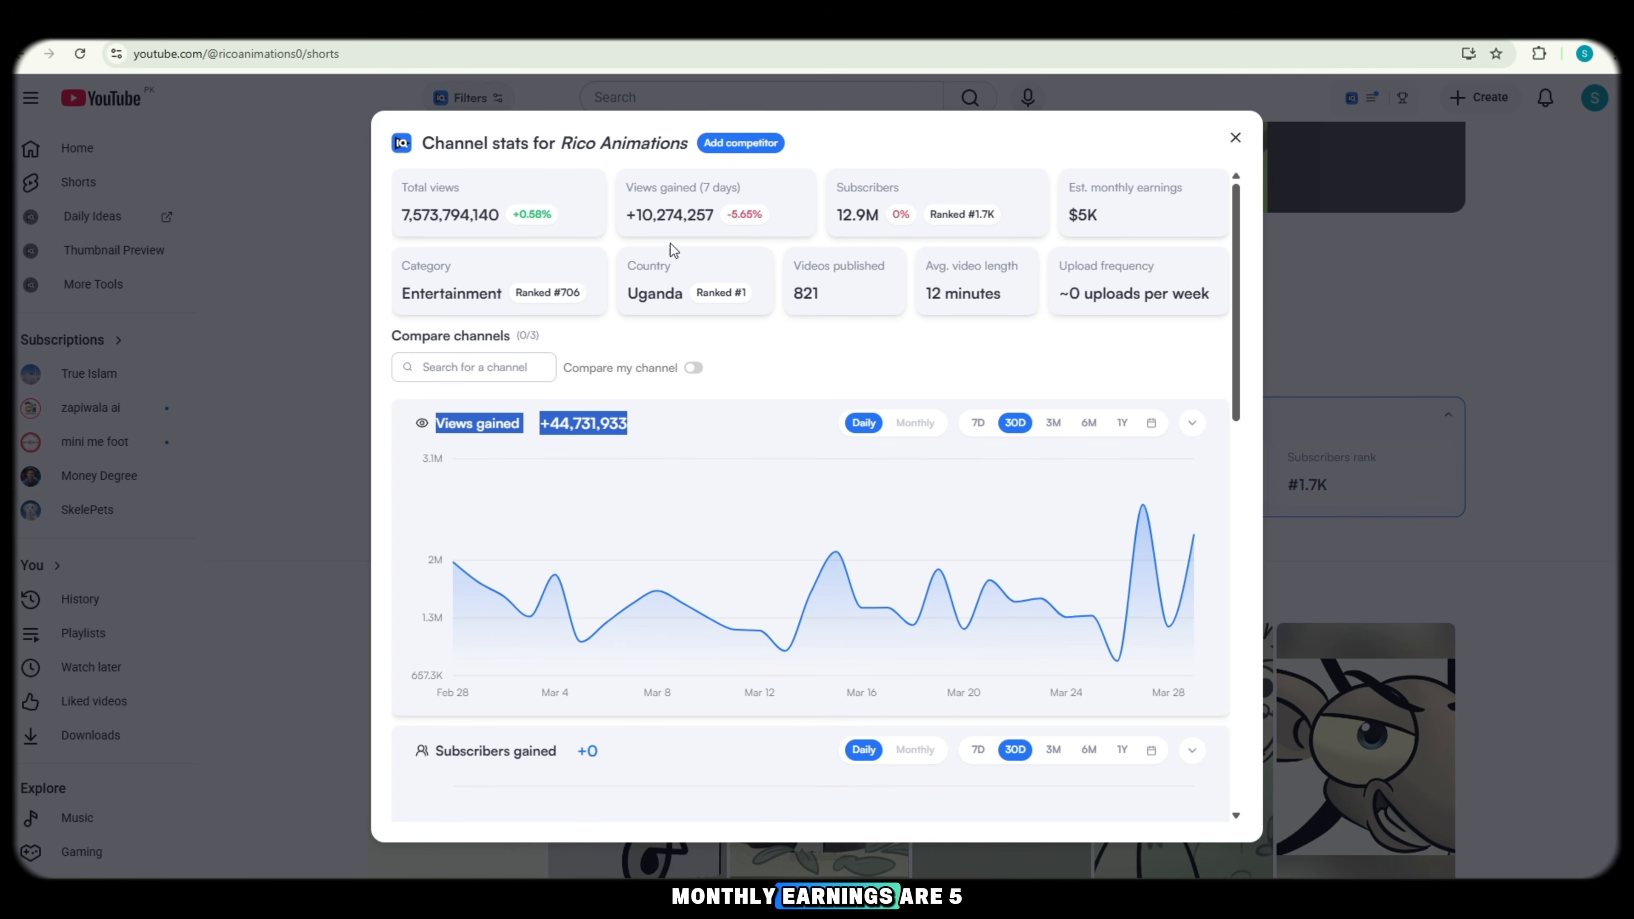
scroll(1164, 464, down, 15)
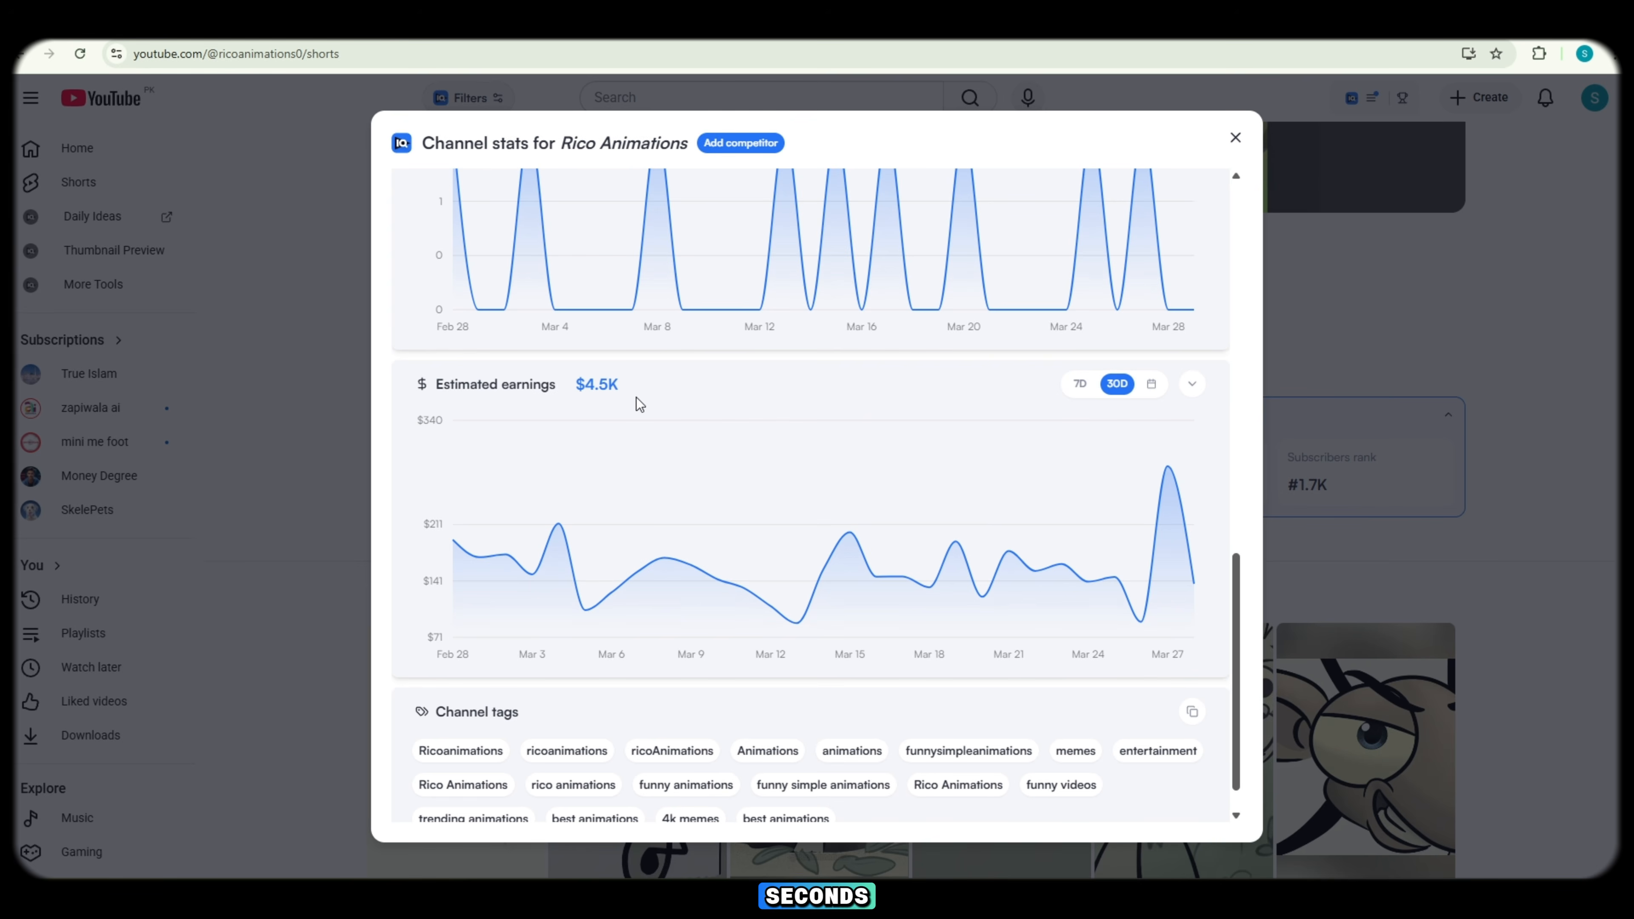
scroll(1042, 567, down, 2)
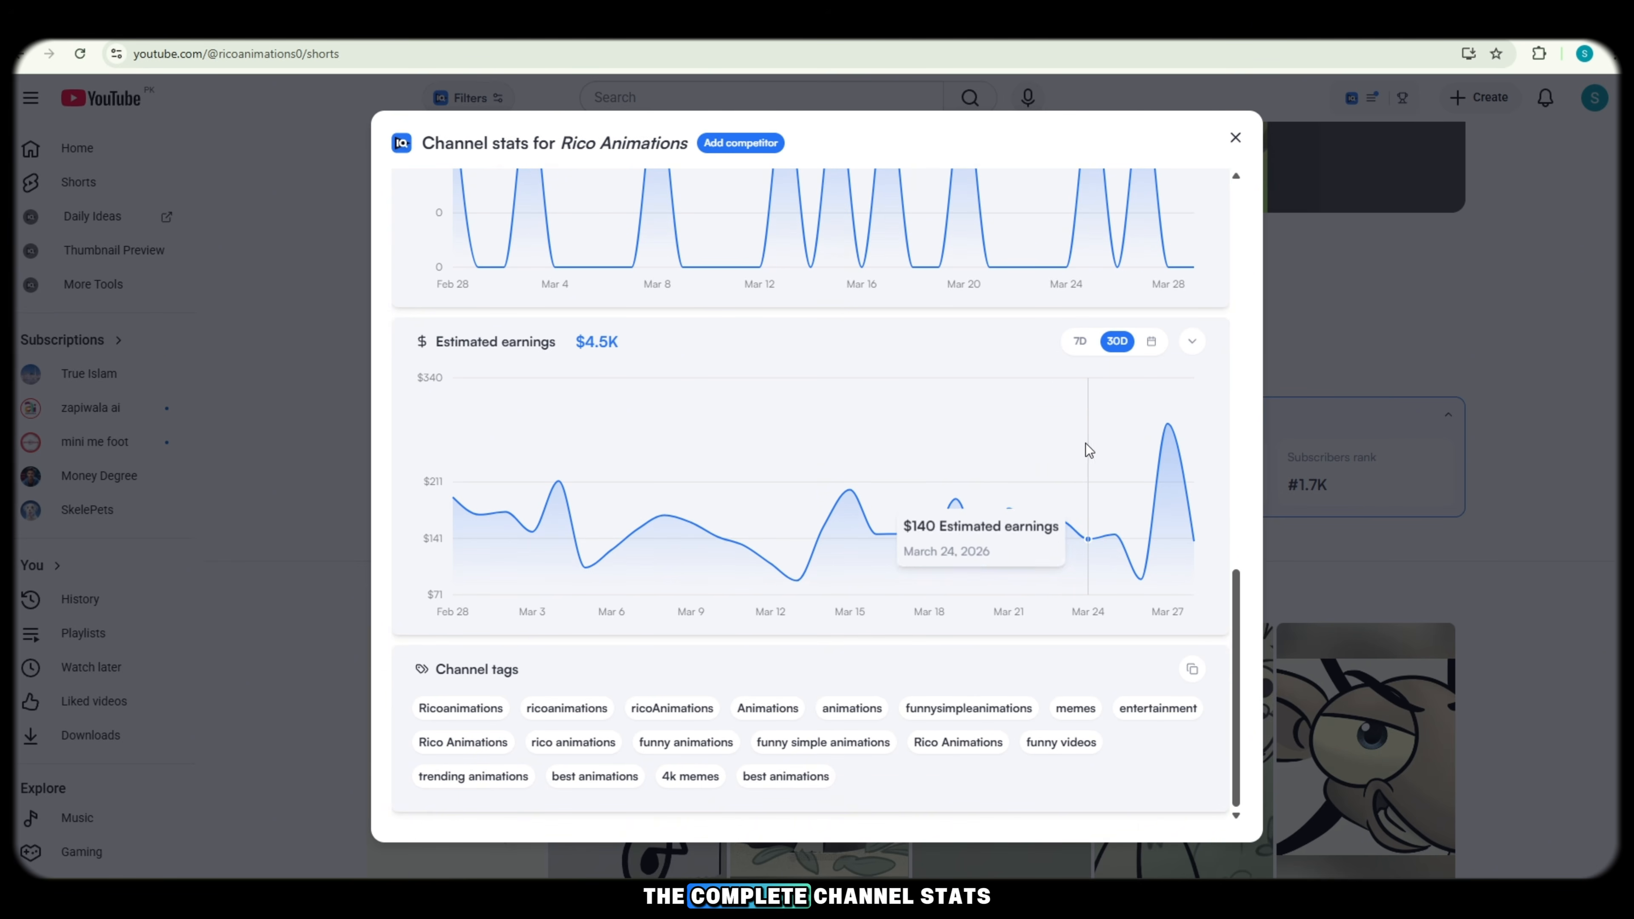
scroll(1087, 451, up, 15)
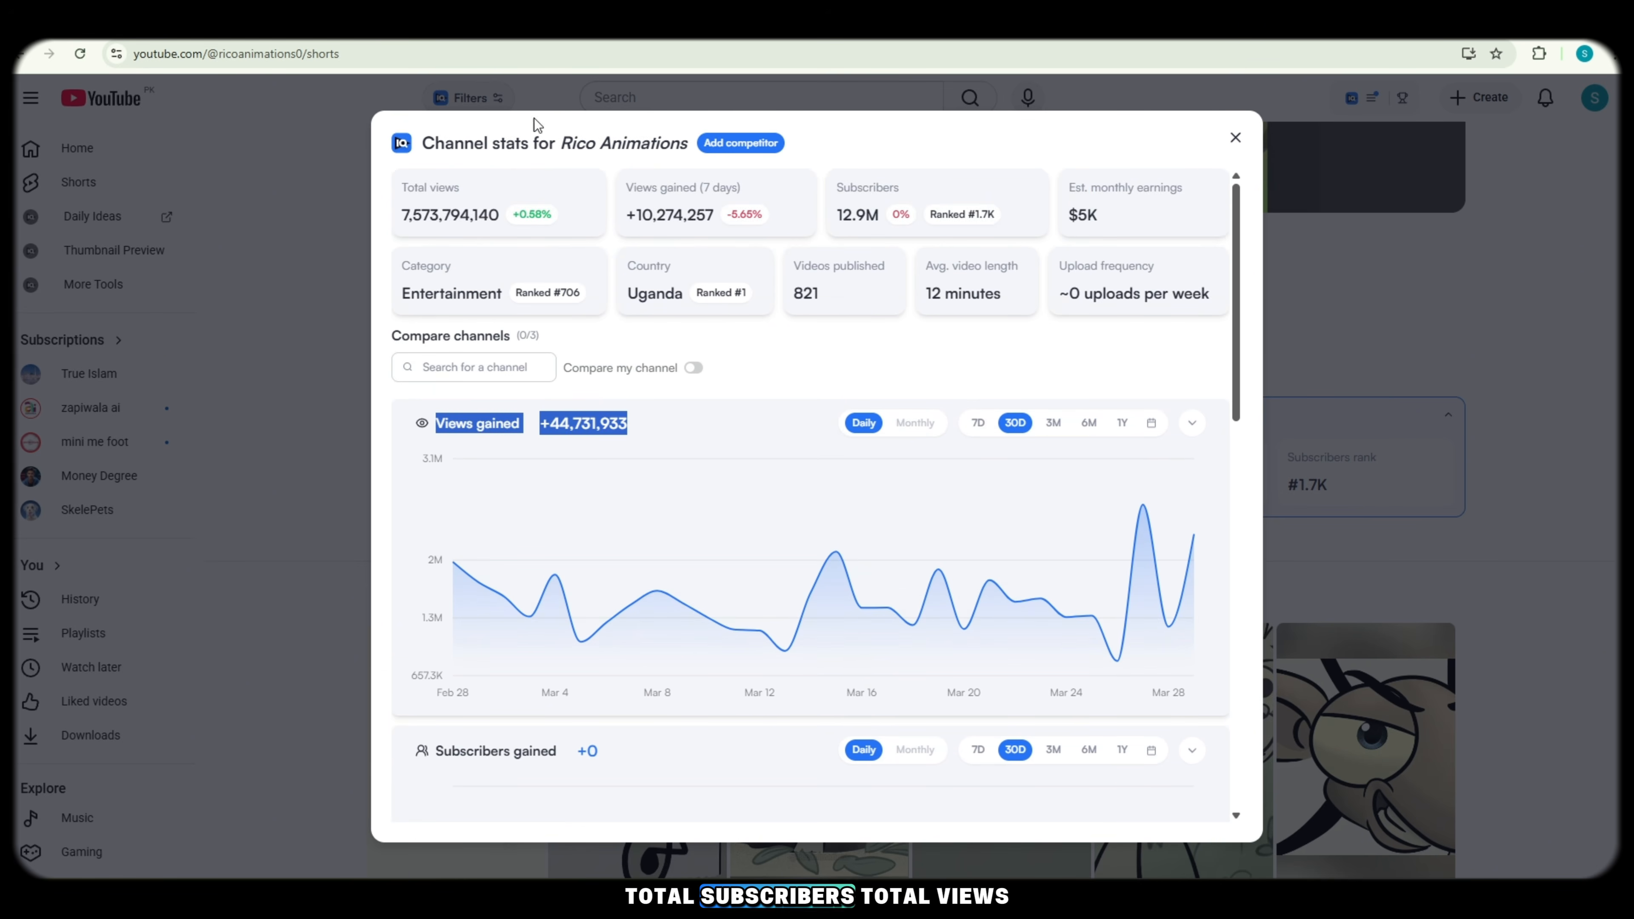
click(1236, 139)
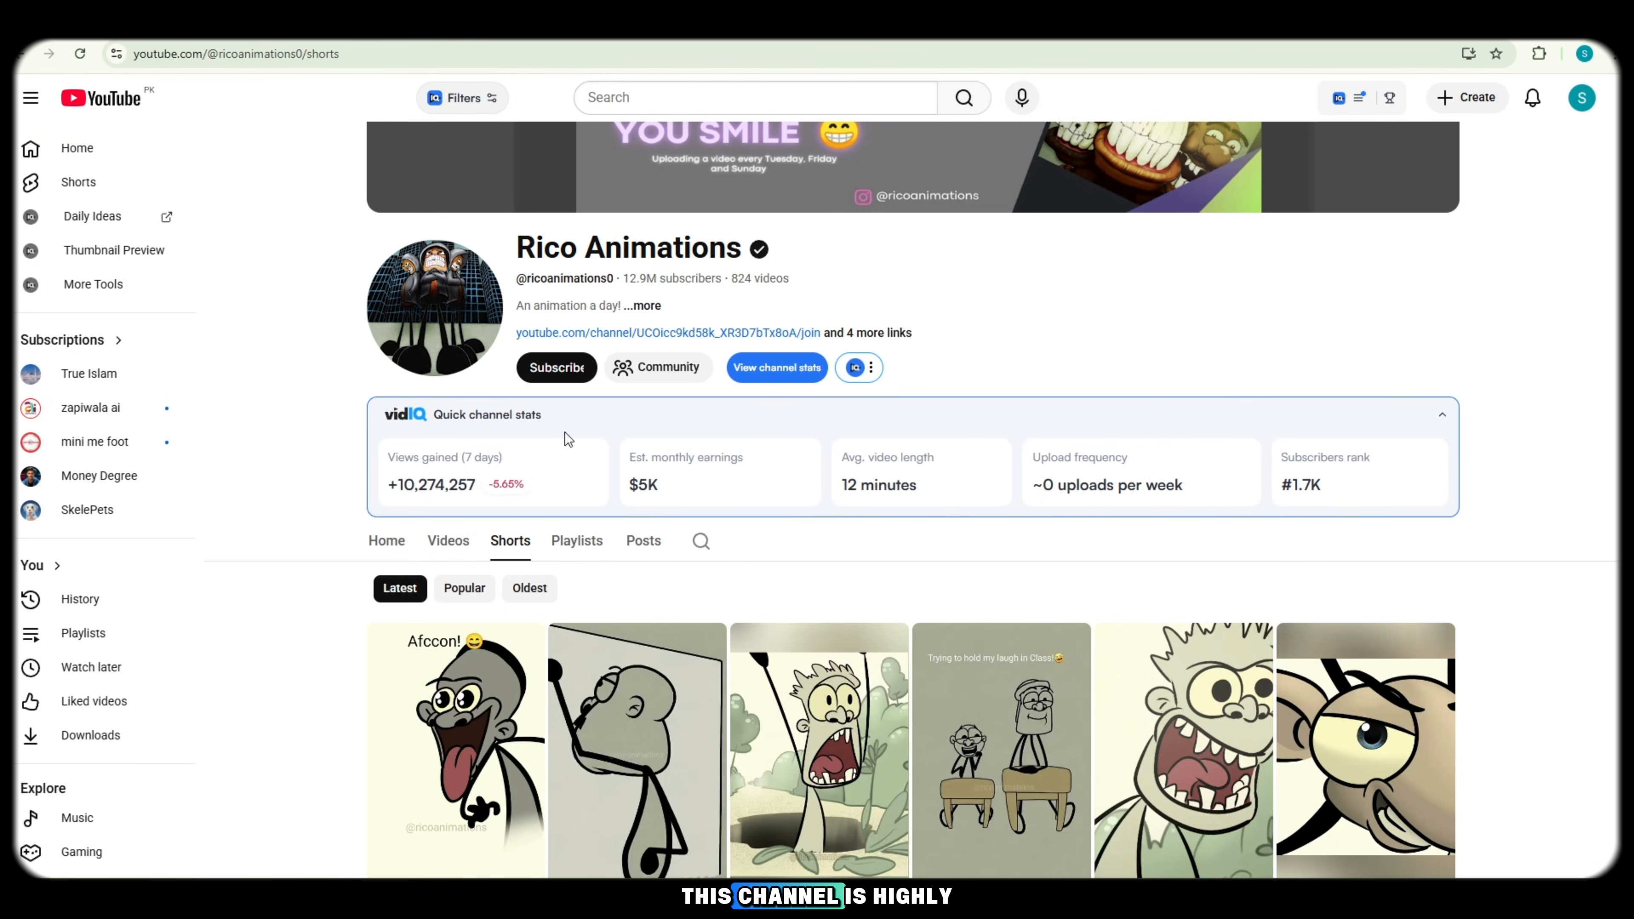
Step: Sort the Rico Animations Shorts by Popular and examine the view counts of the top videos down the list
click(476, 594)
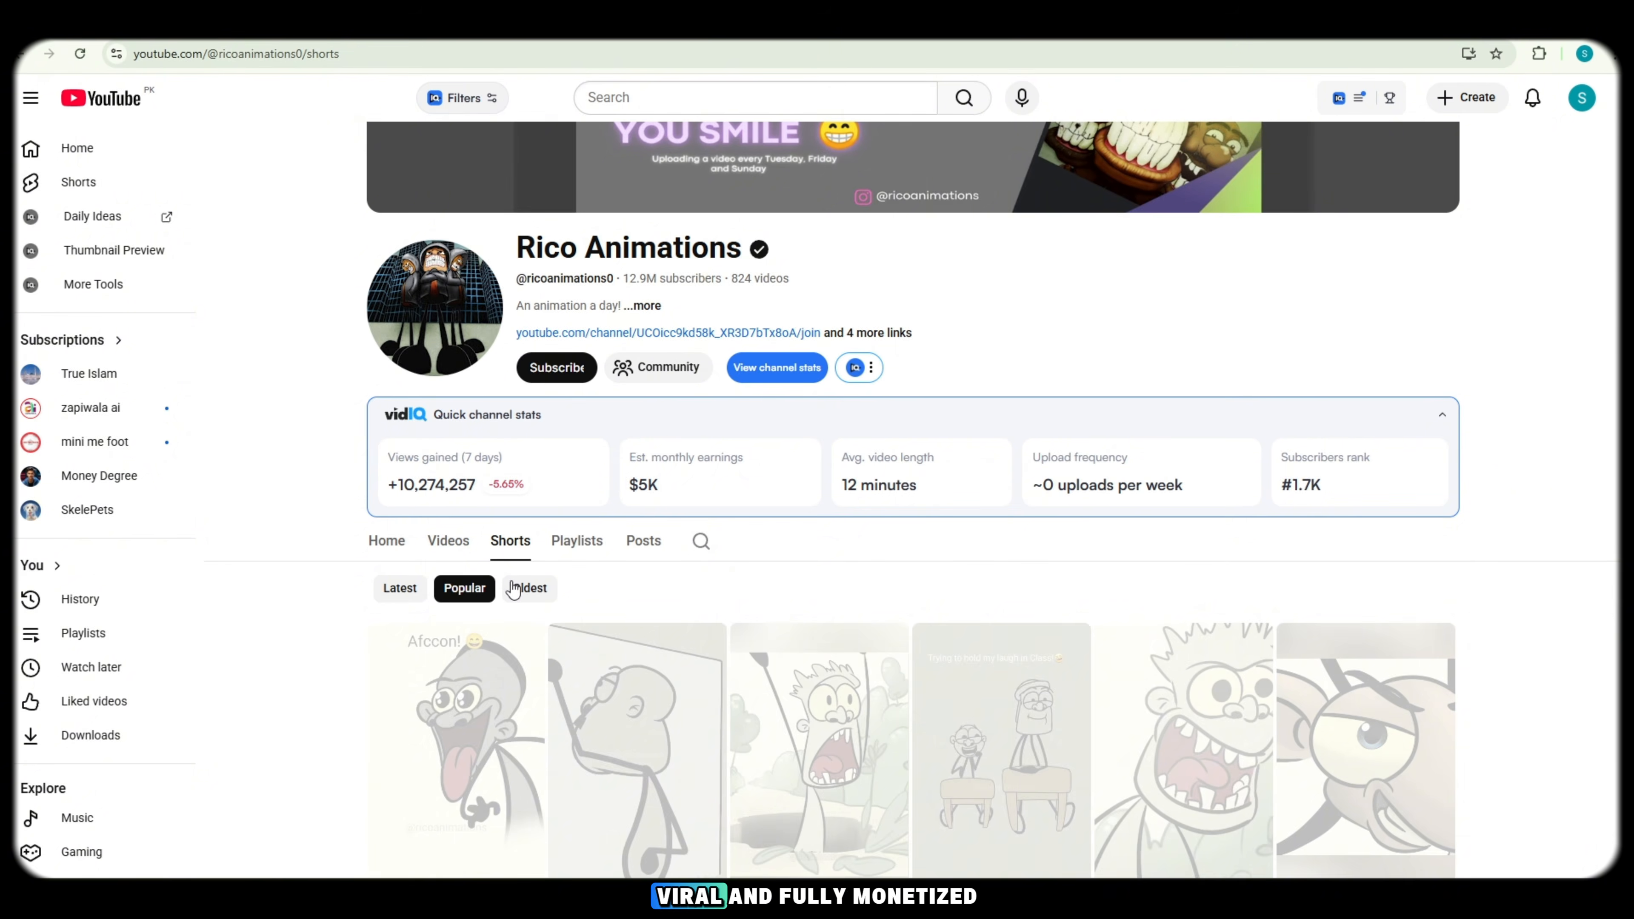
scroll(769, 456, down, 5)
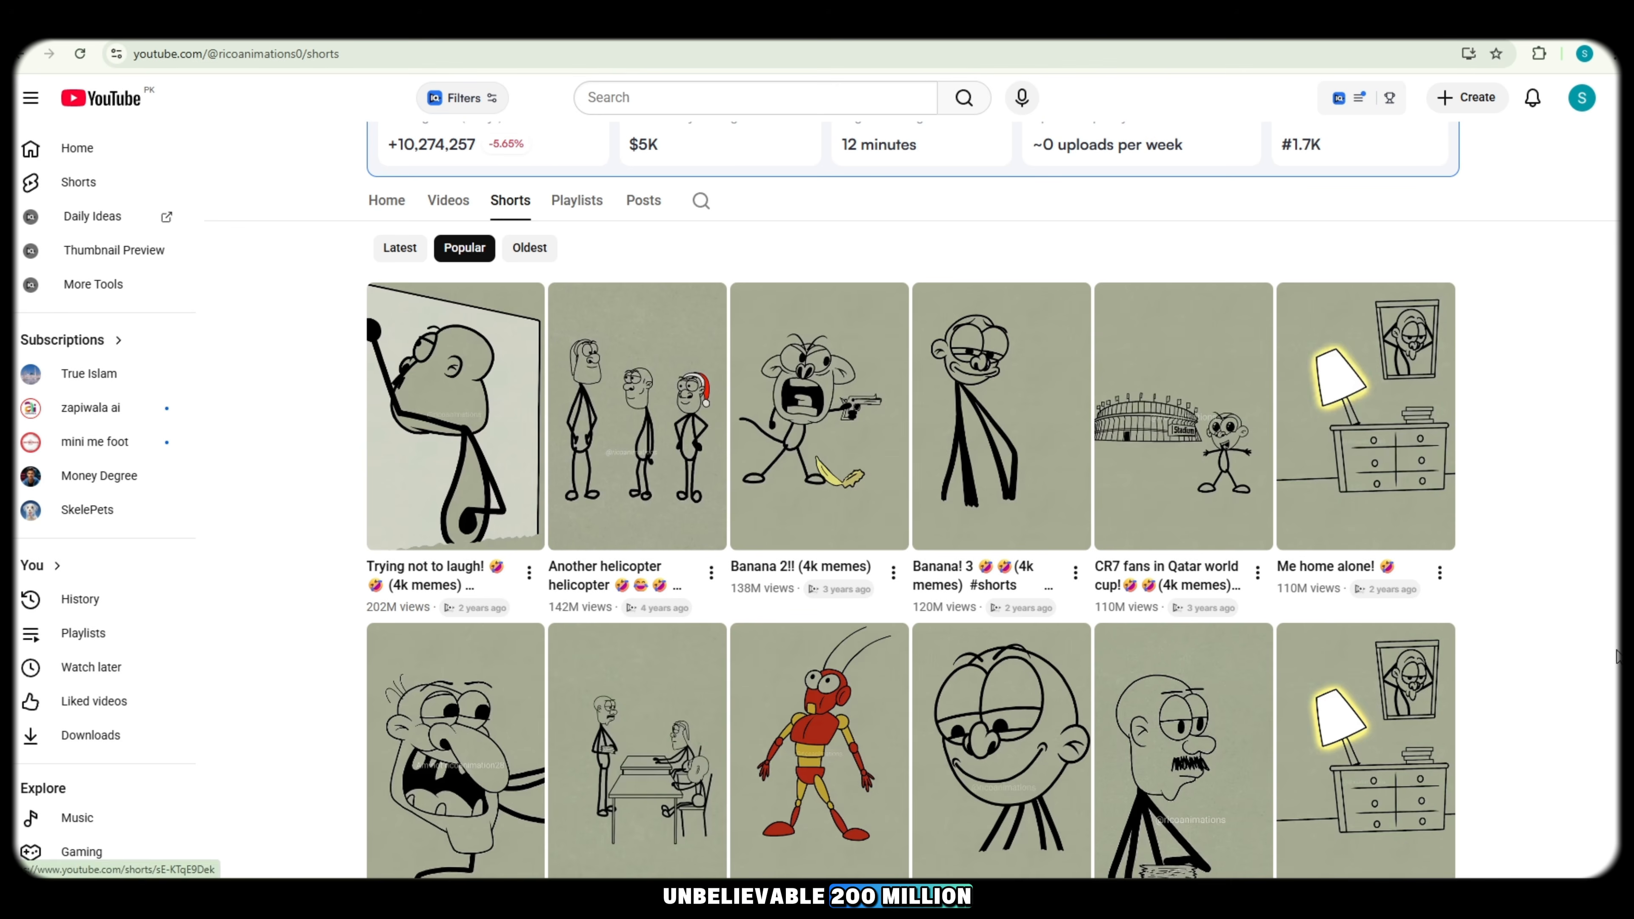
scroll(1523, 591, down, 2)
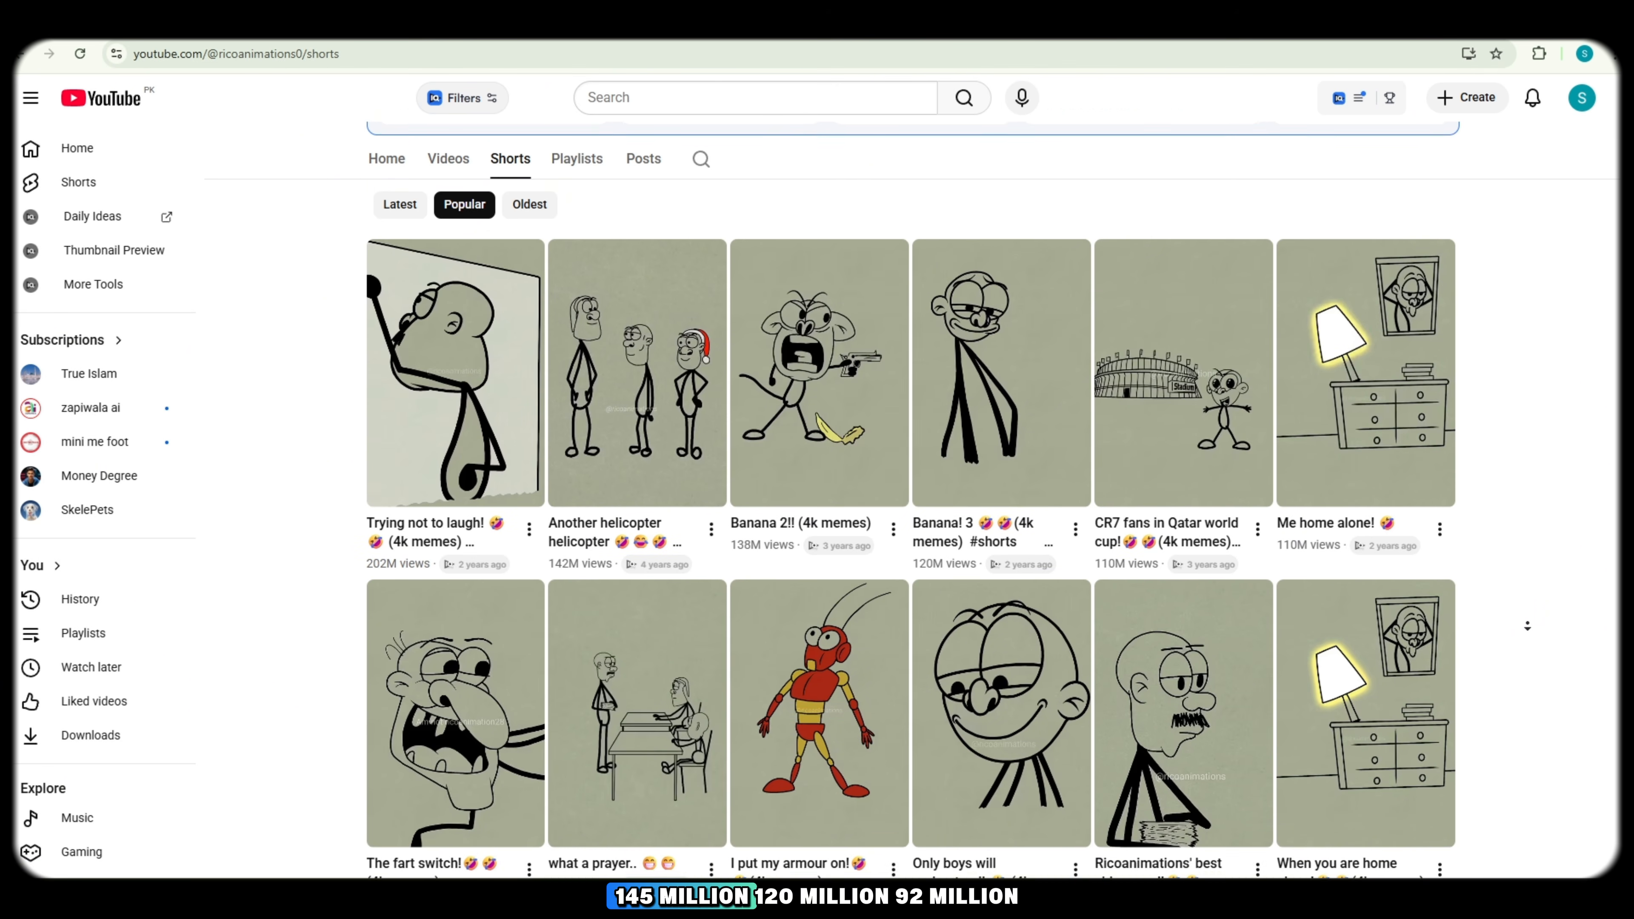
scroll(1528, 626, down, 3)
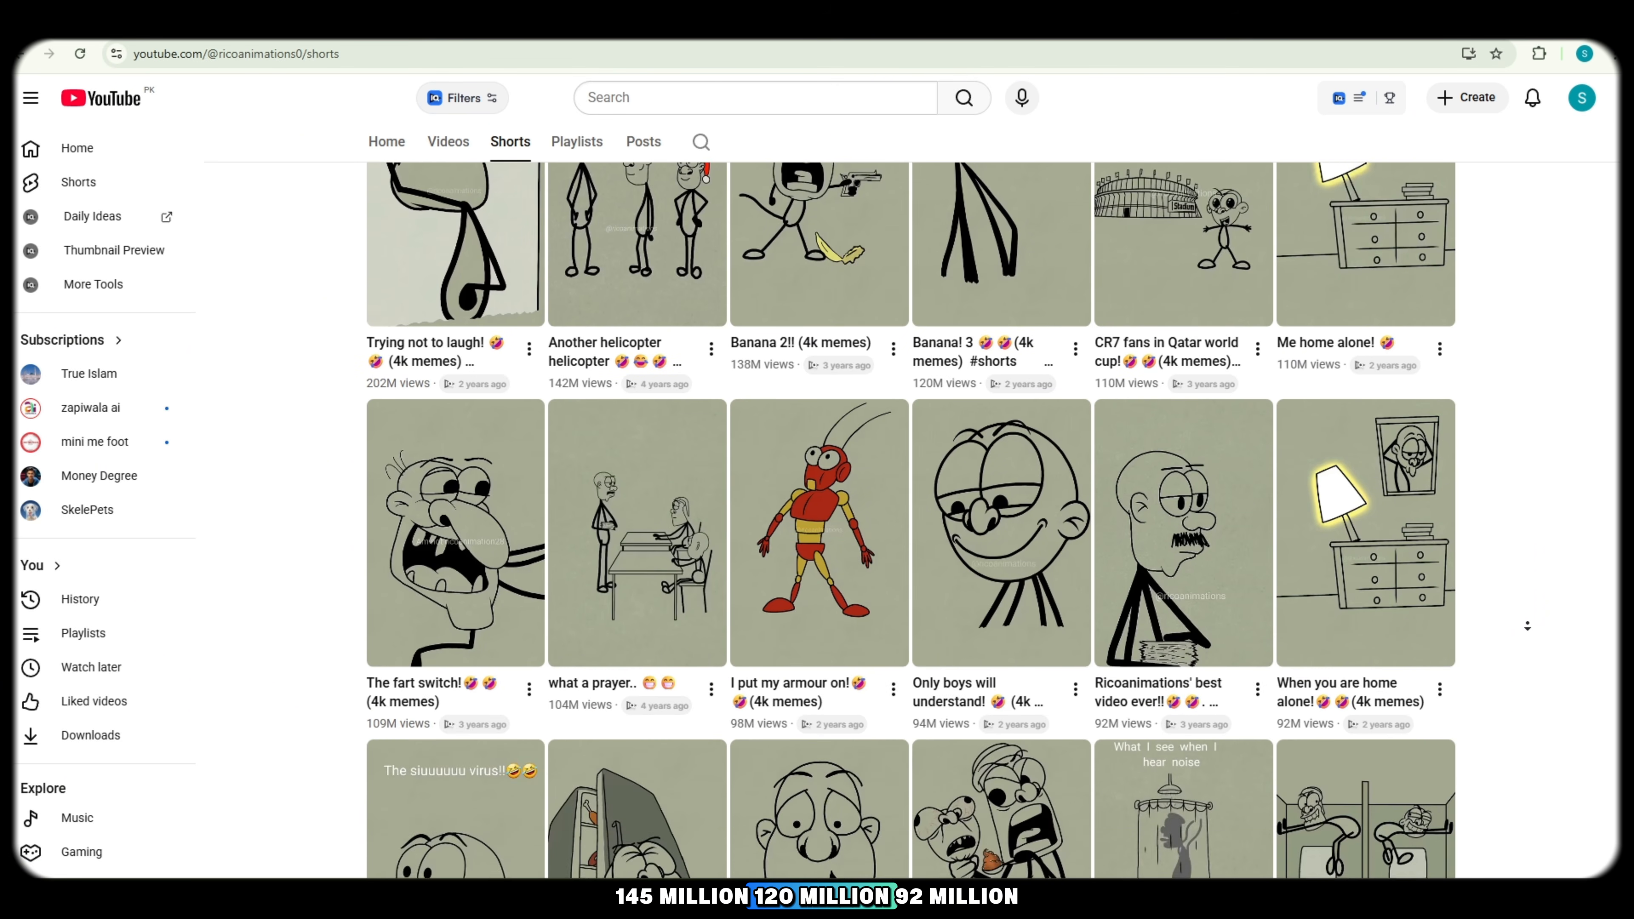
scroll(1528, 626, down, 3)
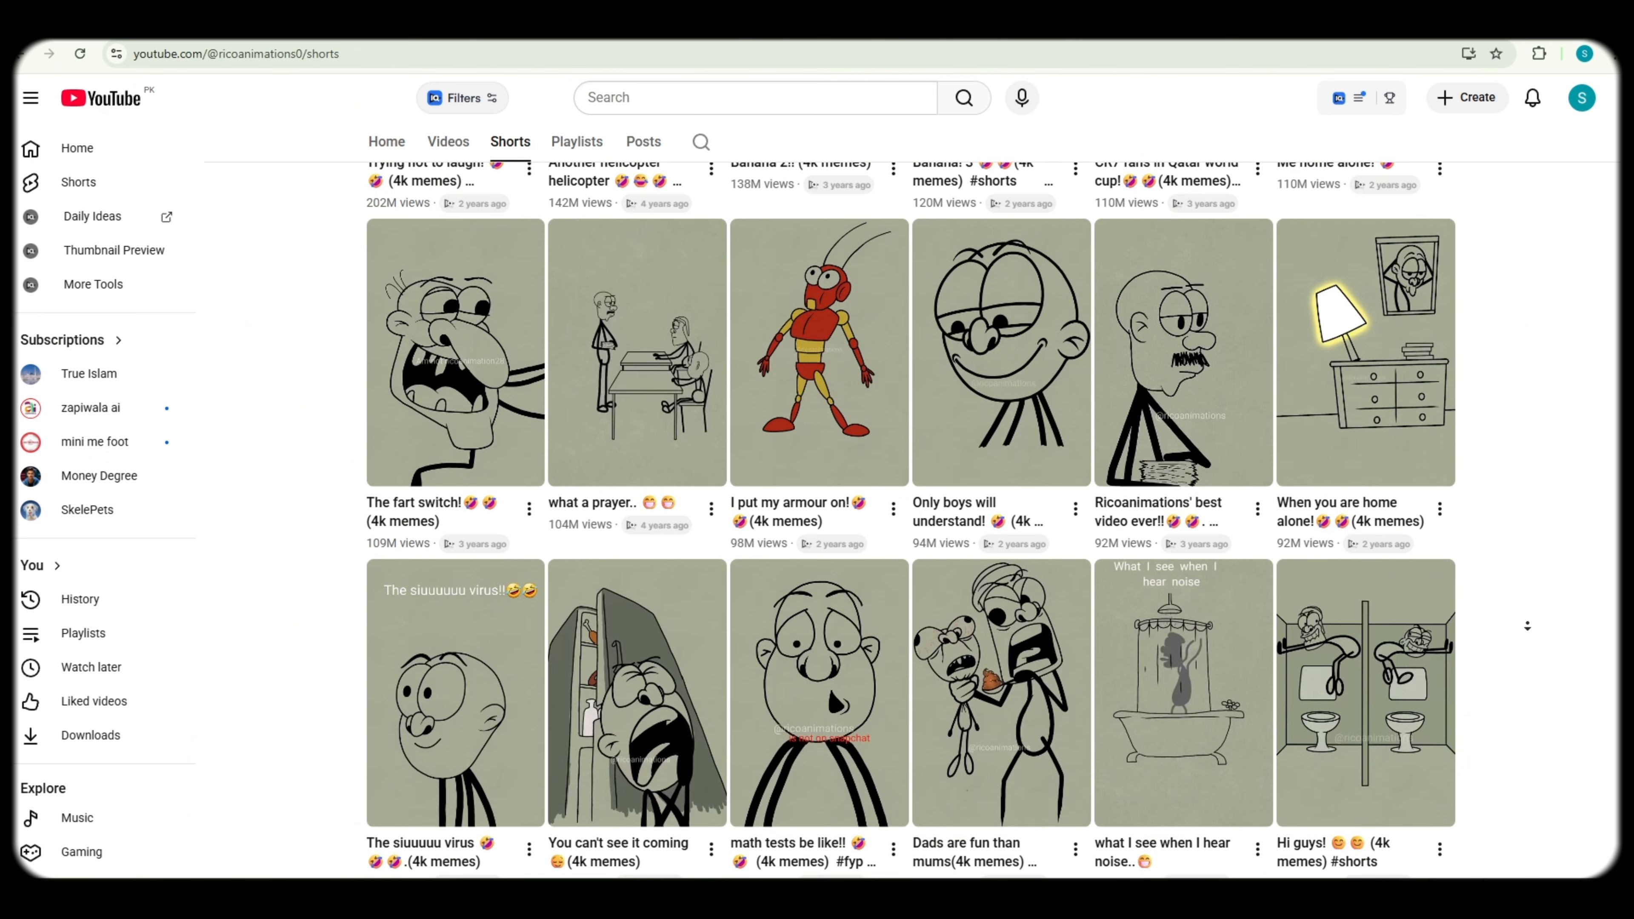
scroll(1528, 626, down, 3)
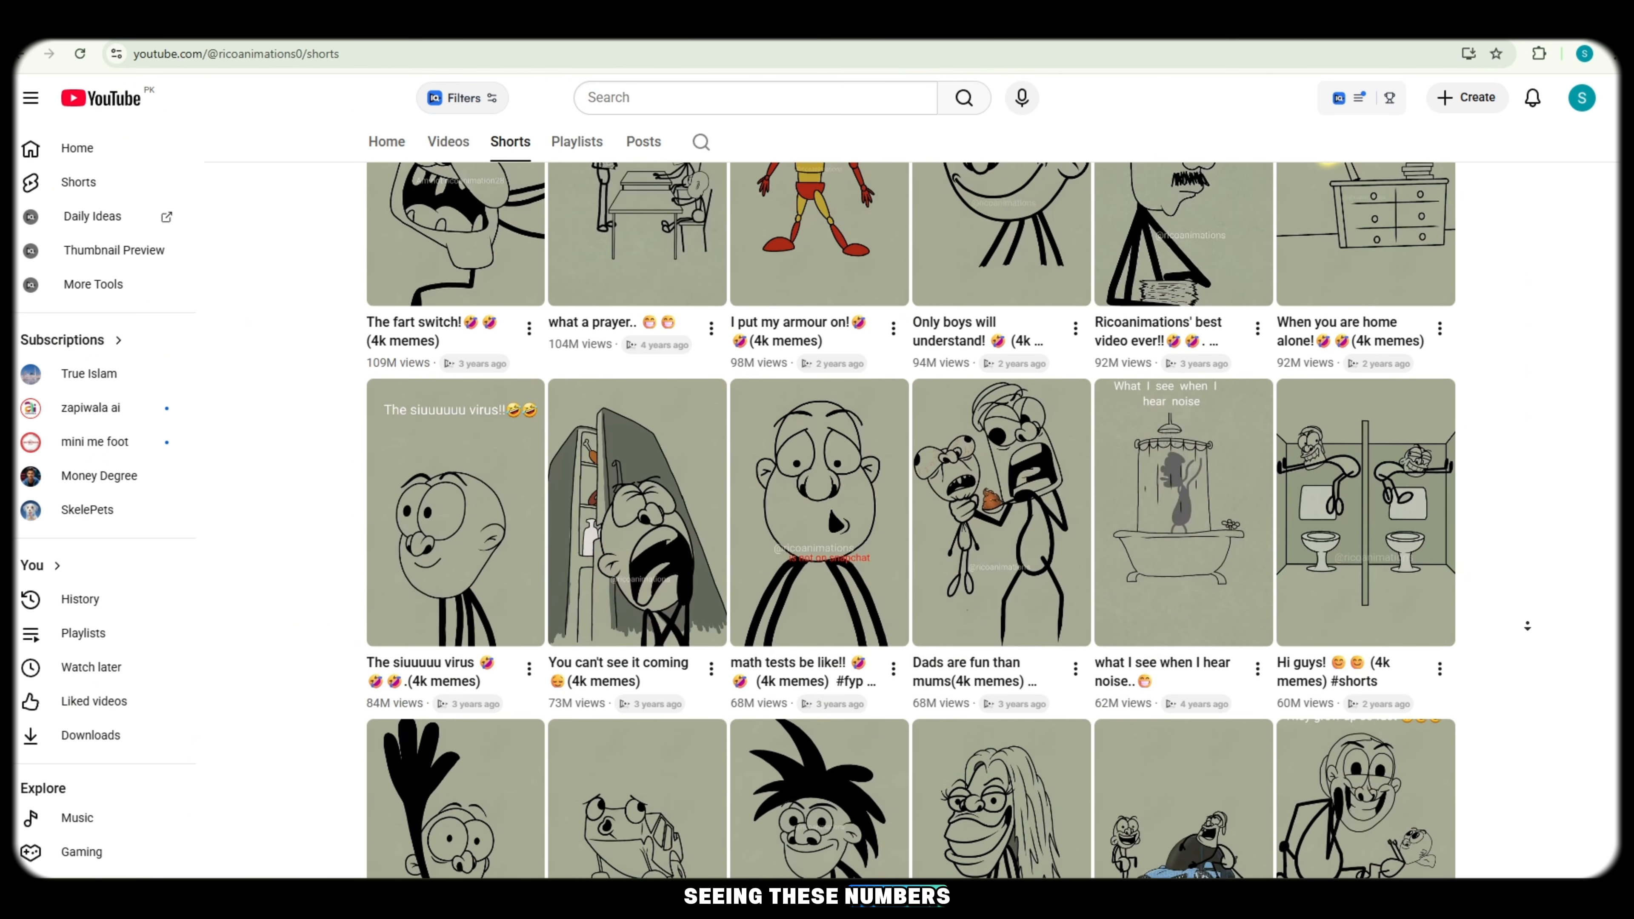
scroll(1527, 626, down, 3)
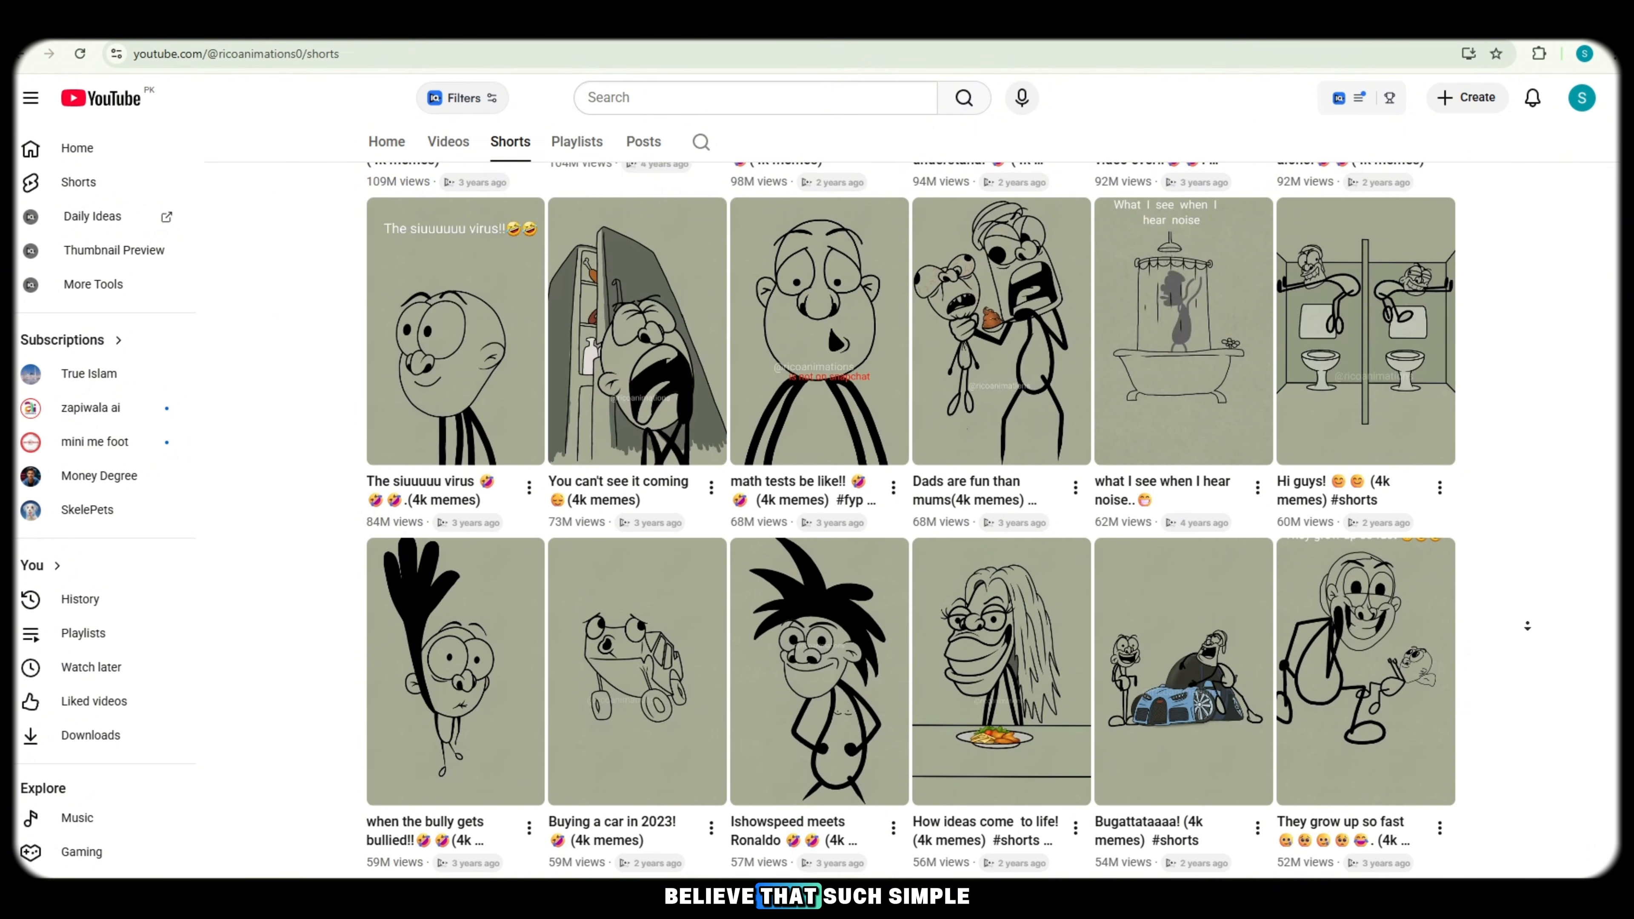
scroll(1528, 625, down, 2)
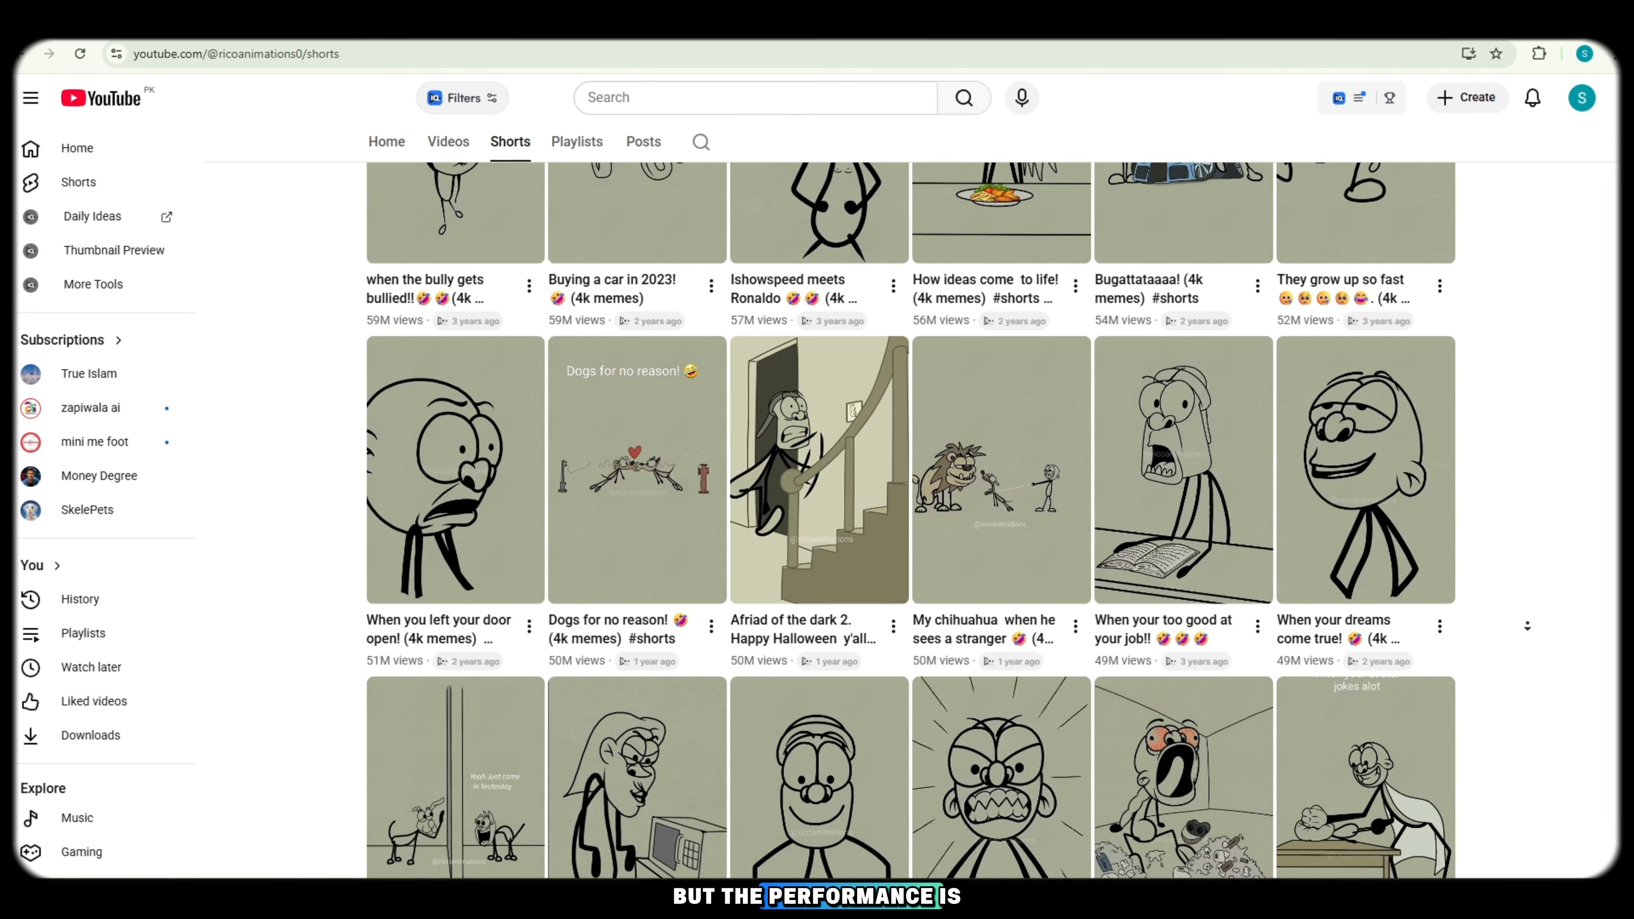
scroll(1528, 626, down, 3)
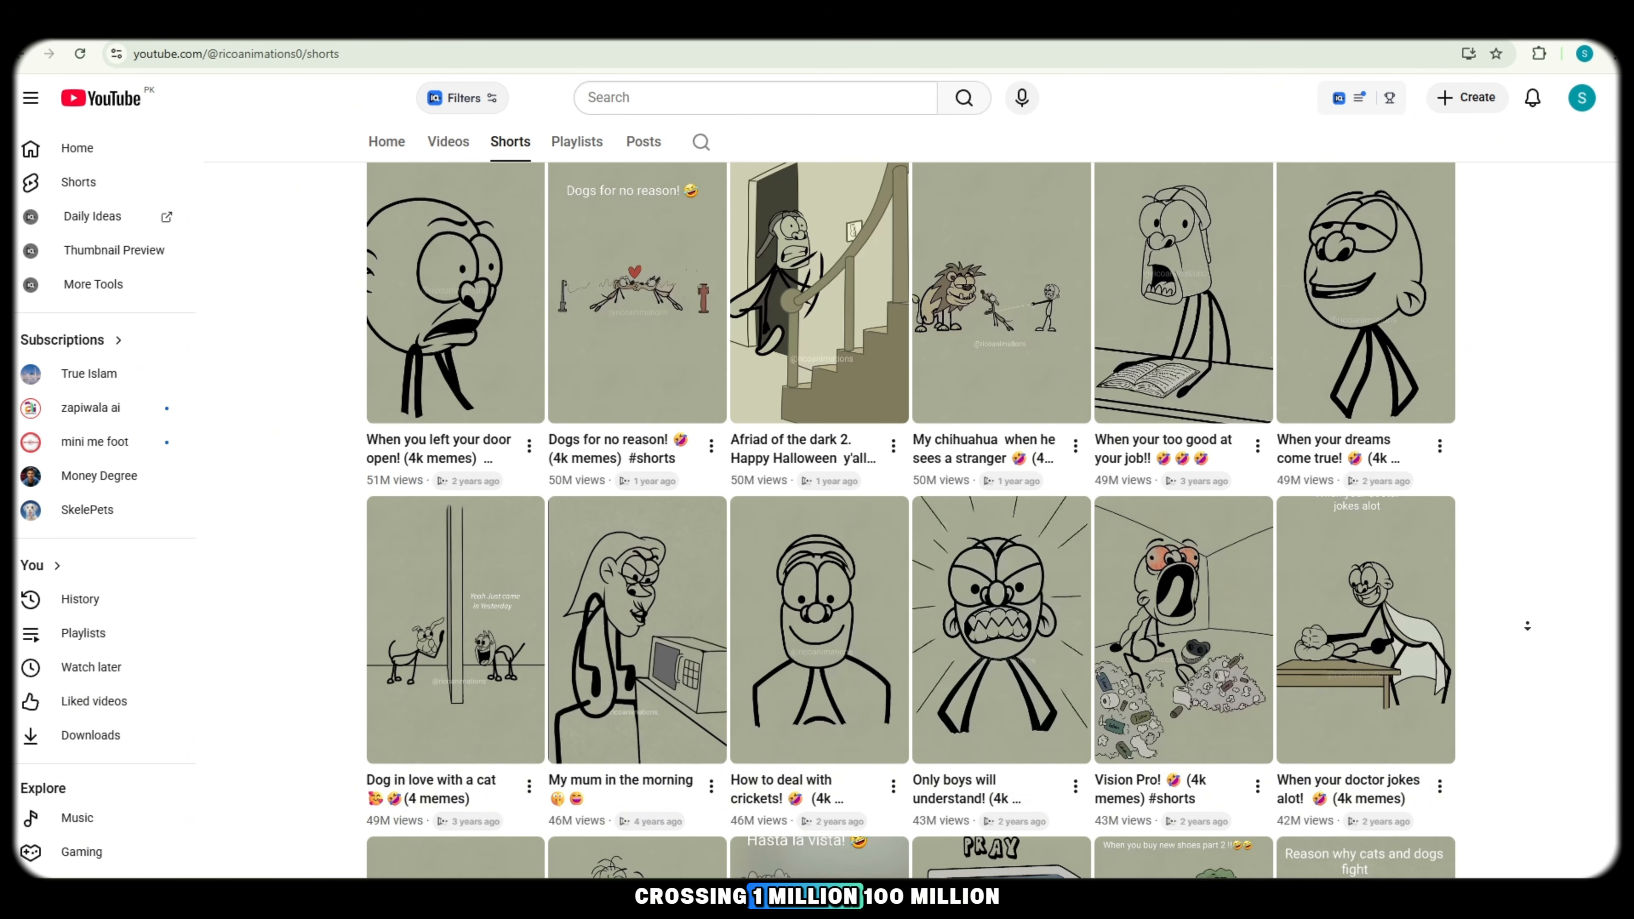
scroll(1528, 626, down, 3)
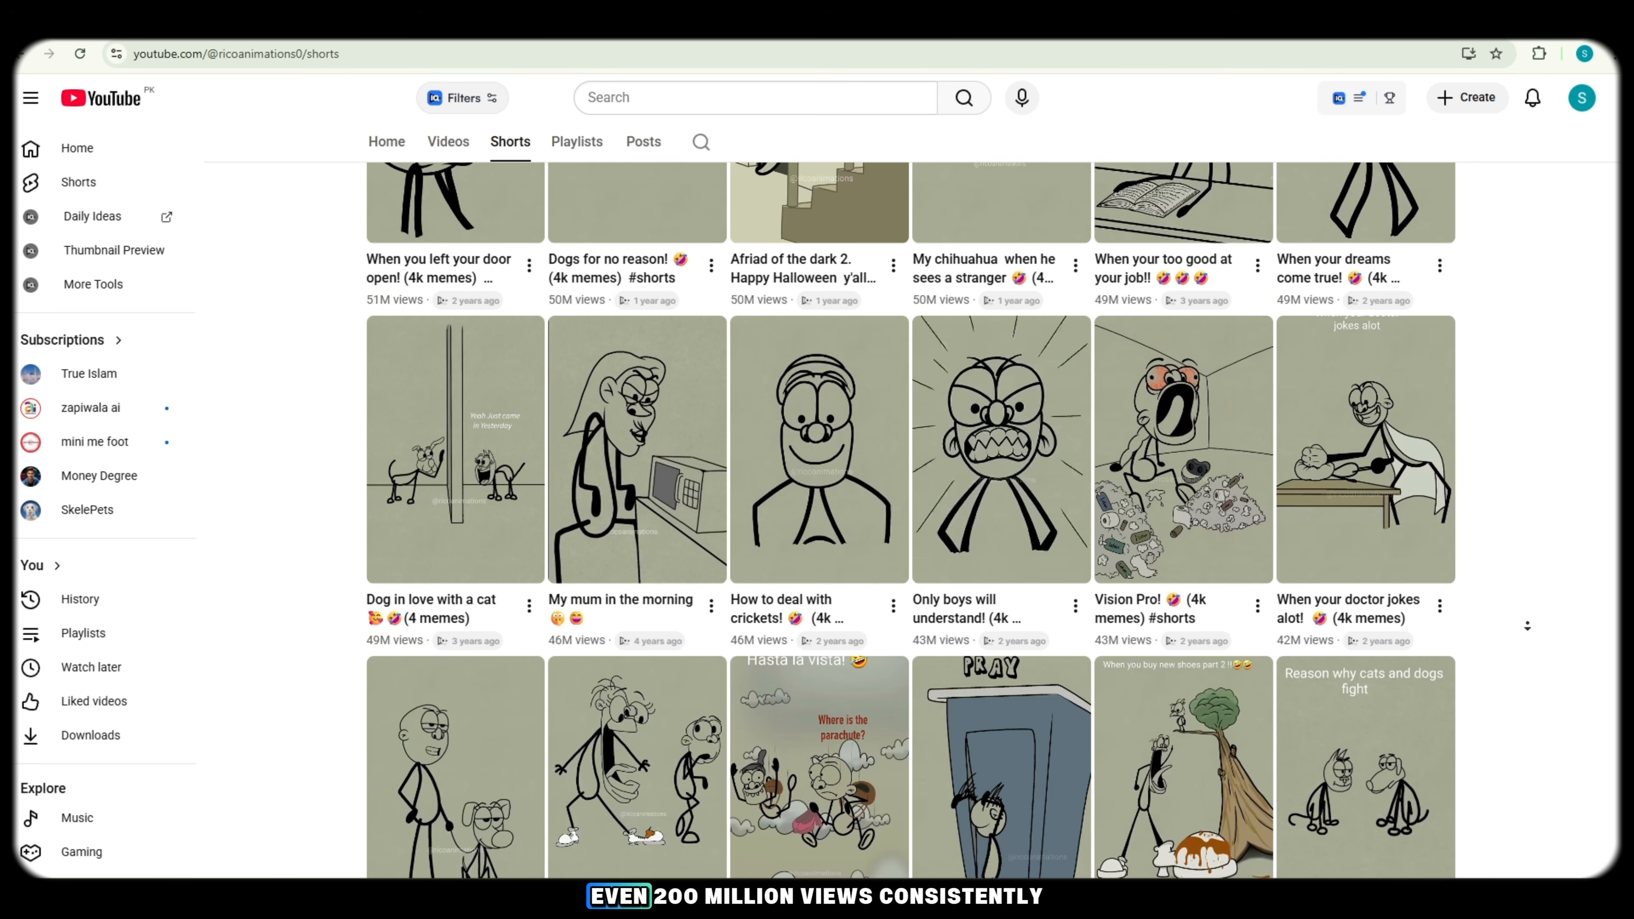
scroll(1527, 626, down, 3)
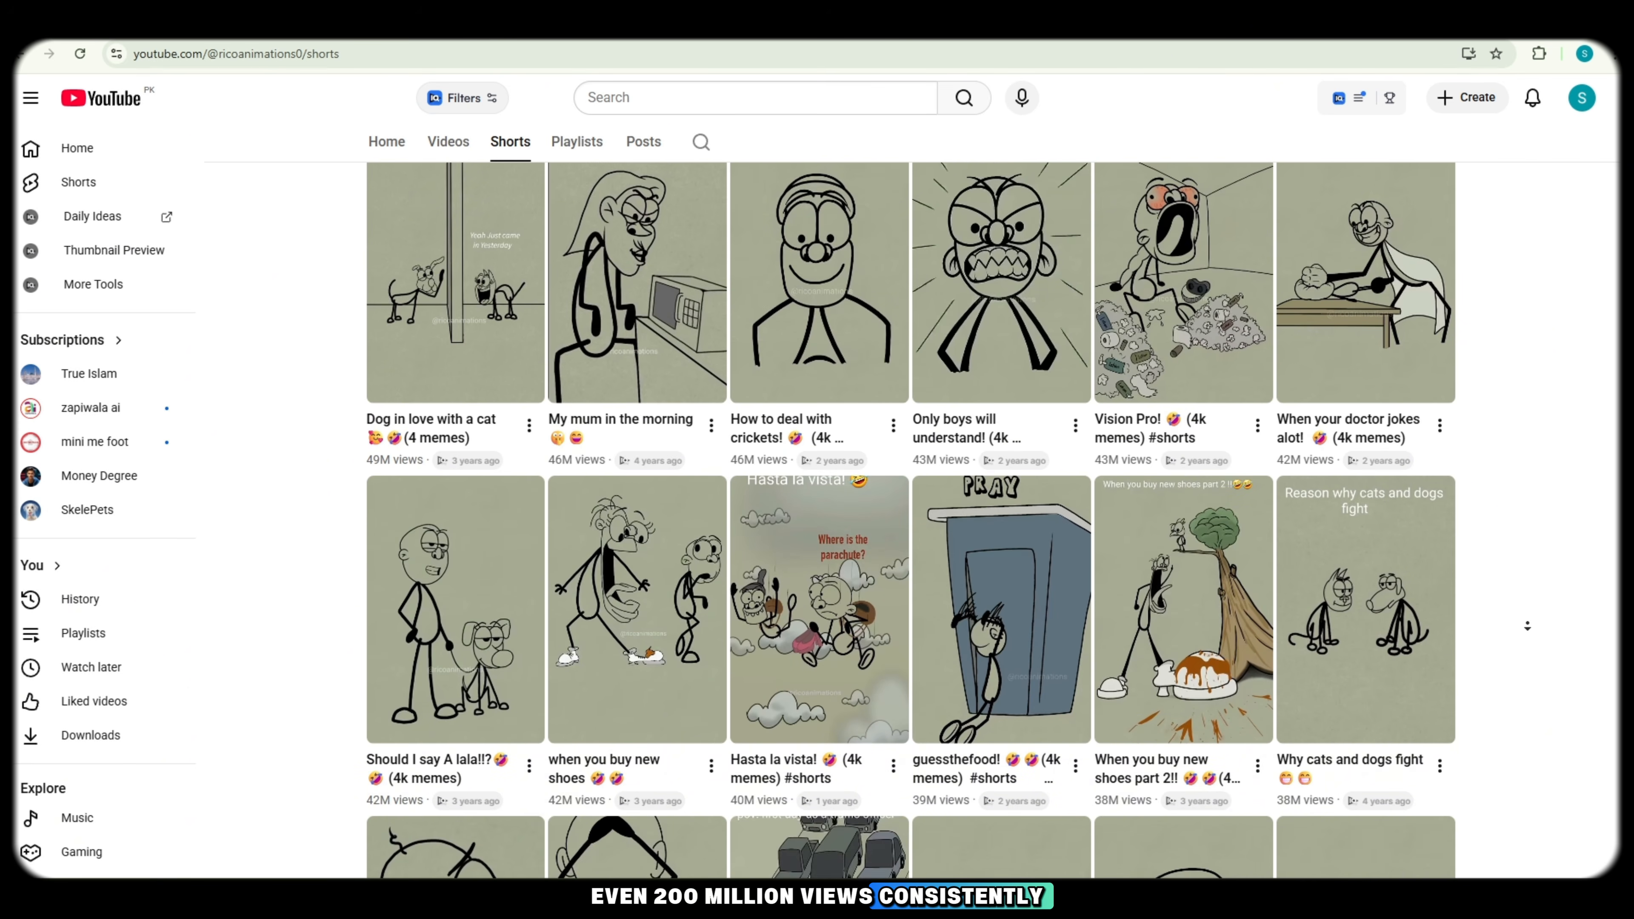
scroll(1527, 625, down, 3)
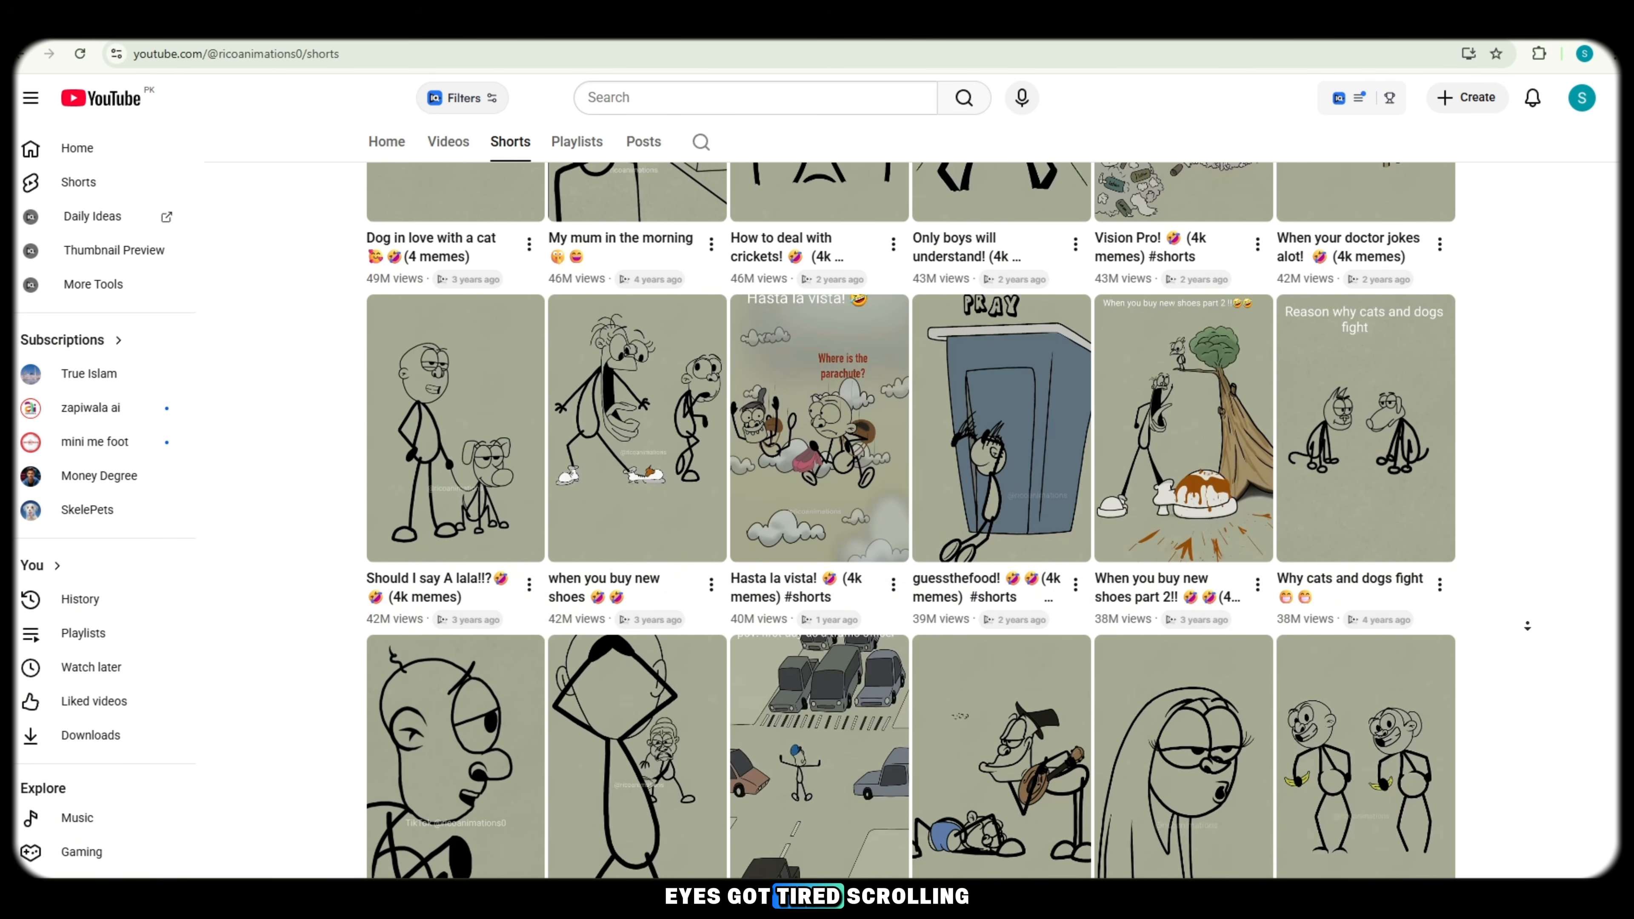
scroll(1528, 626, down, 2)
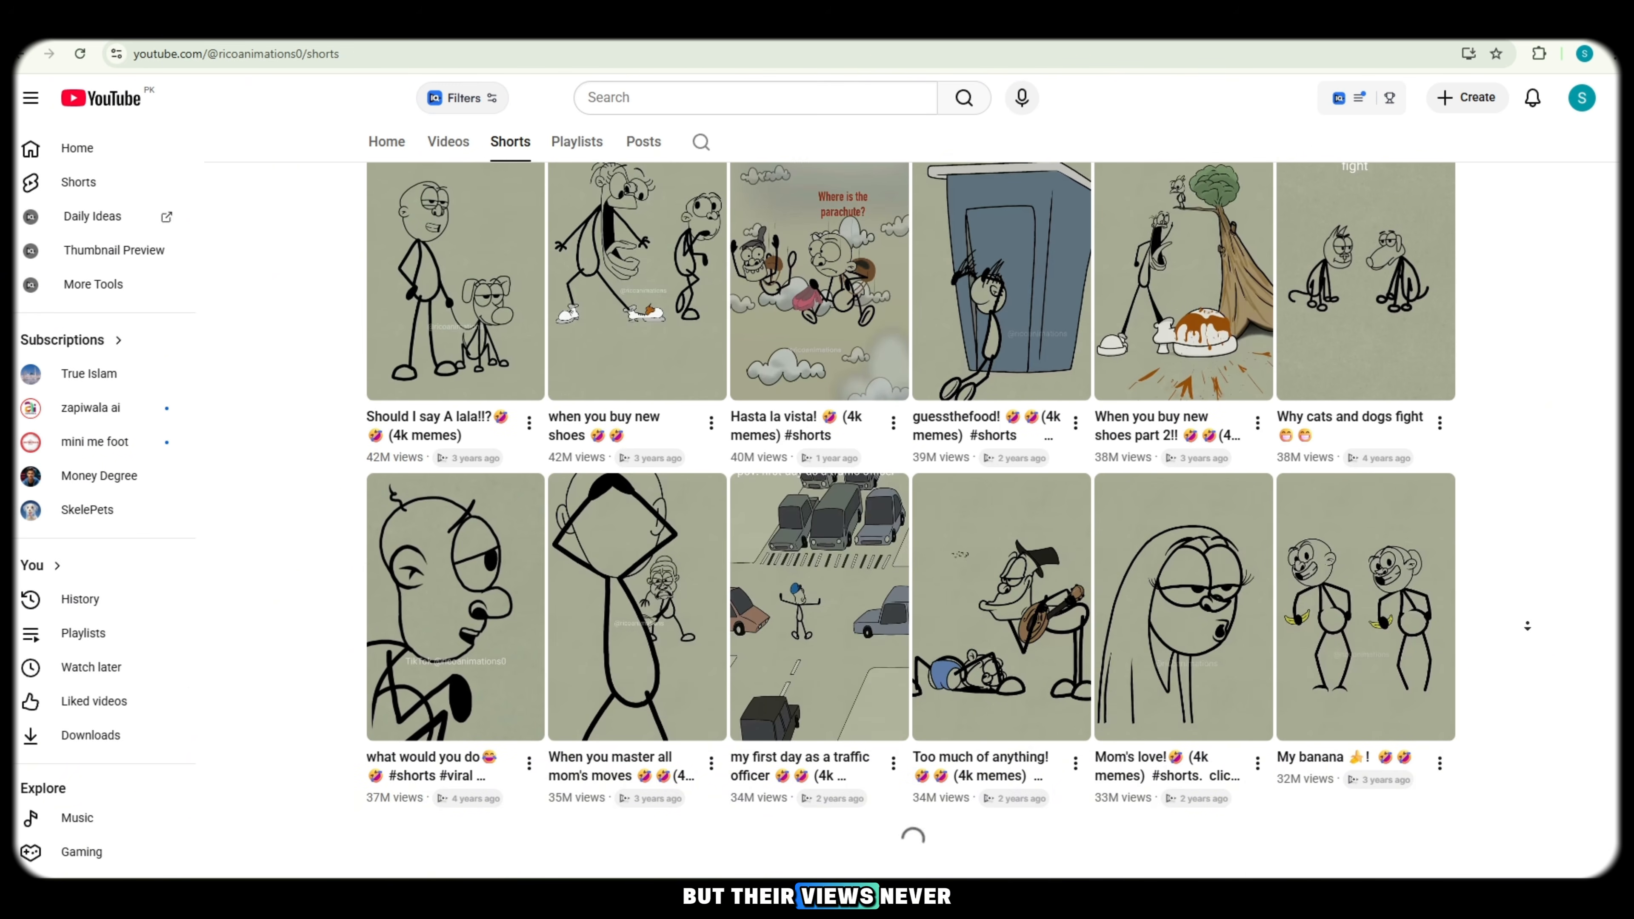
scroll(1528, 626, down, 2)
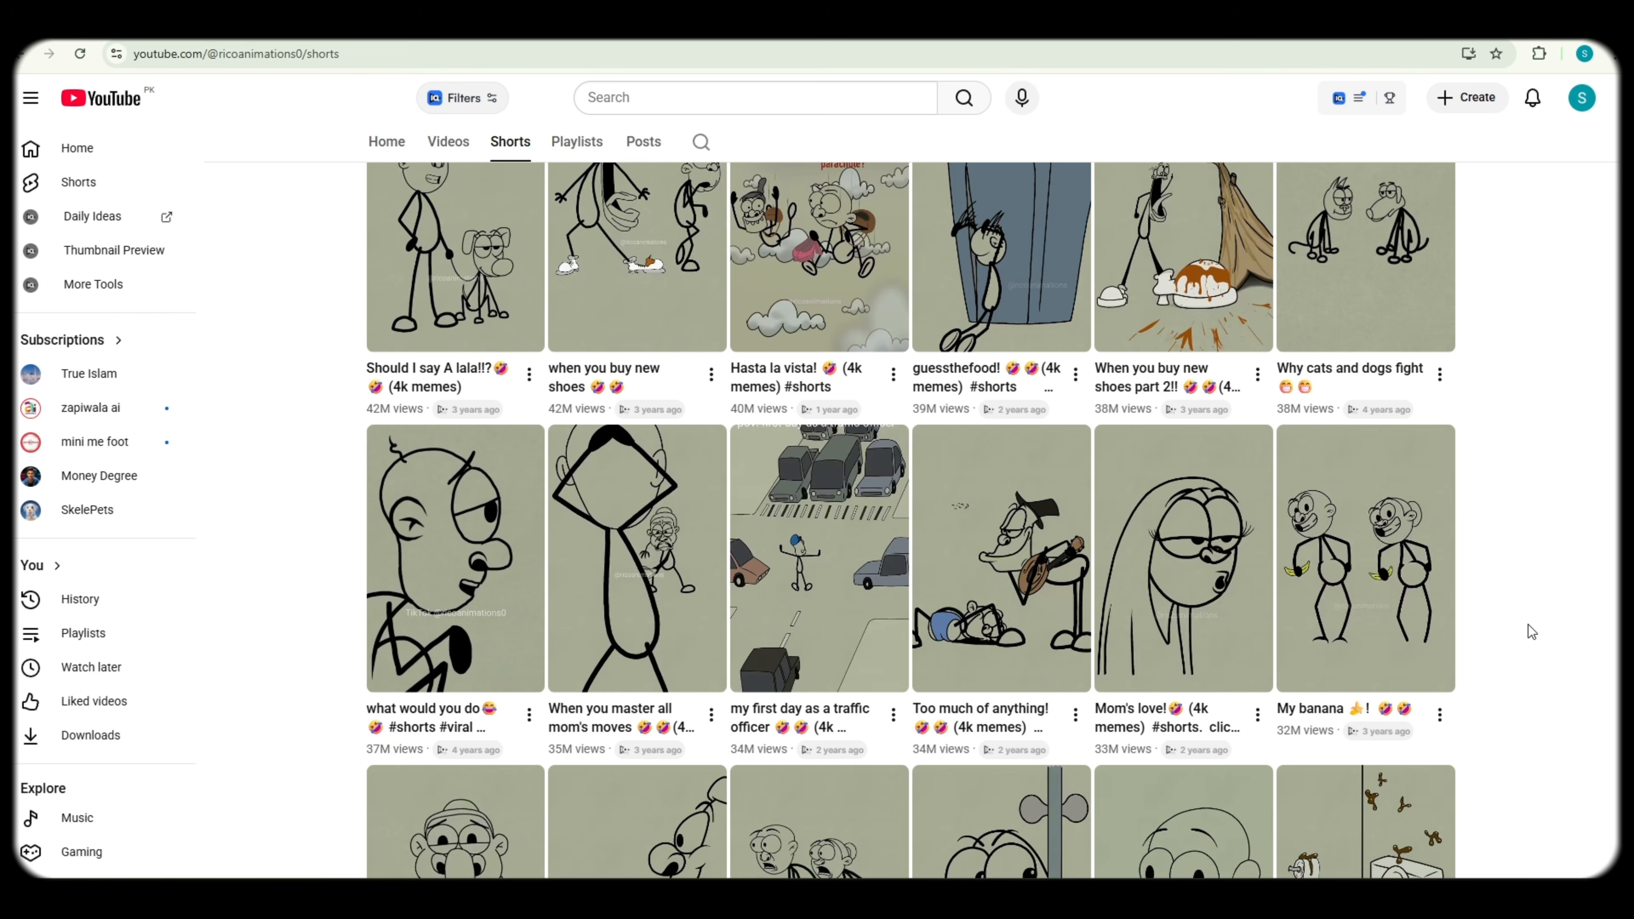
Step: Return to the Rico Animations channel header, open the full channel description with its links, and close it after reading
scroll(1131, 673, up, 5)
scroll(1131, 673, up, 4)
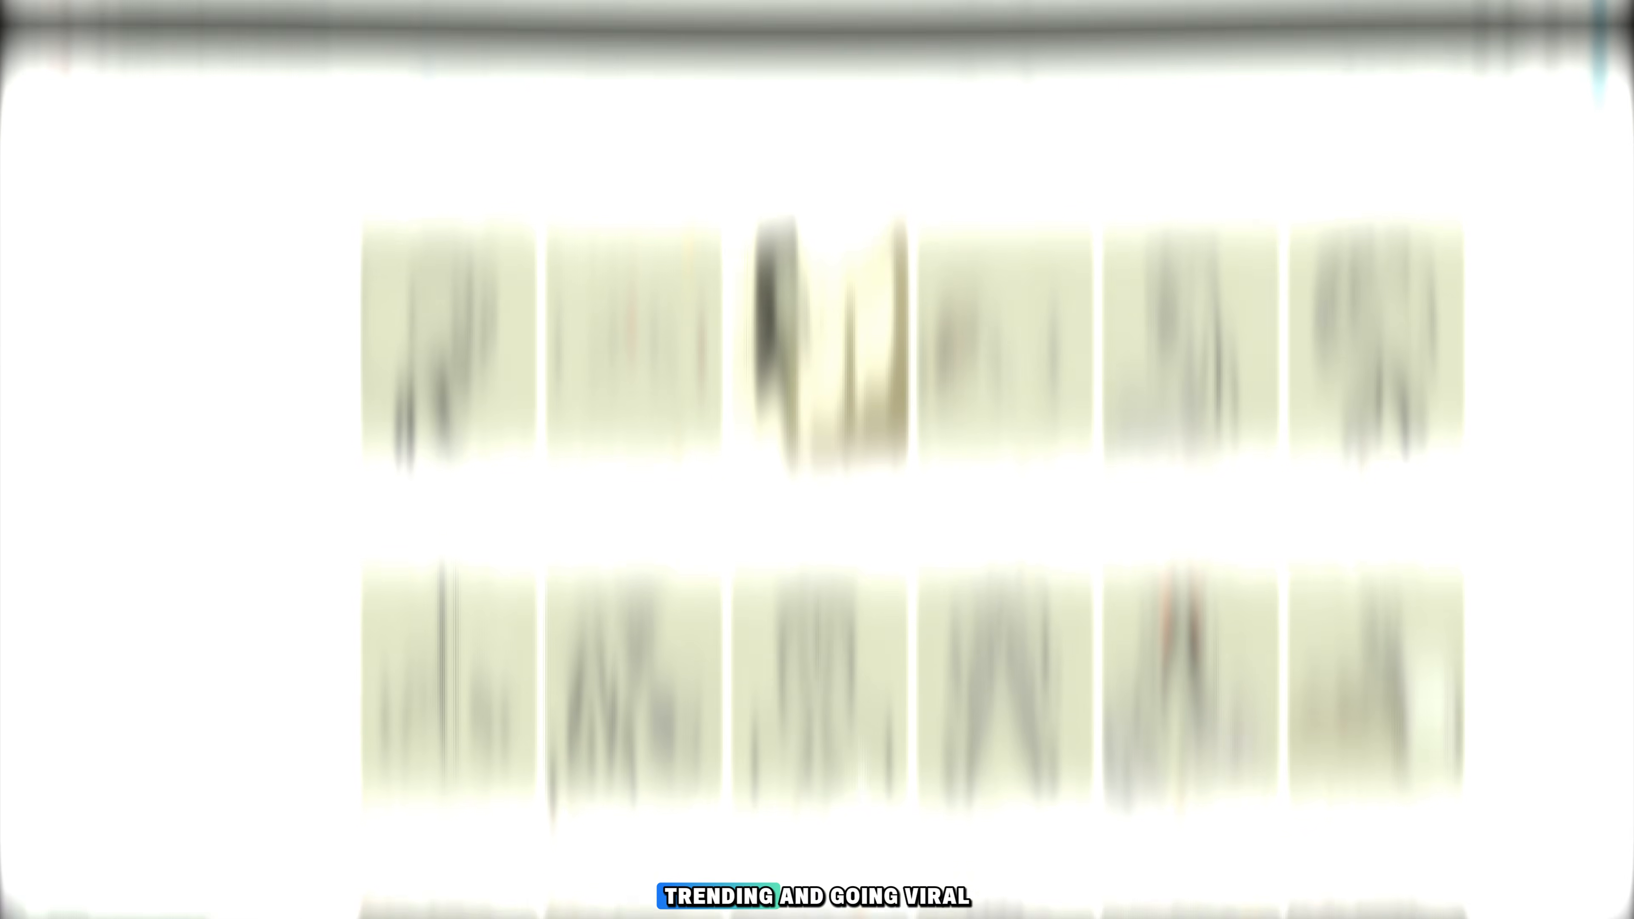
scroll(967, 418, up, 15)
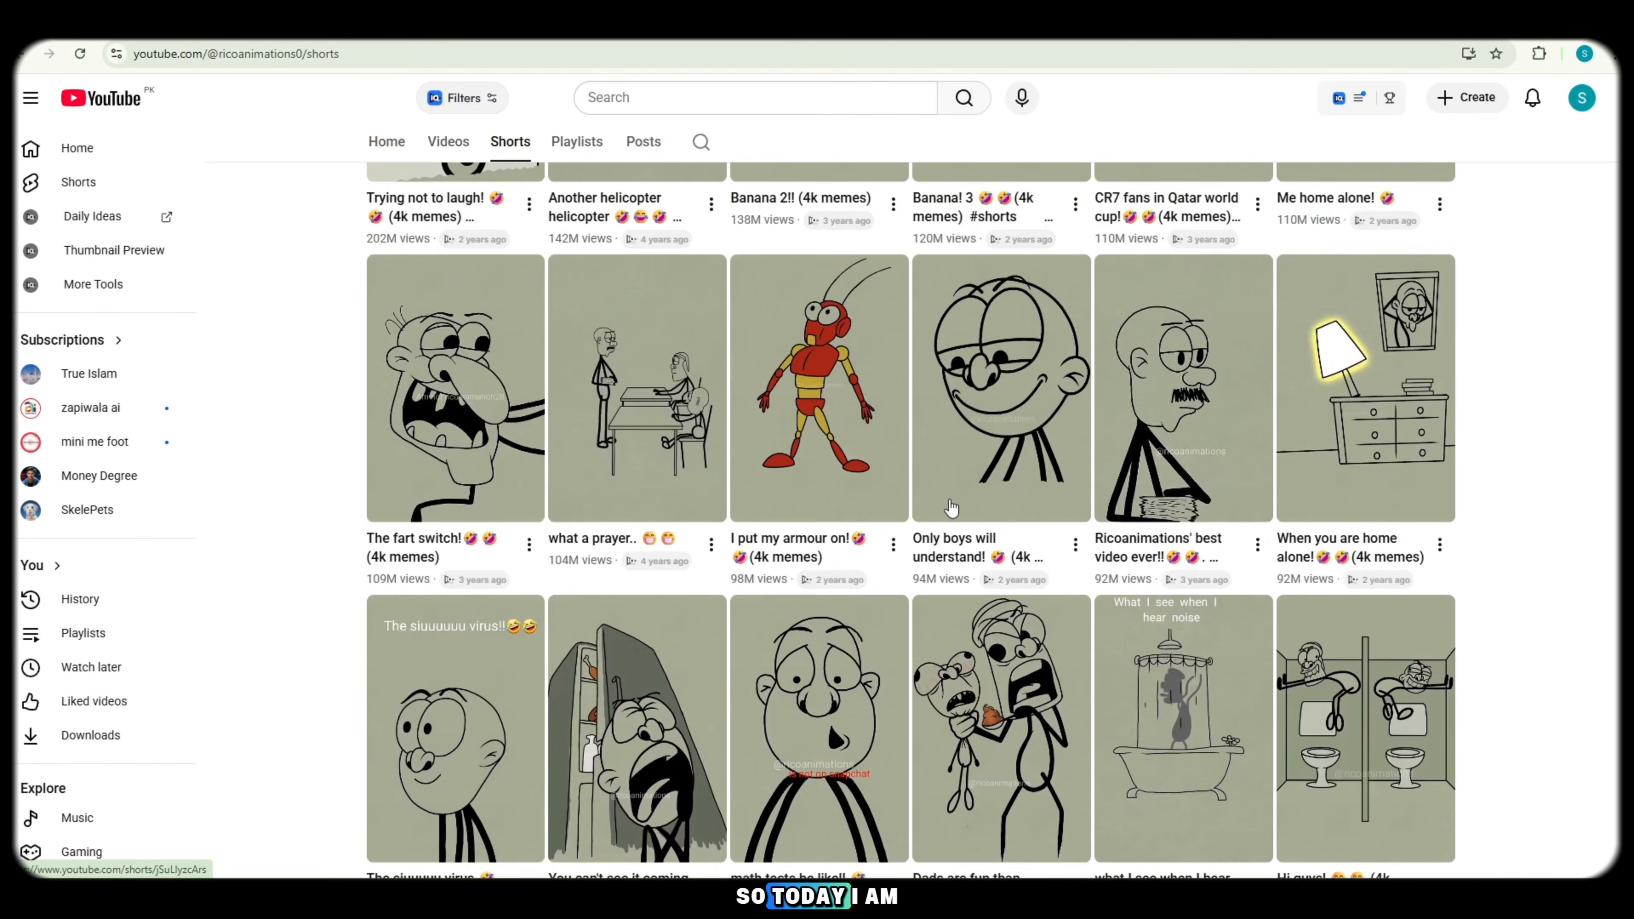
scroll(925, 566, down, 2)
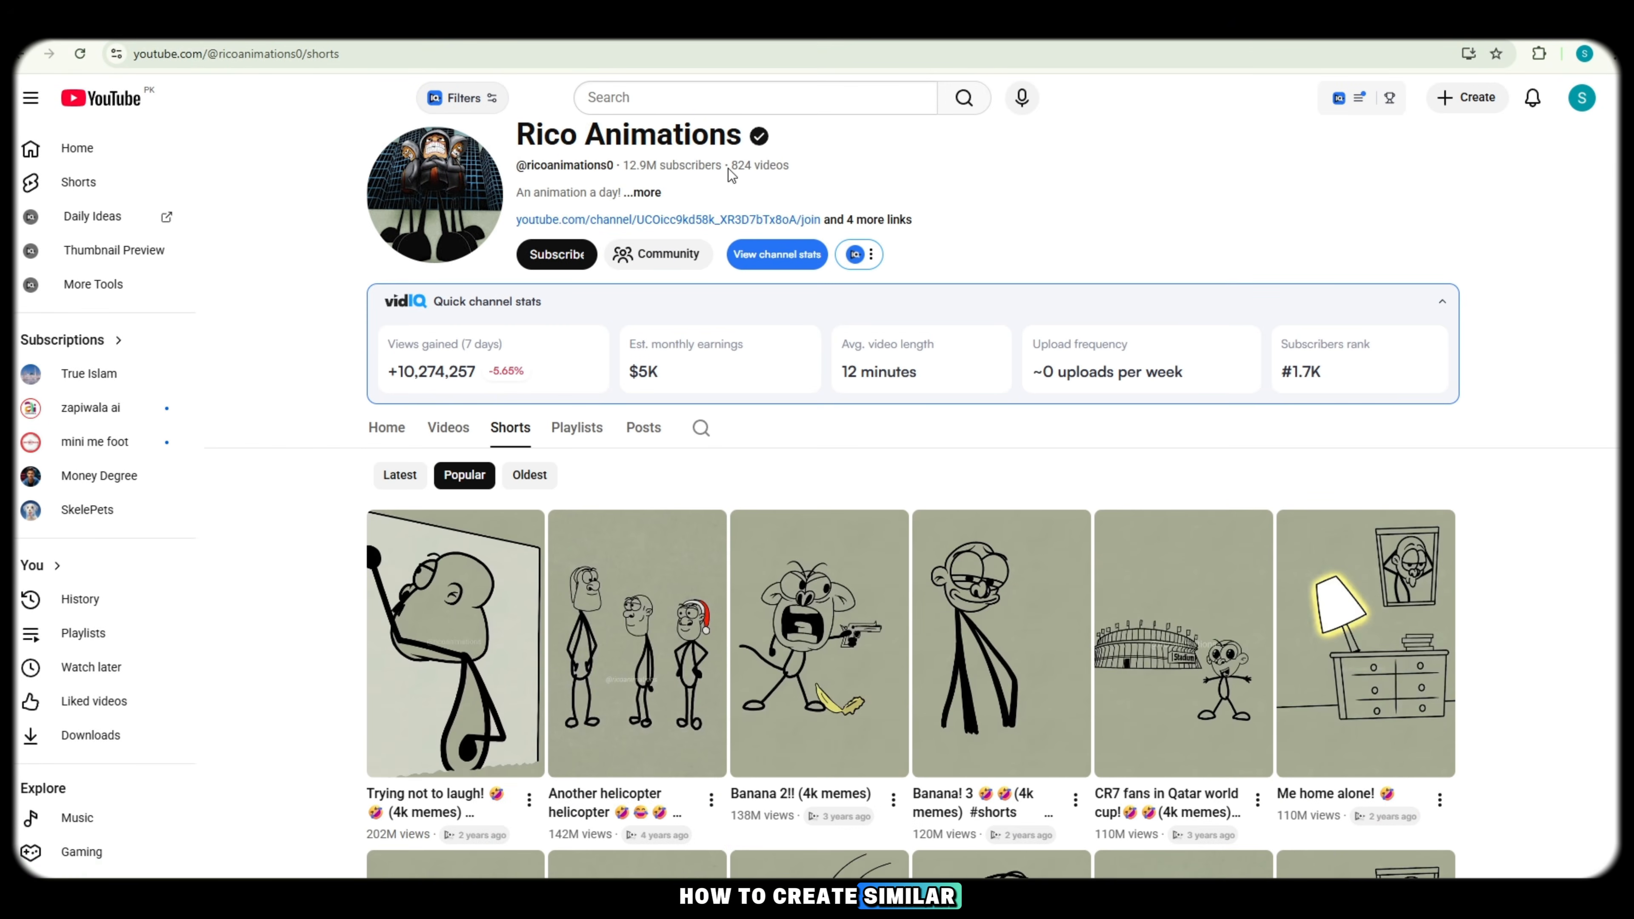
click(963, 201)
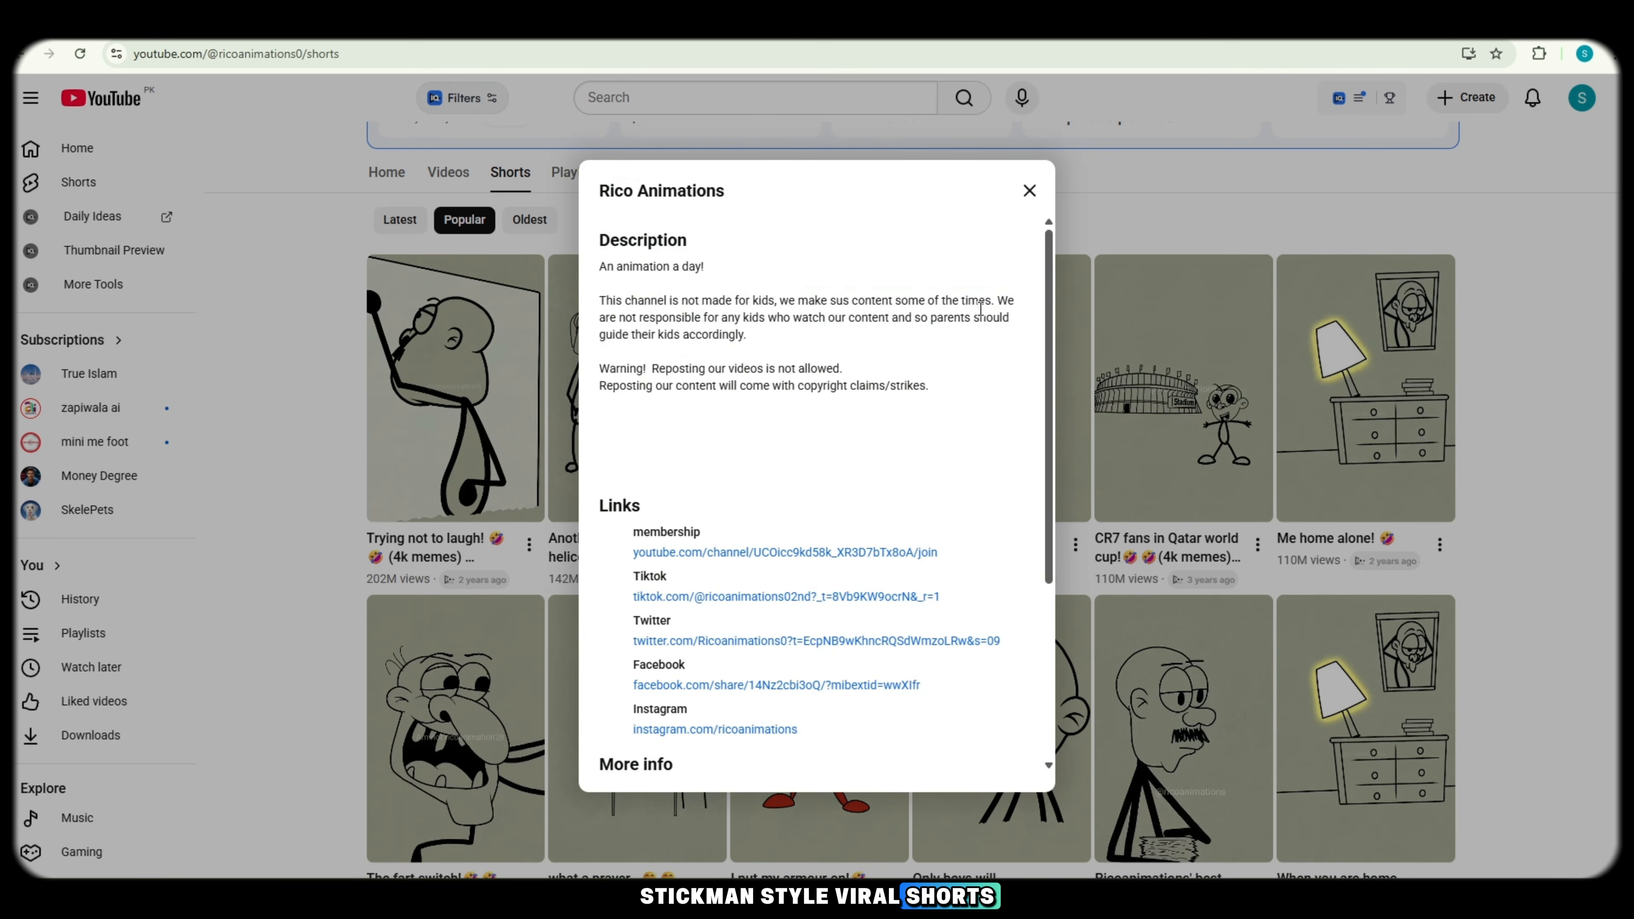
scroll(959, 451, down, 3)
click(1030, 191)
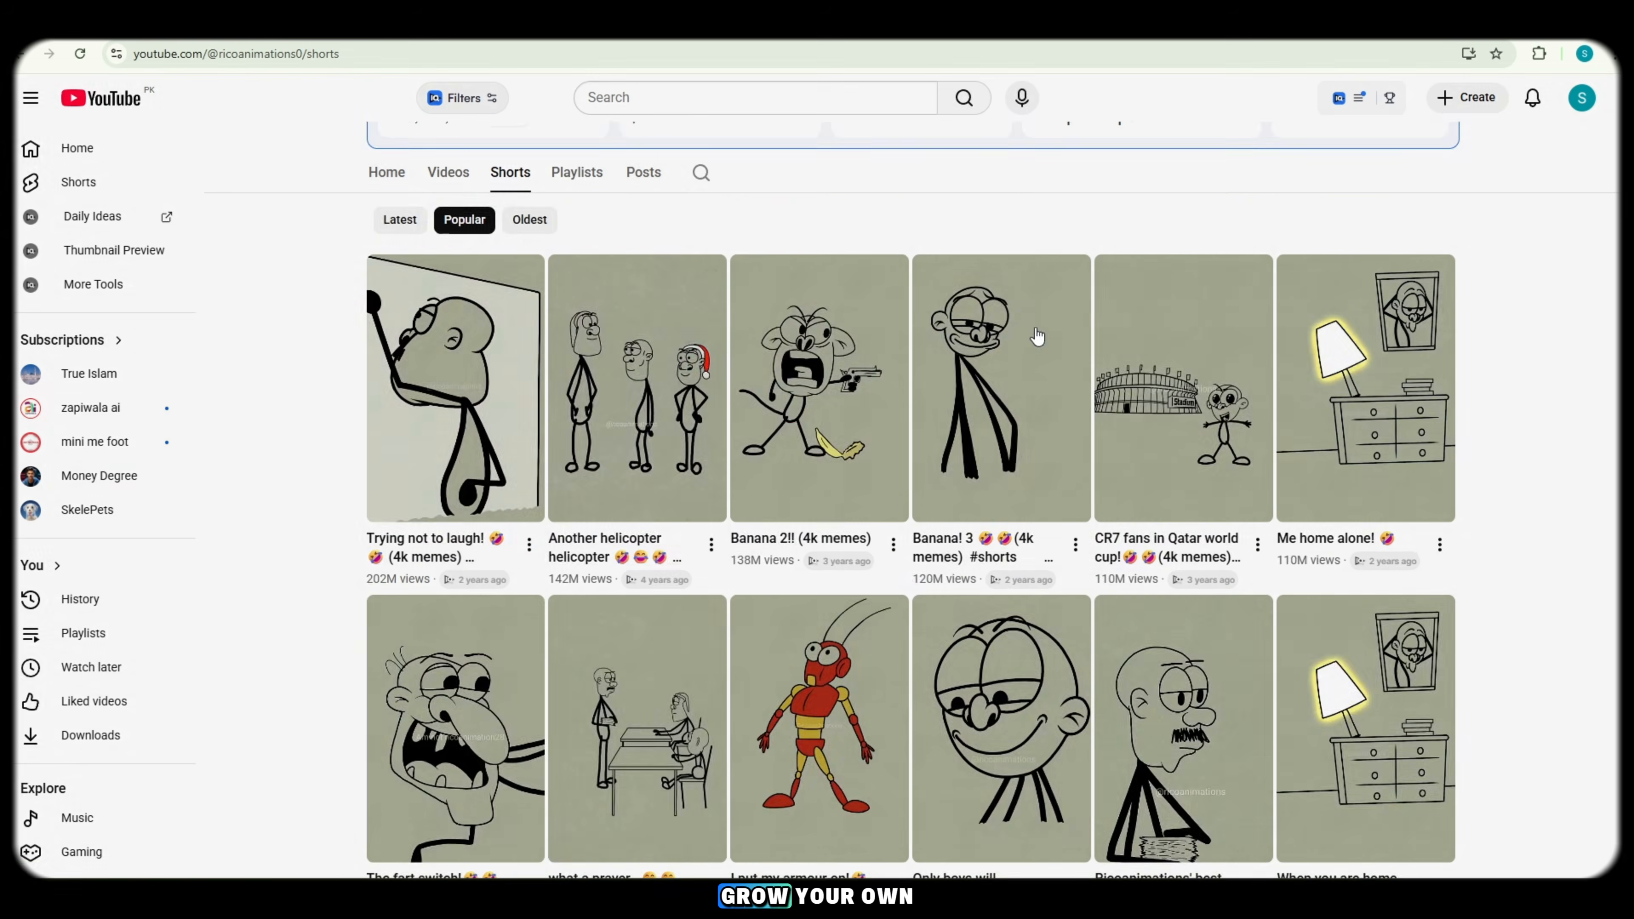
Step: Browse the stickman thumbnails and titles further down the popular Shorts list
scroll(845, 567, down, 12)
scroll(845, 566, down, 8)
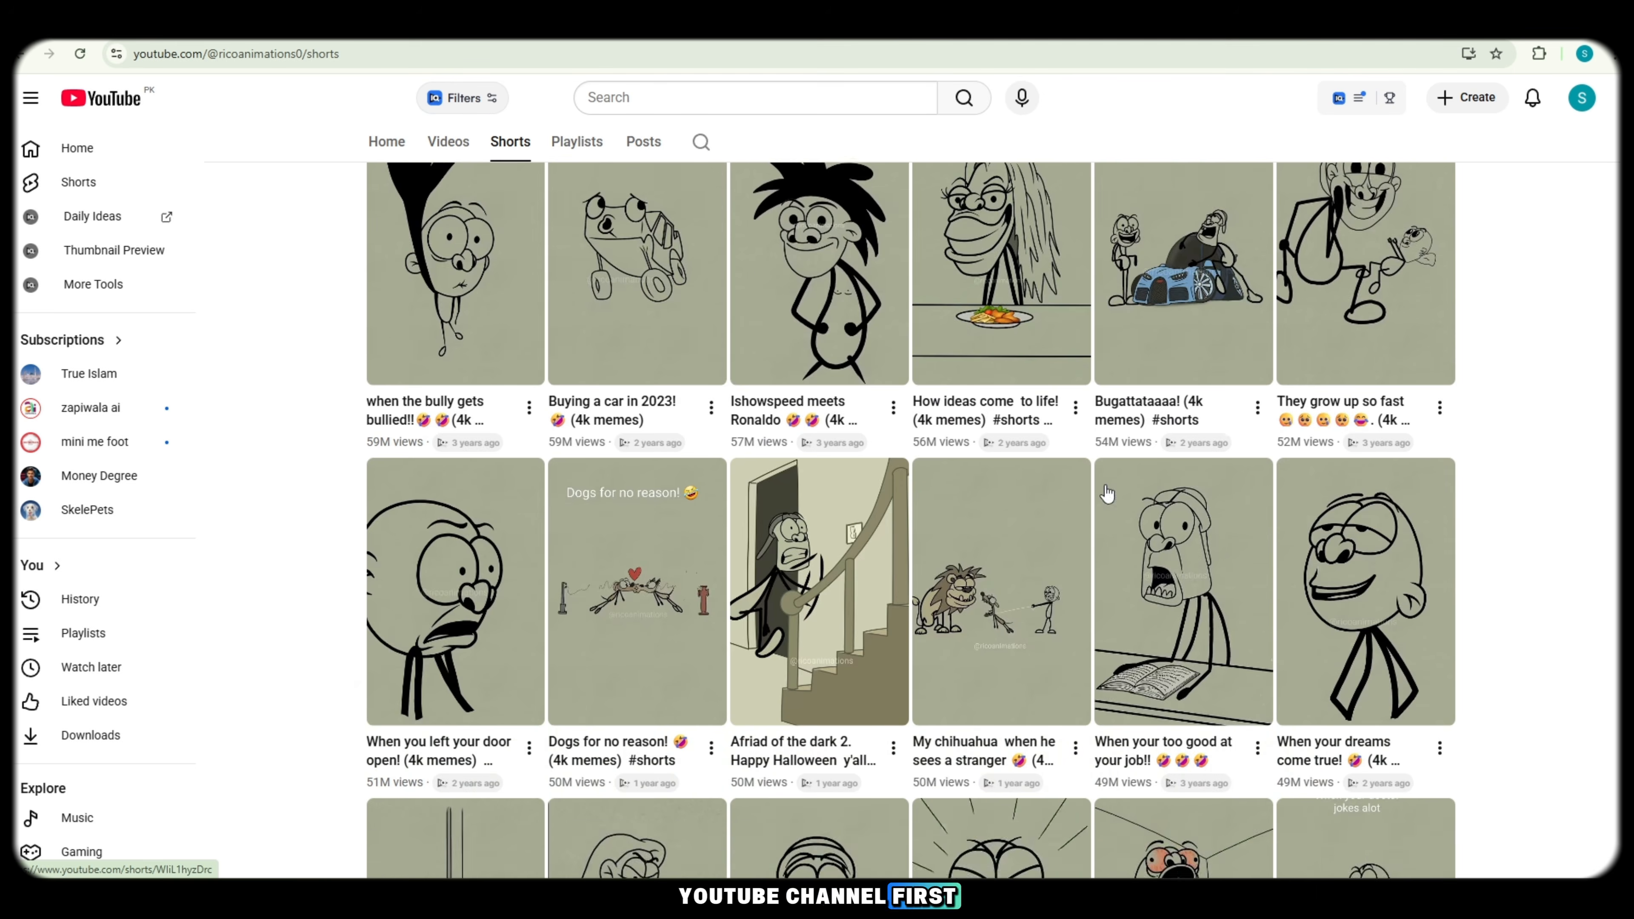
scroll(1060, 667, down, 10)
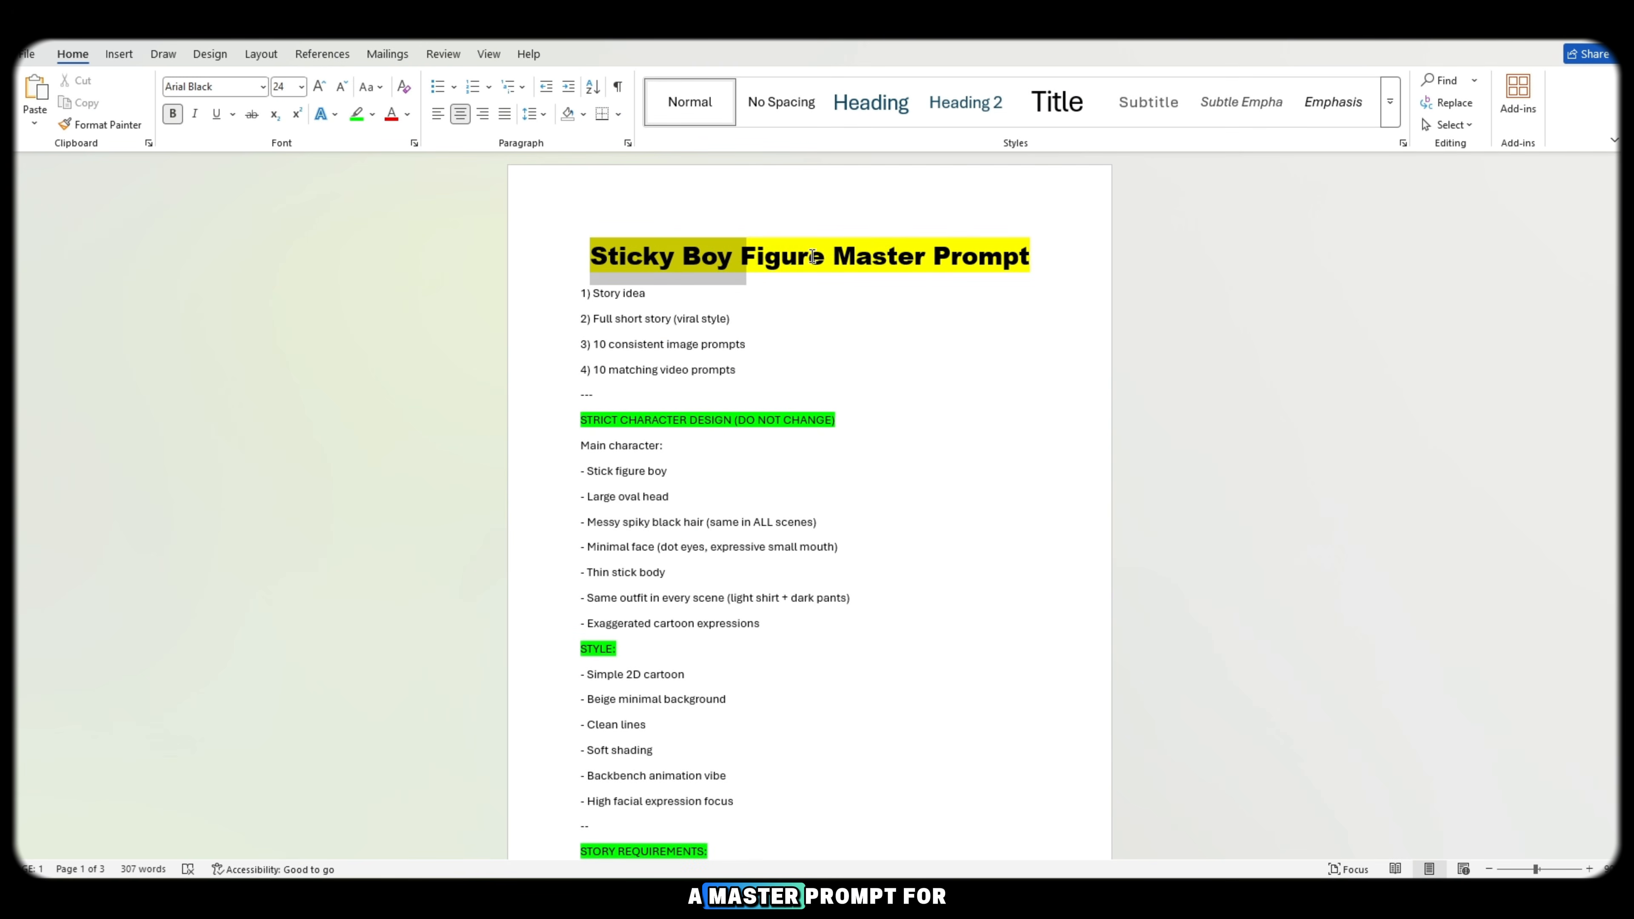
Step: In the Word document, review the Sticky Boy Figure Master Prompt title and its four numbered deliverables
drag(812, 256, 1065, 229)
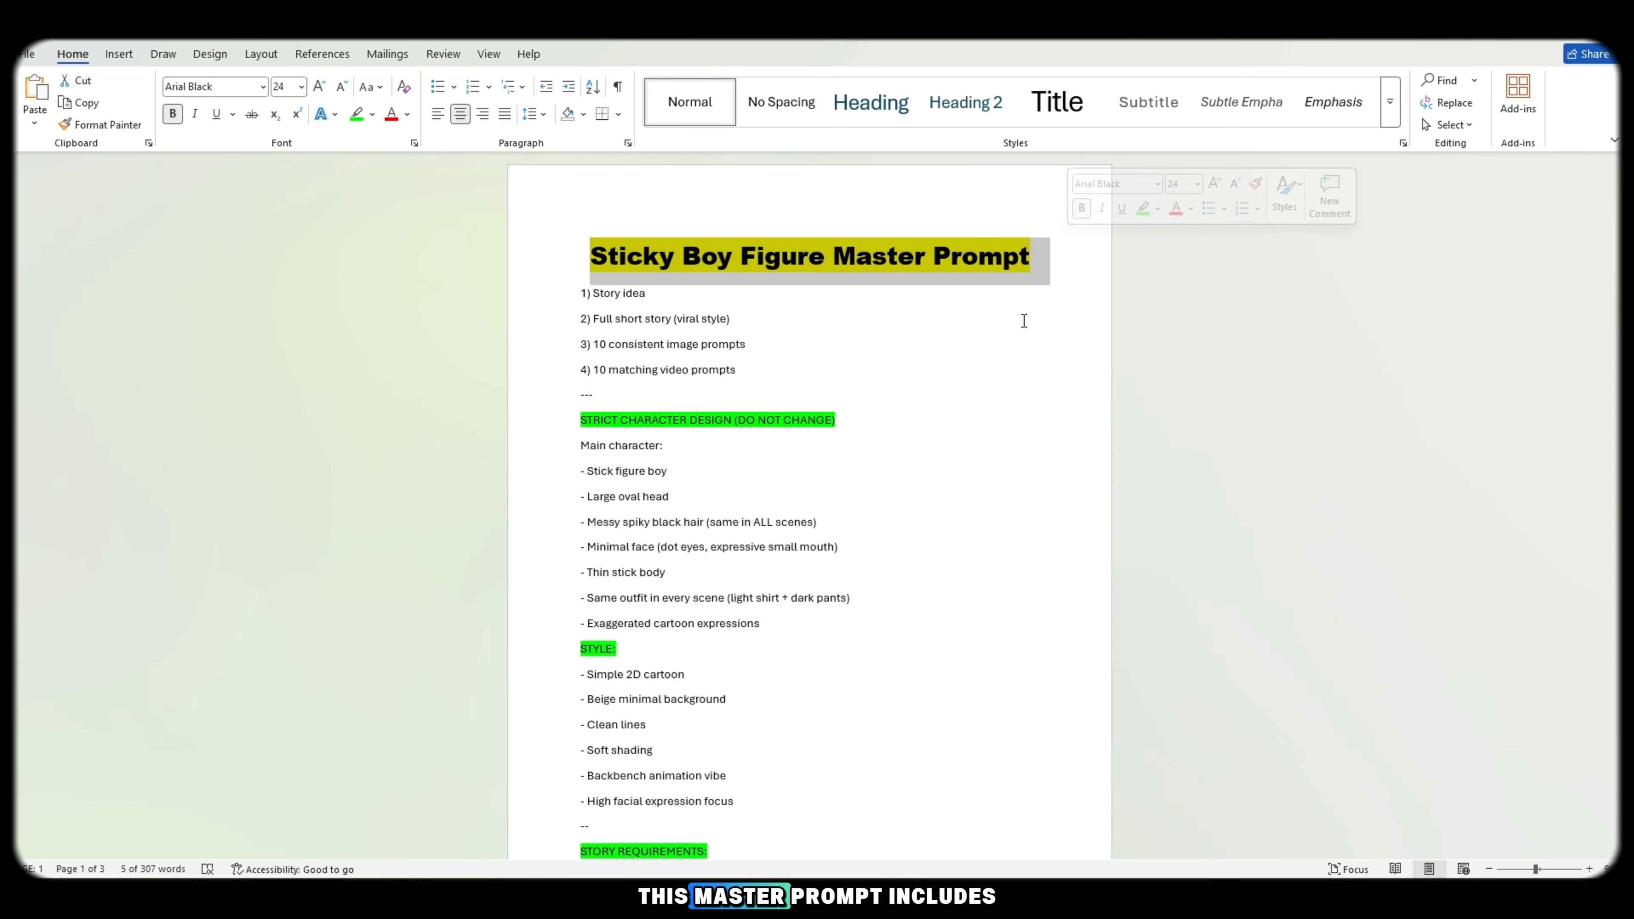
click(840, 329)
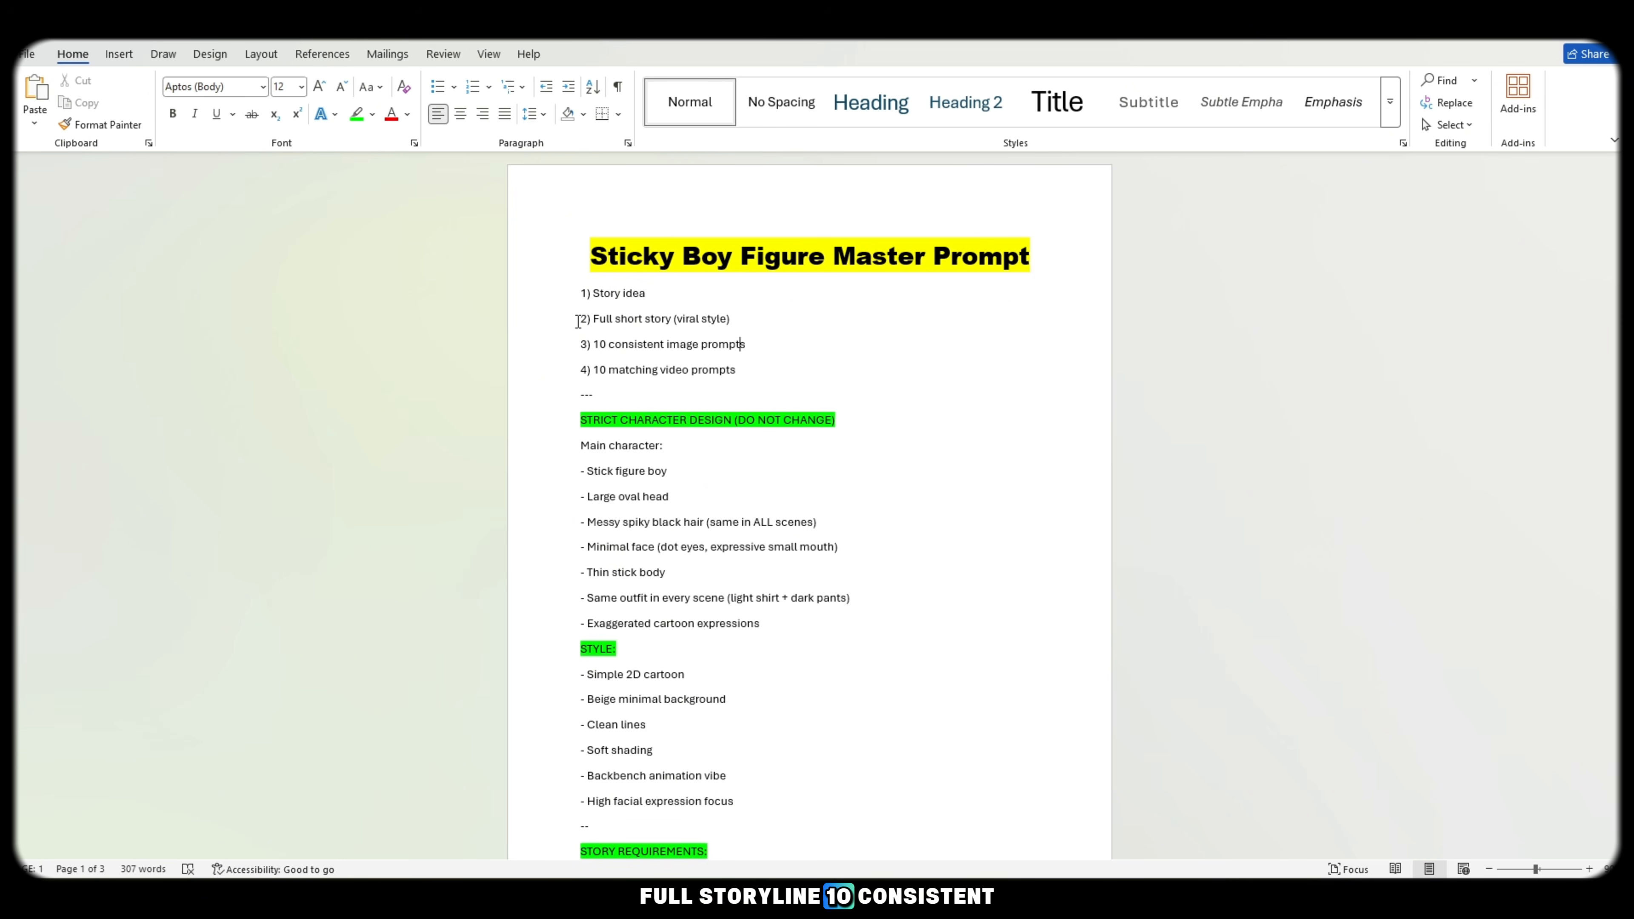
drag(710, 318, 759, 350)
click(756, 344)
click(740, 371)
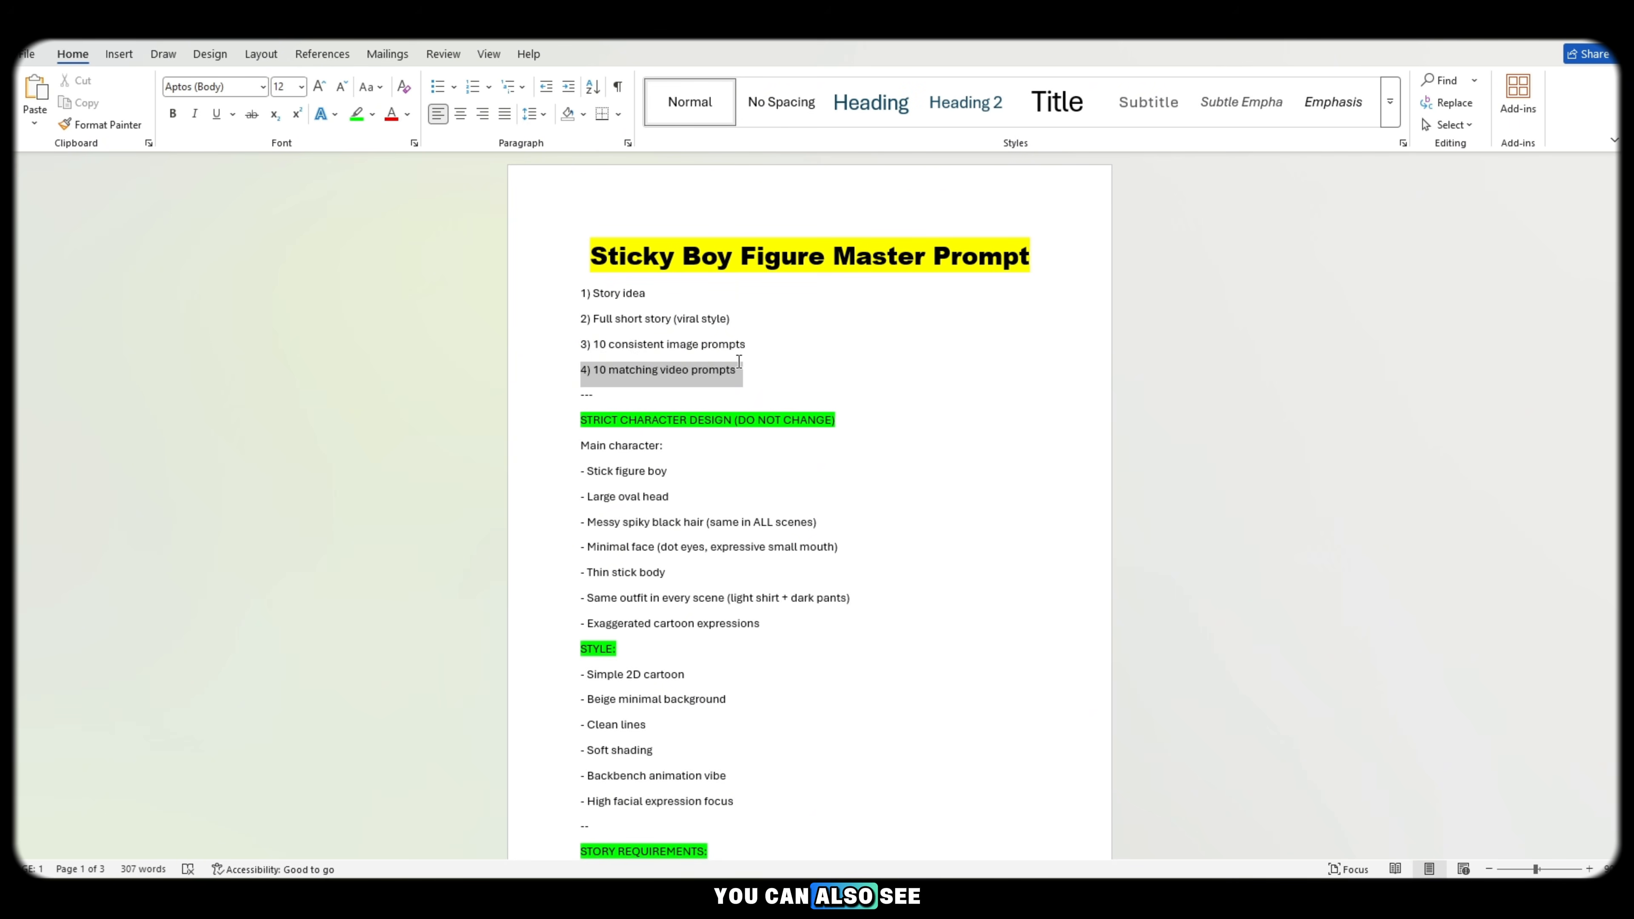
Step: Read the strict character design, main character and style sections of the master prompt
scroll(717, 438, down, 1)
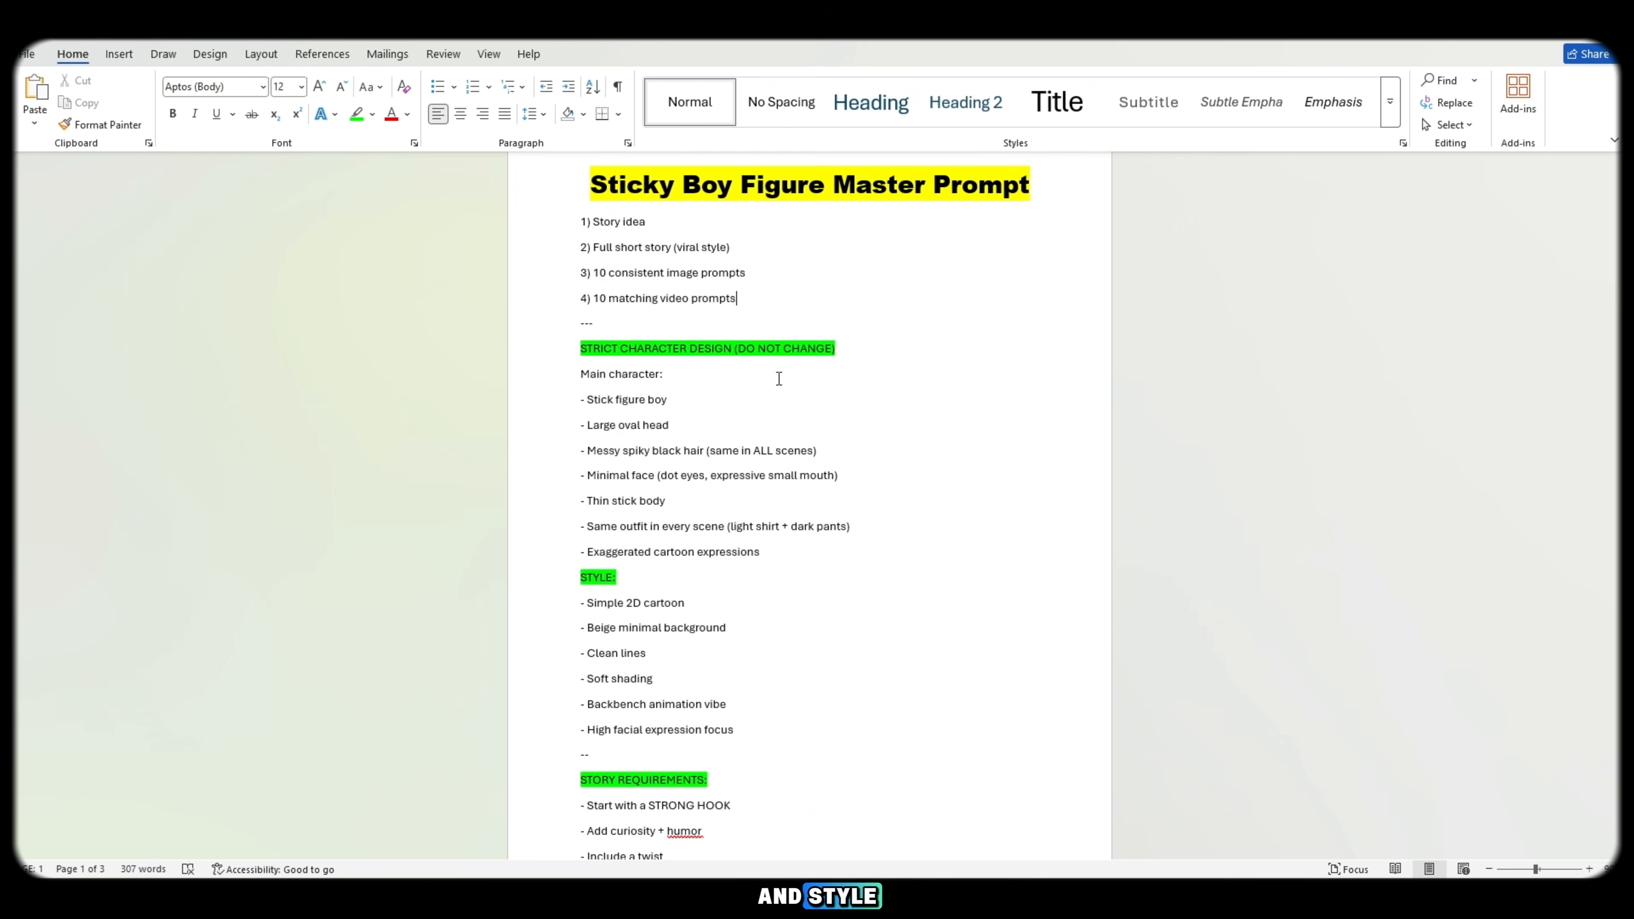
triple_click(672, 345)
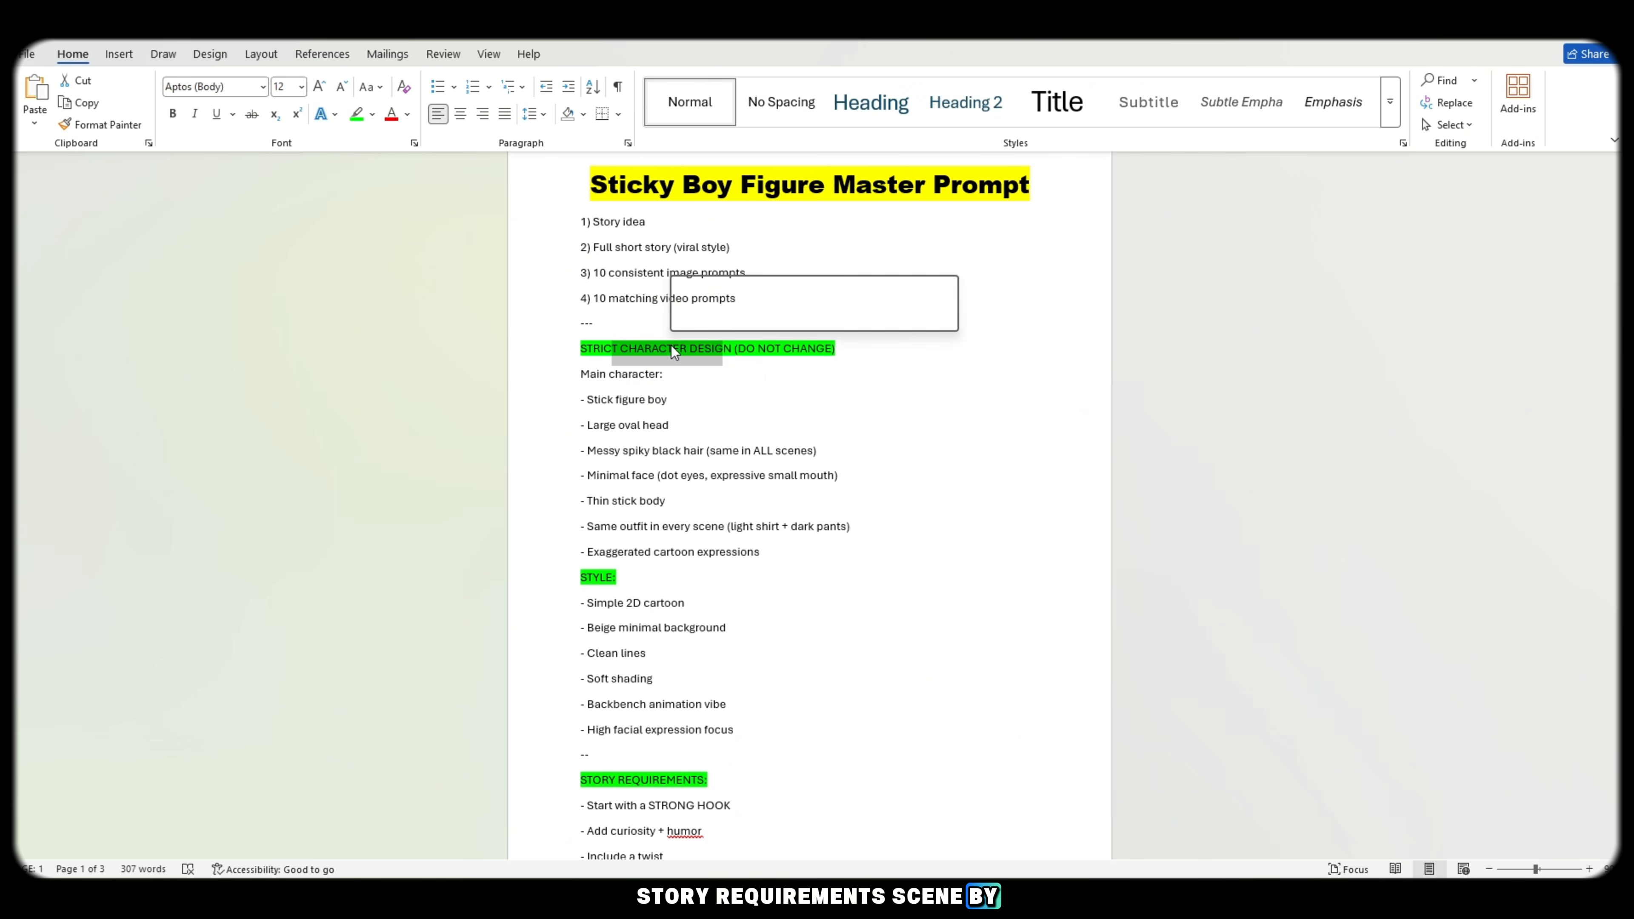
click(629, 401)
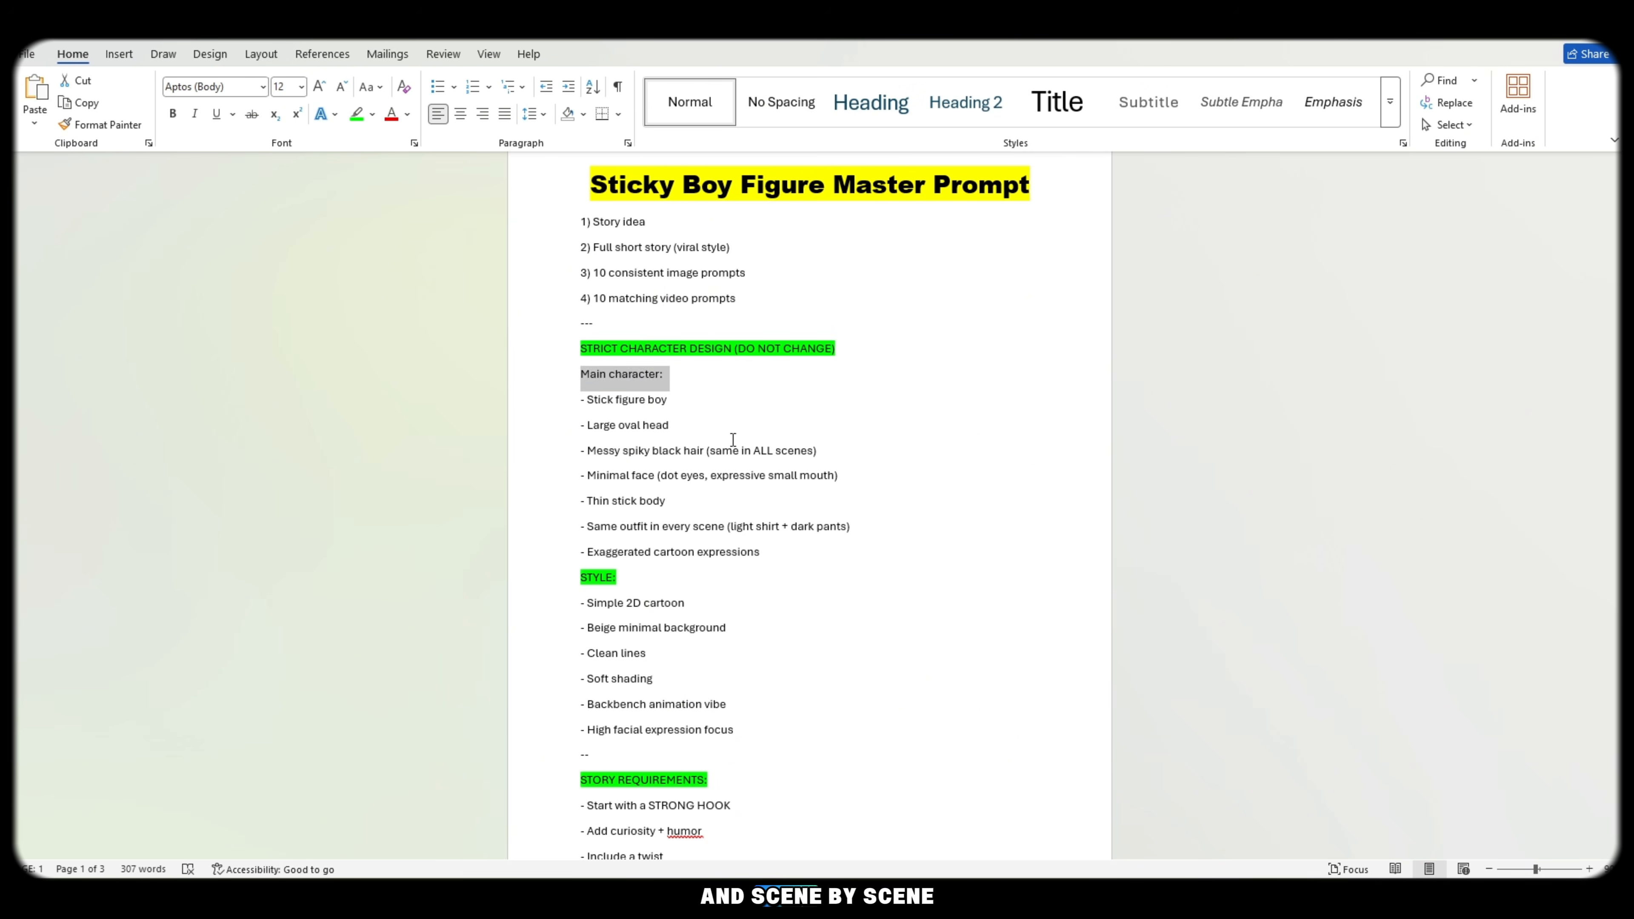
triple_click(644, 603)
Step: Examine the output format of the master prompt, highlighting the image prompts and video prompts headings
scroll(708, 644, down, 10)
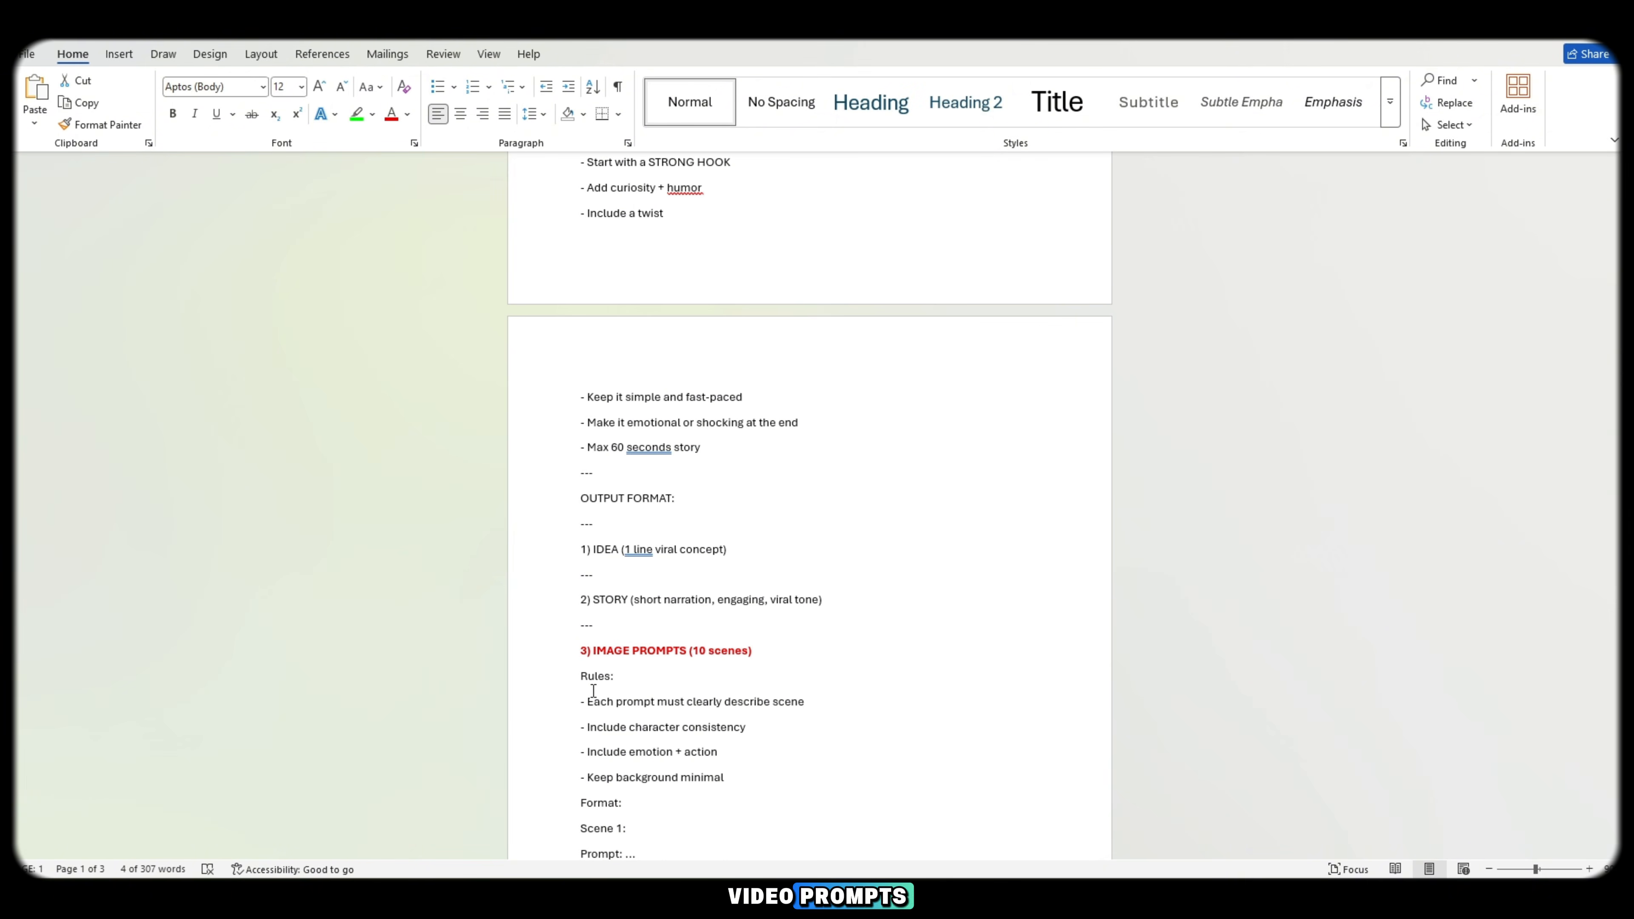
triple_click(737, 649)
scroll(769, 675, down, 5)
triple_click(719, 587)
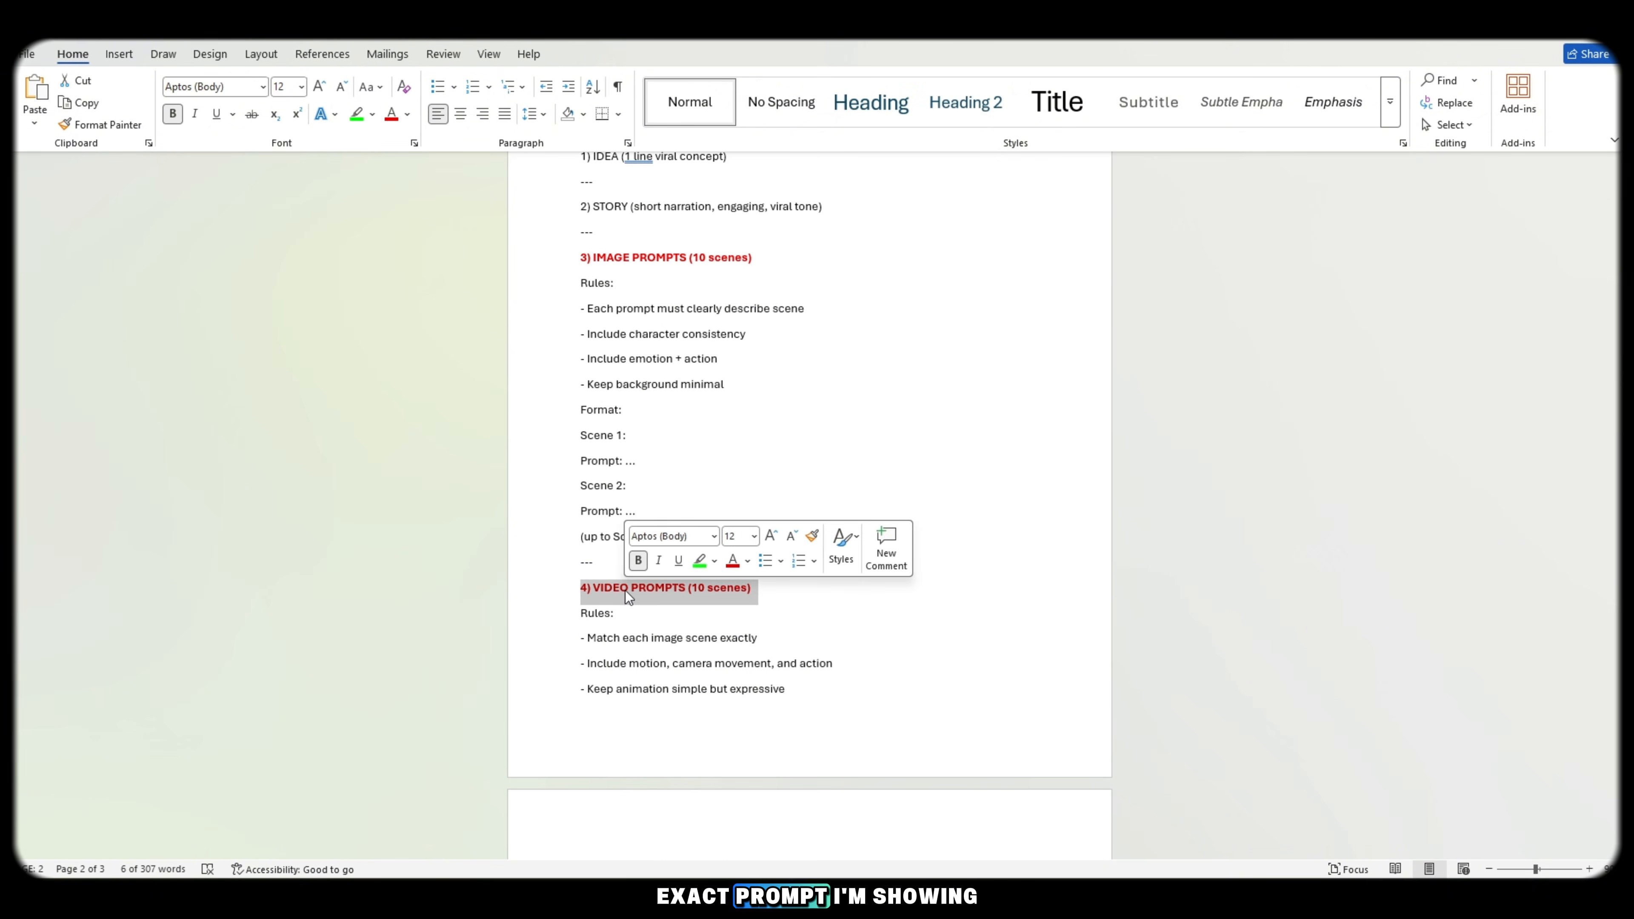
Step: Review the video prompt format, the IMPORTANT rules and the topic for this generation at the end of the master prompt
scroll(689, 626, down, 1)
scroll(689, 626, down, 7)
triple_click(644, 715)
click(663, 739)
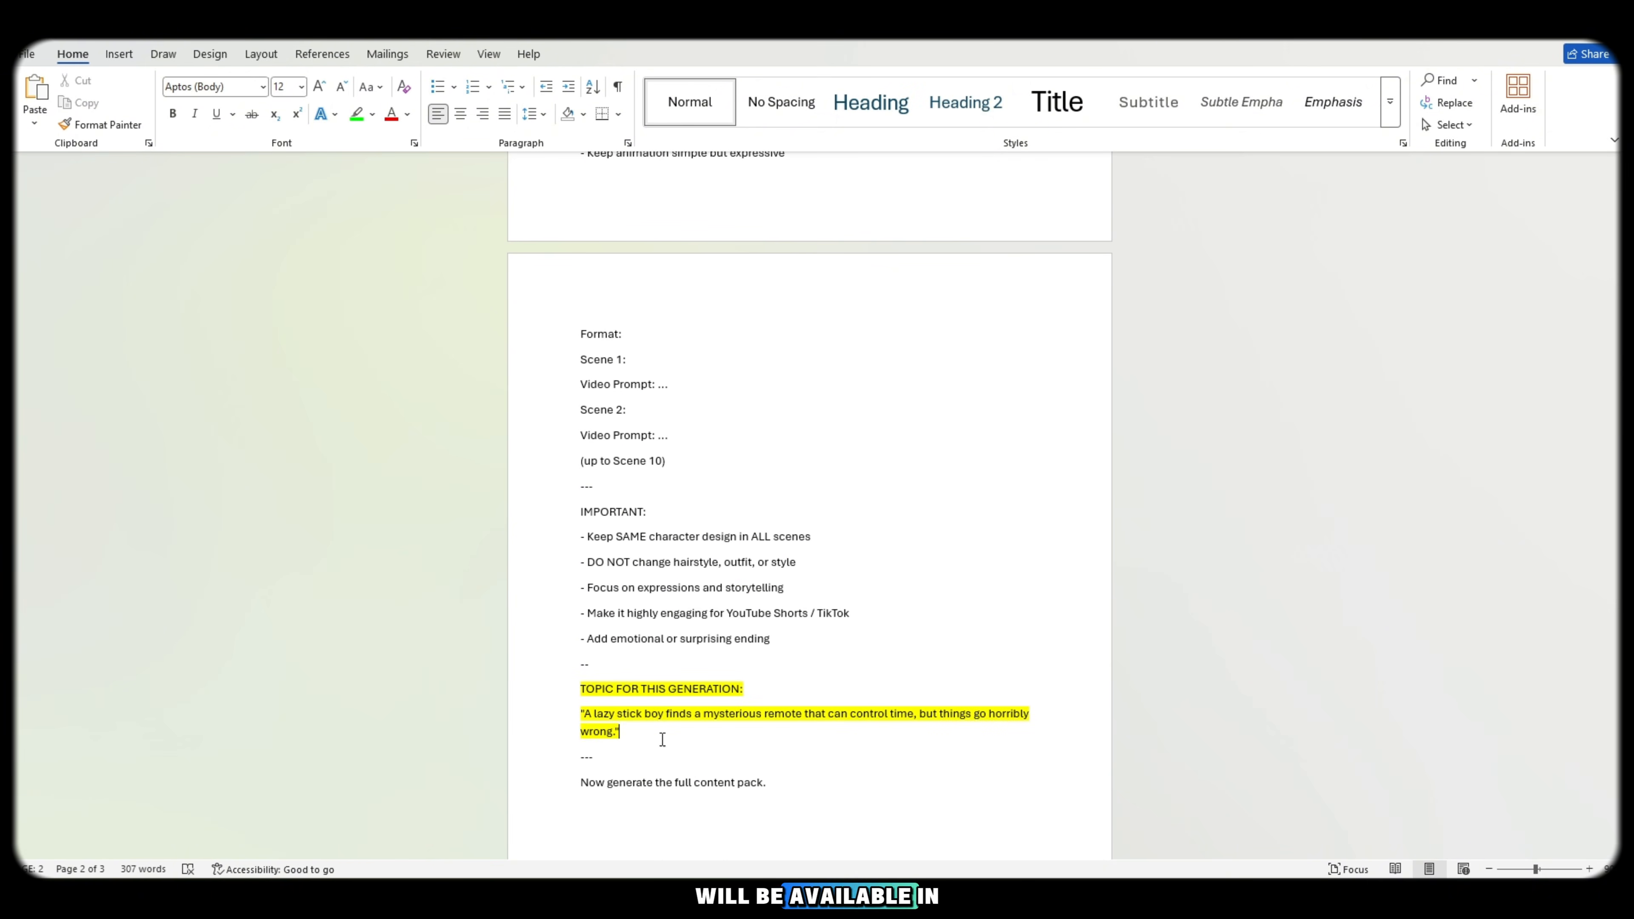
middle_click(1101, 651)
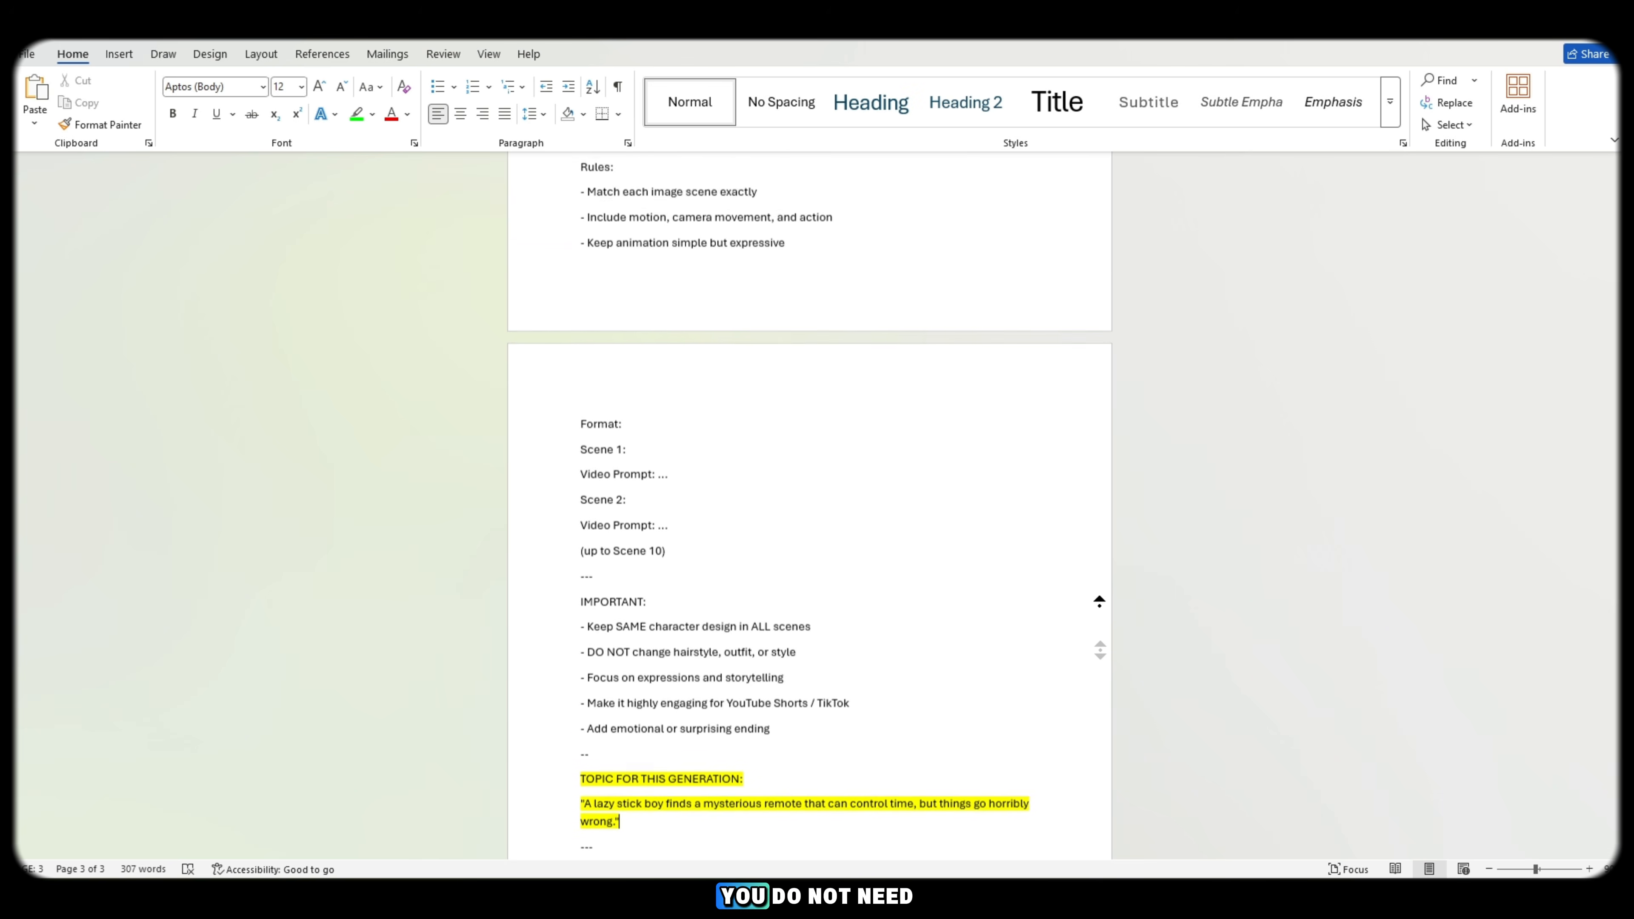
Step: Copy the entire Sticky Boy Figure Master Prompt text from the Word document
click(769, 371)
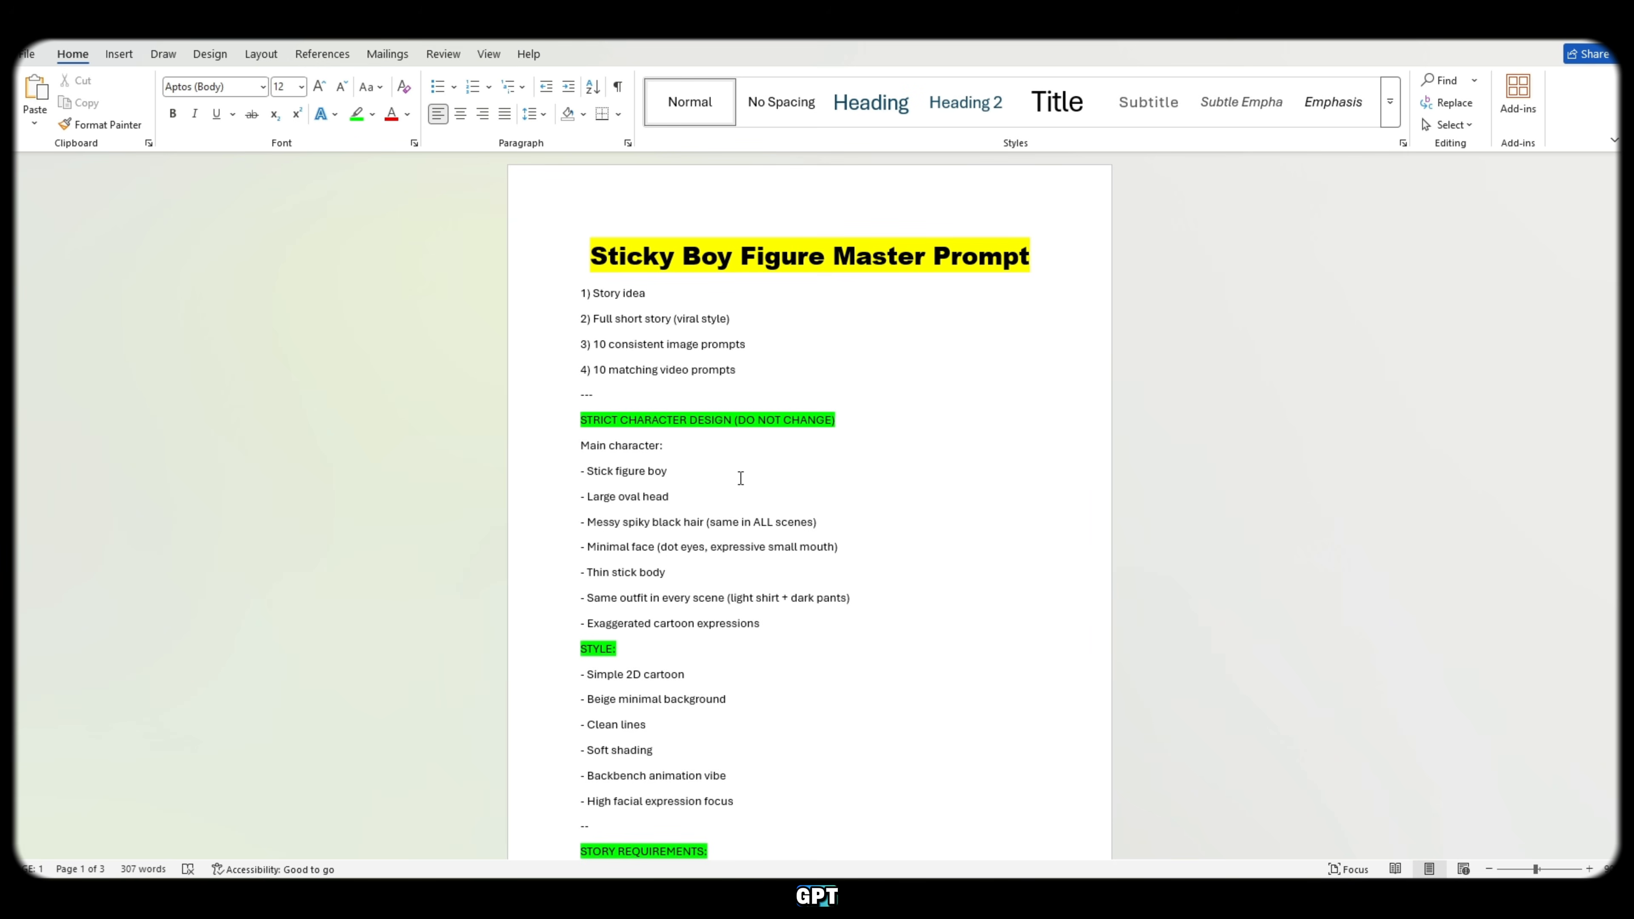
key(ctrl+a)
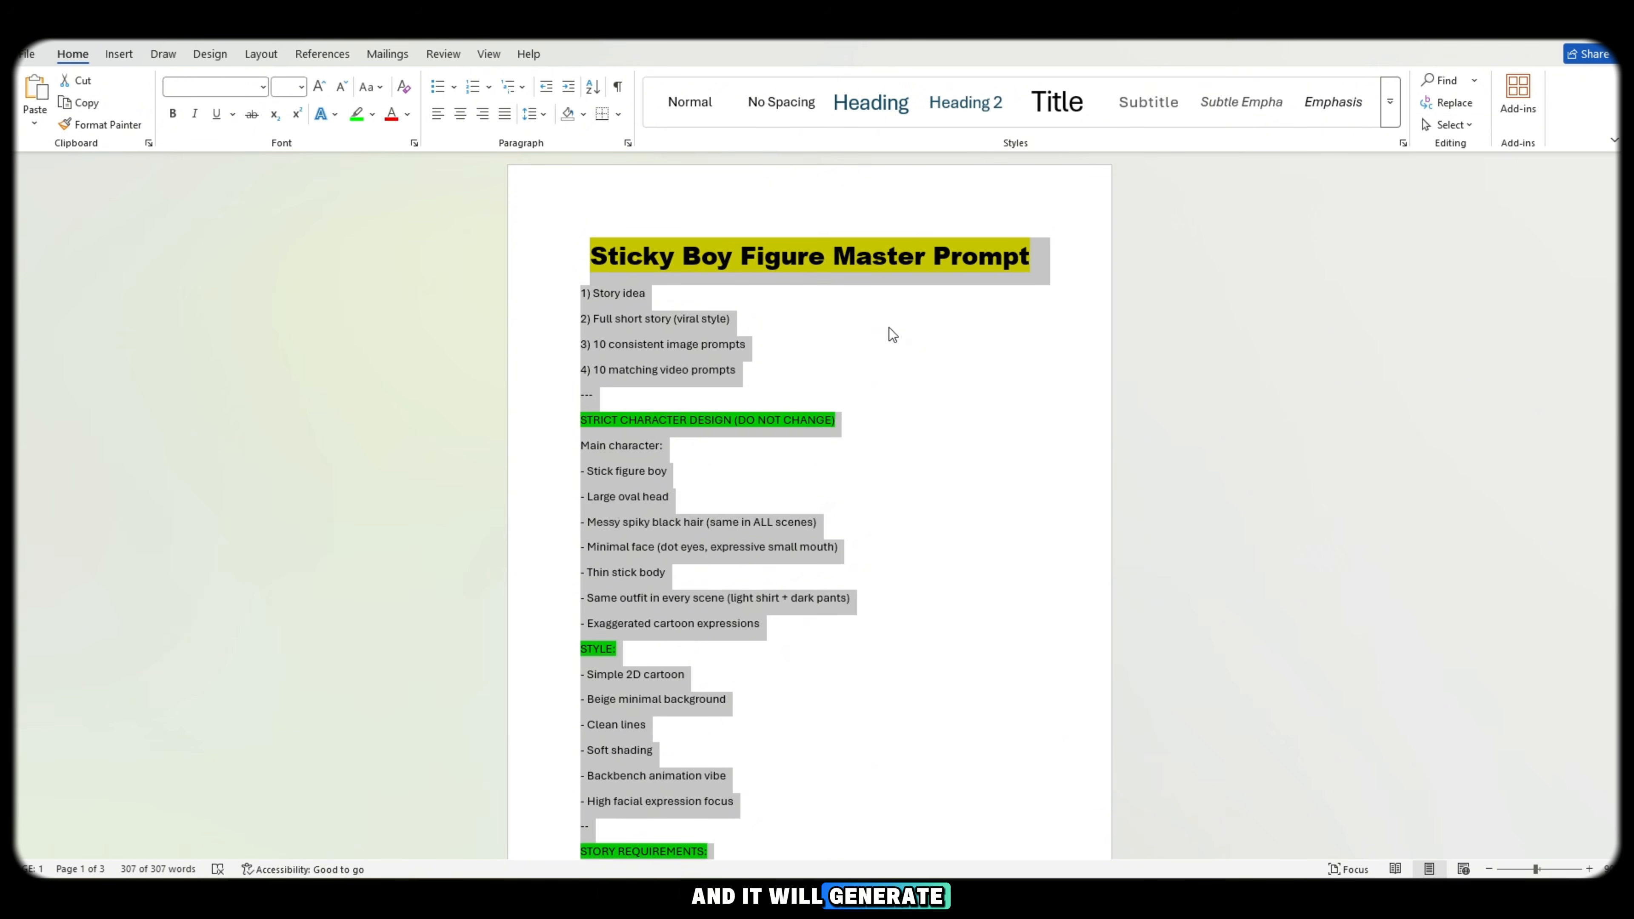
click(924, 397)
scroll(938, 503, down, 7)
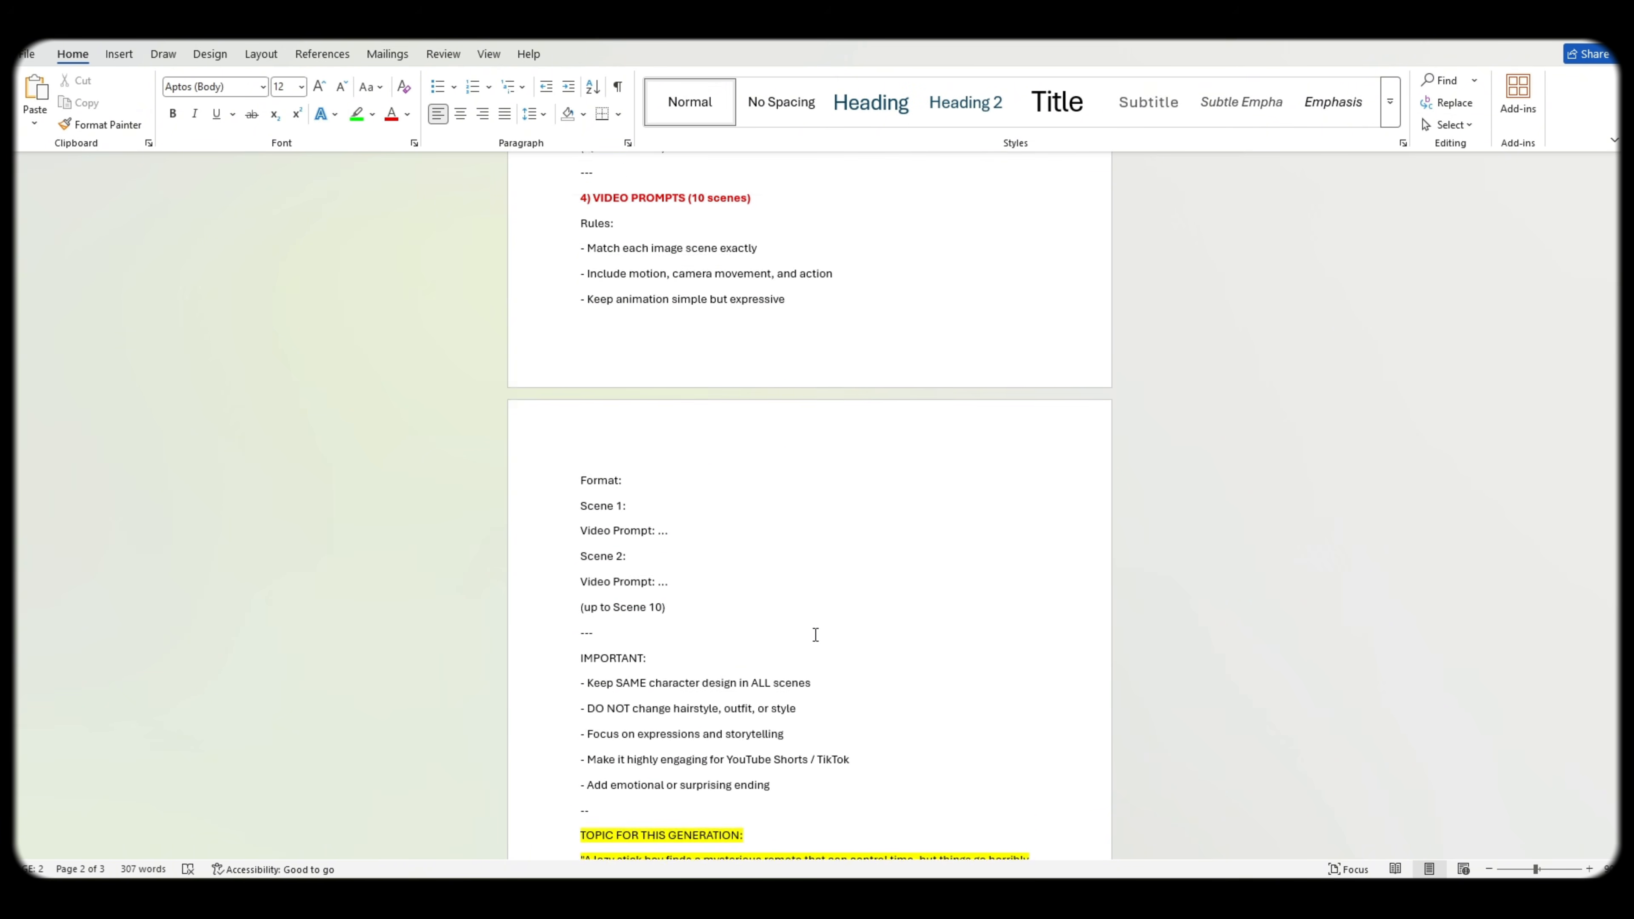
scroll(749, 564, up, 8)
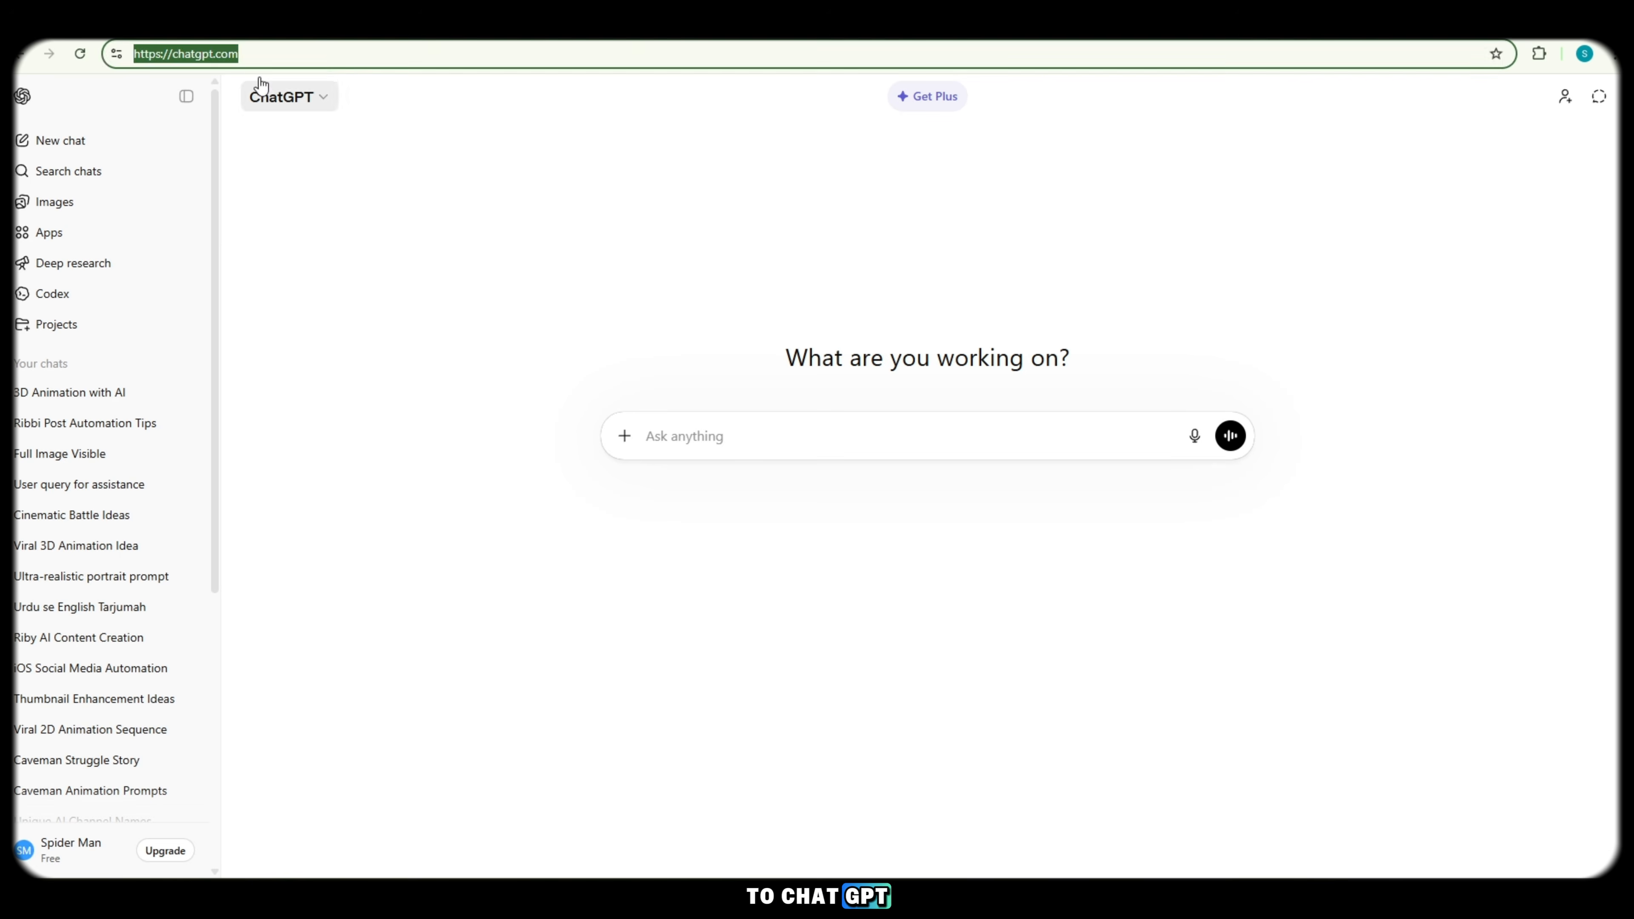
Step: Switch to ChatGPT, paste the Sticky Boy Figure Master Prompt into a new chat and submit it
click(784, 446)
key(ctrl+v)
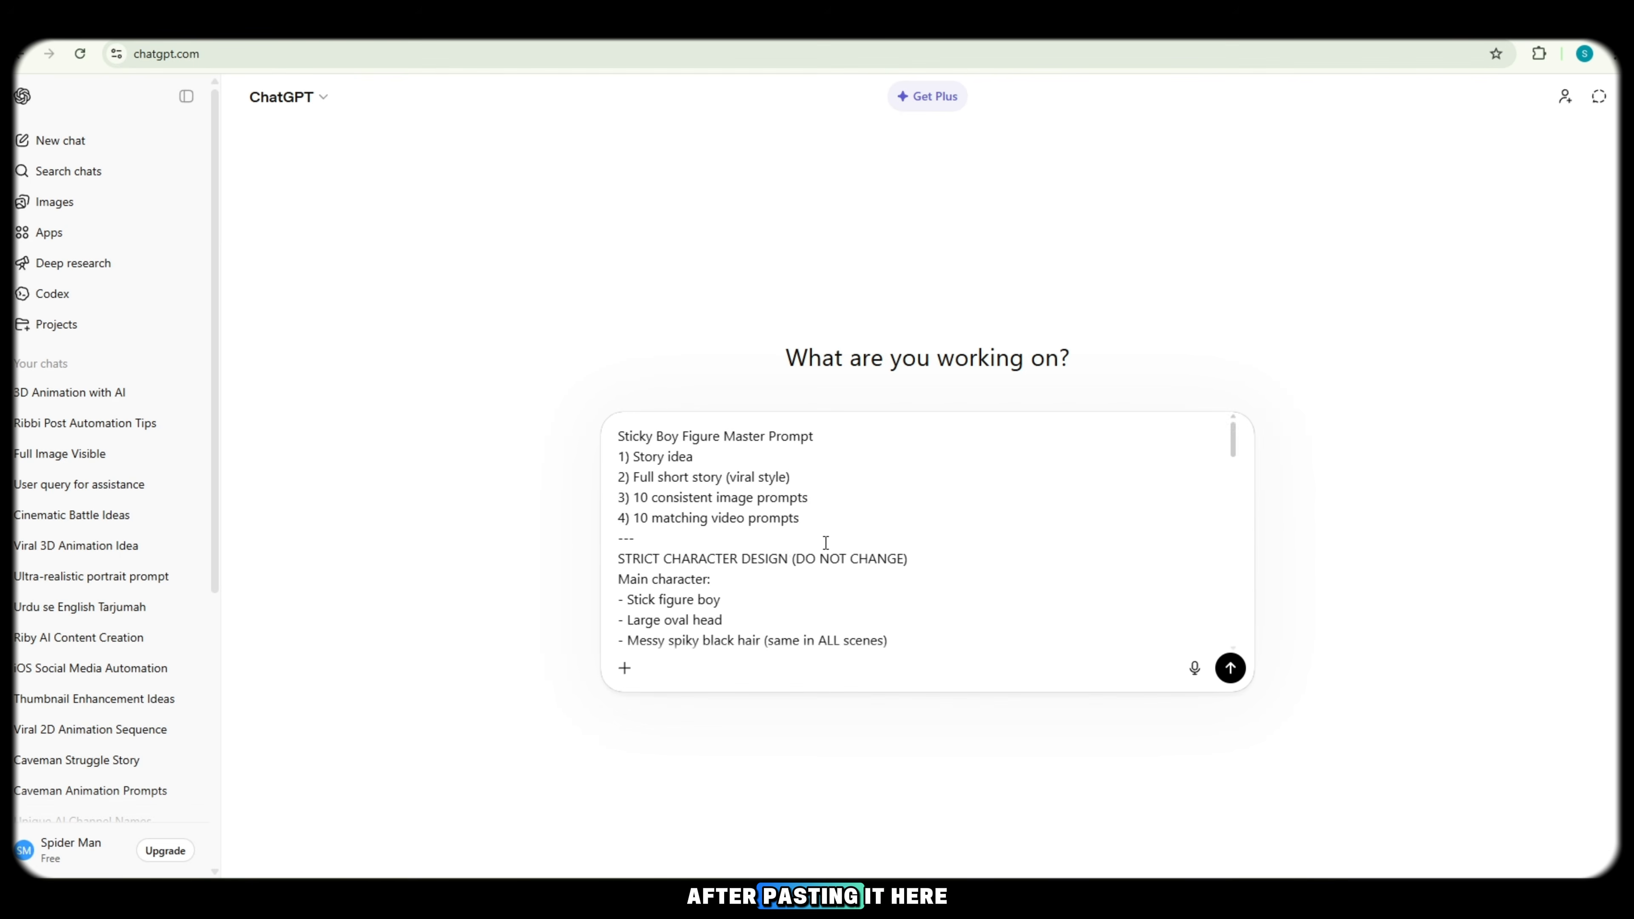
click(1231, 669)
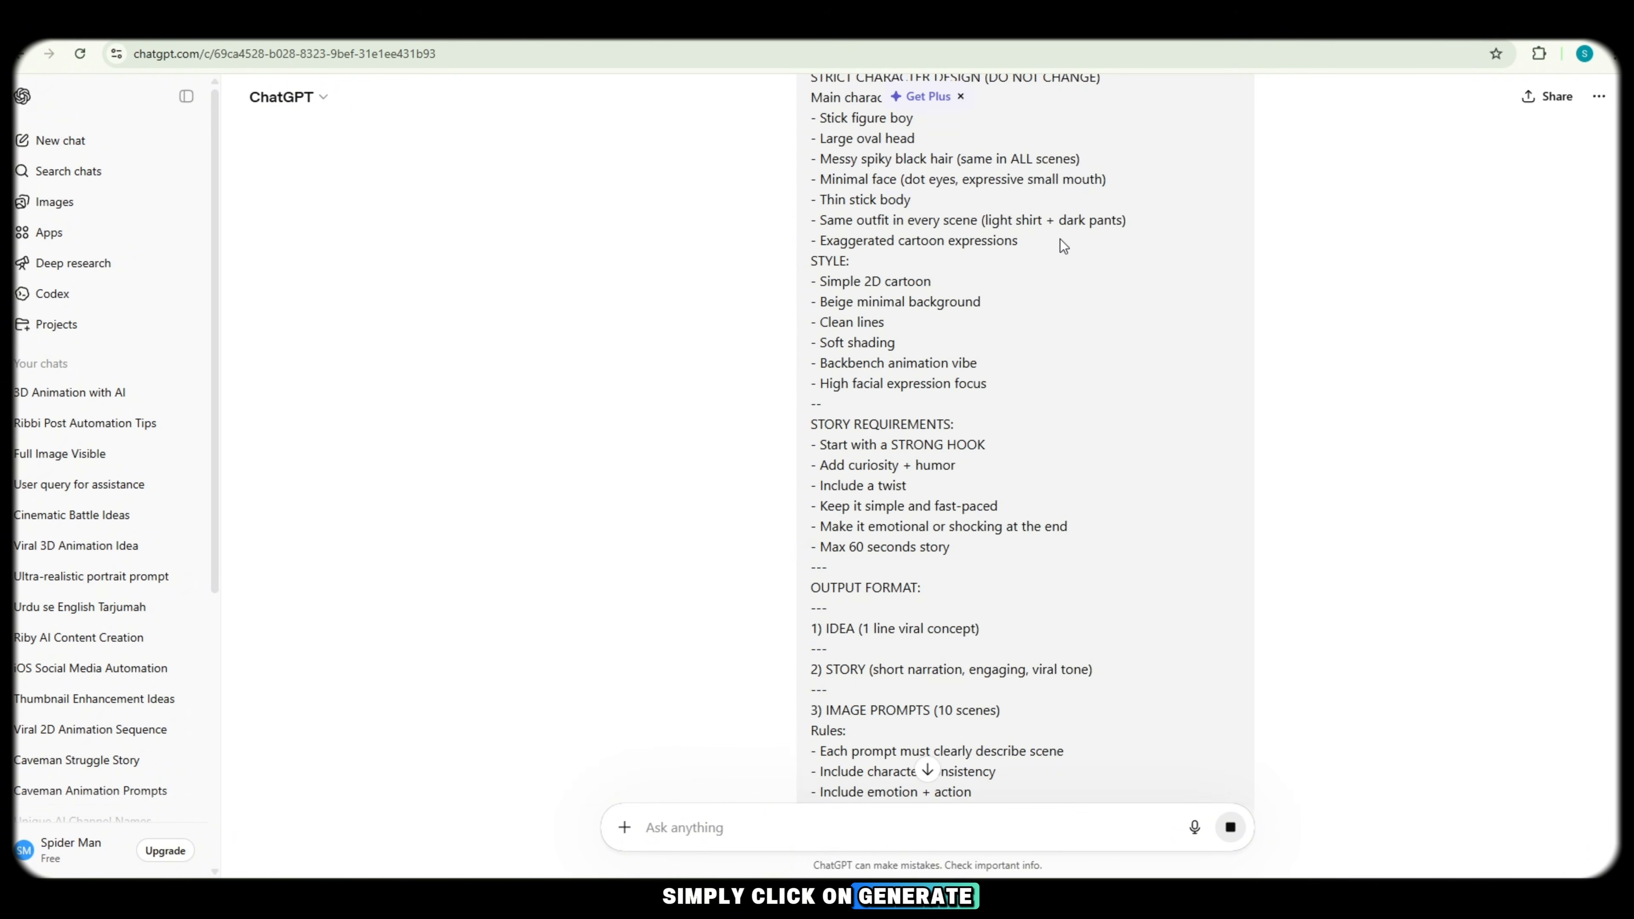
Step: Read the generated one-line viral idea and the short story narration in the response
scroll(656, 417, down, 3)
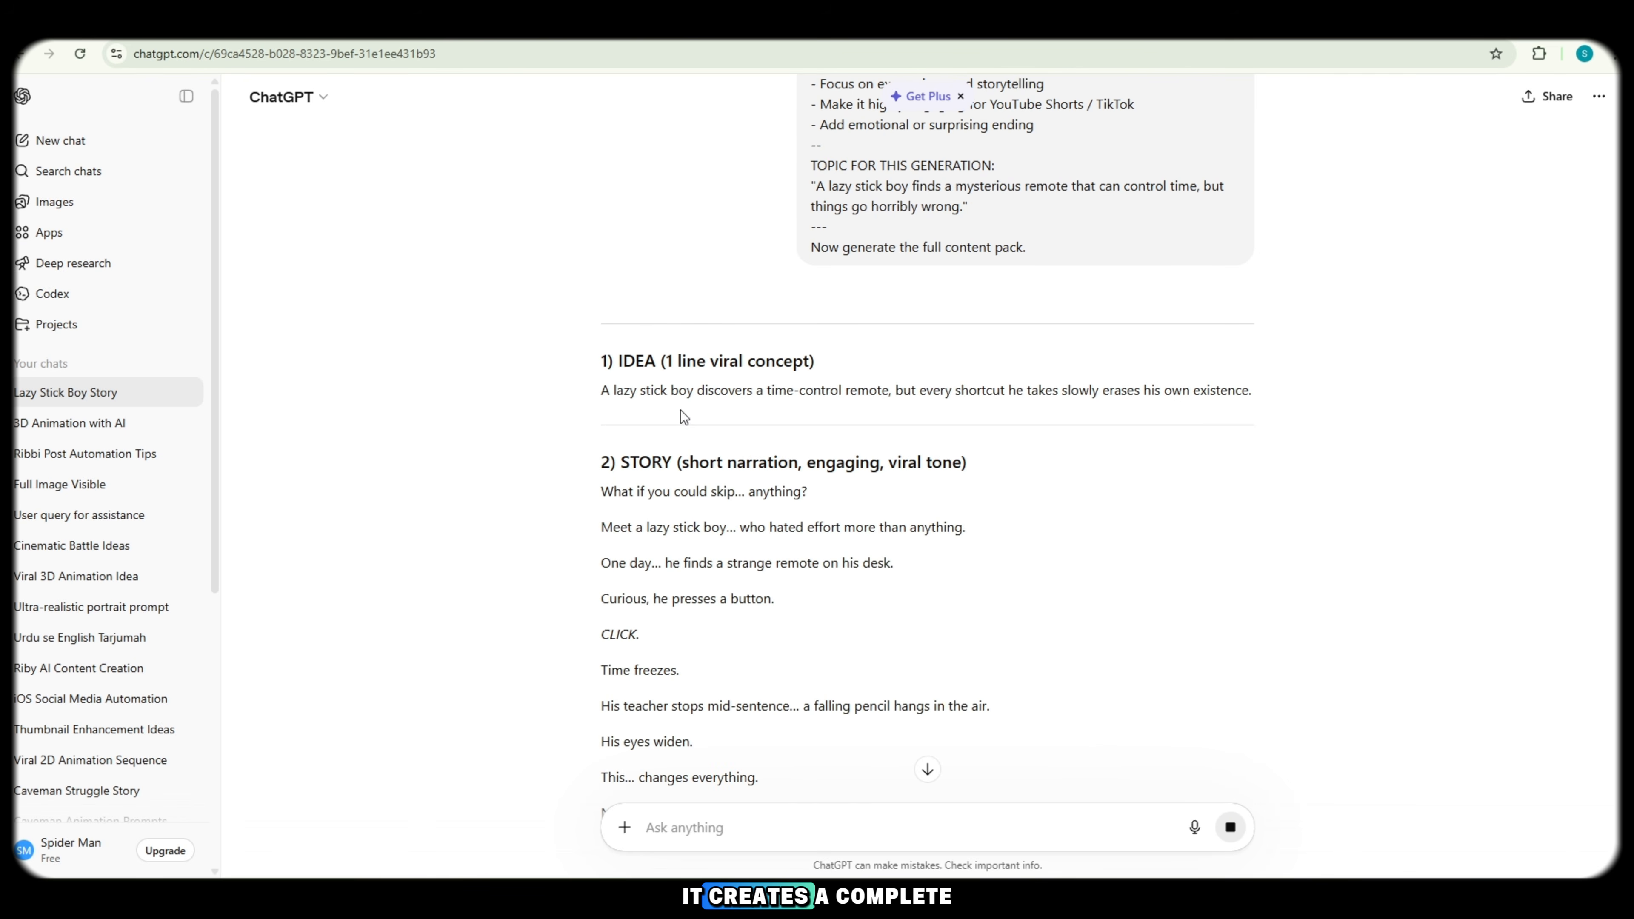
drag(1203, 482, 1036, 479)
scroll(886, 484, down, 6)
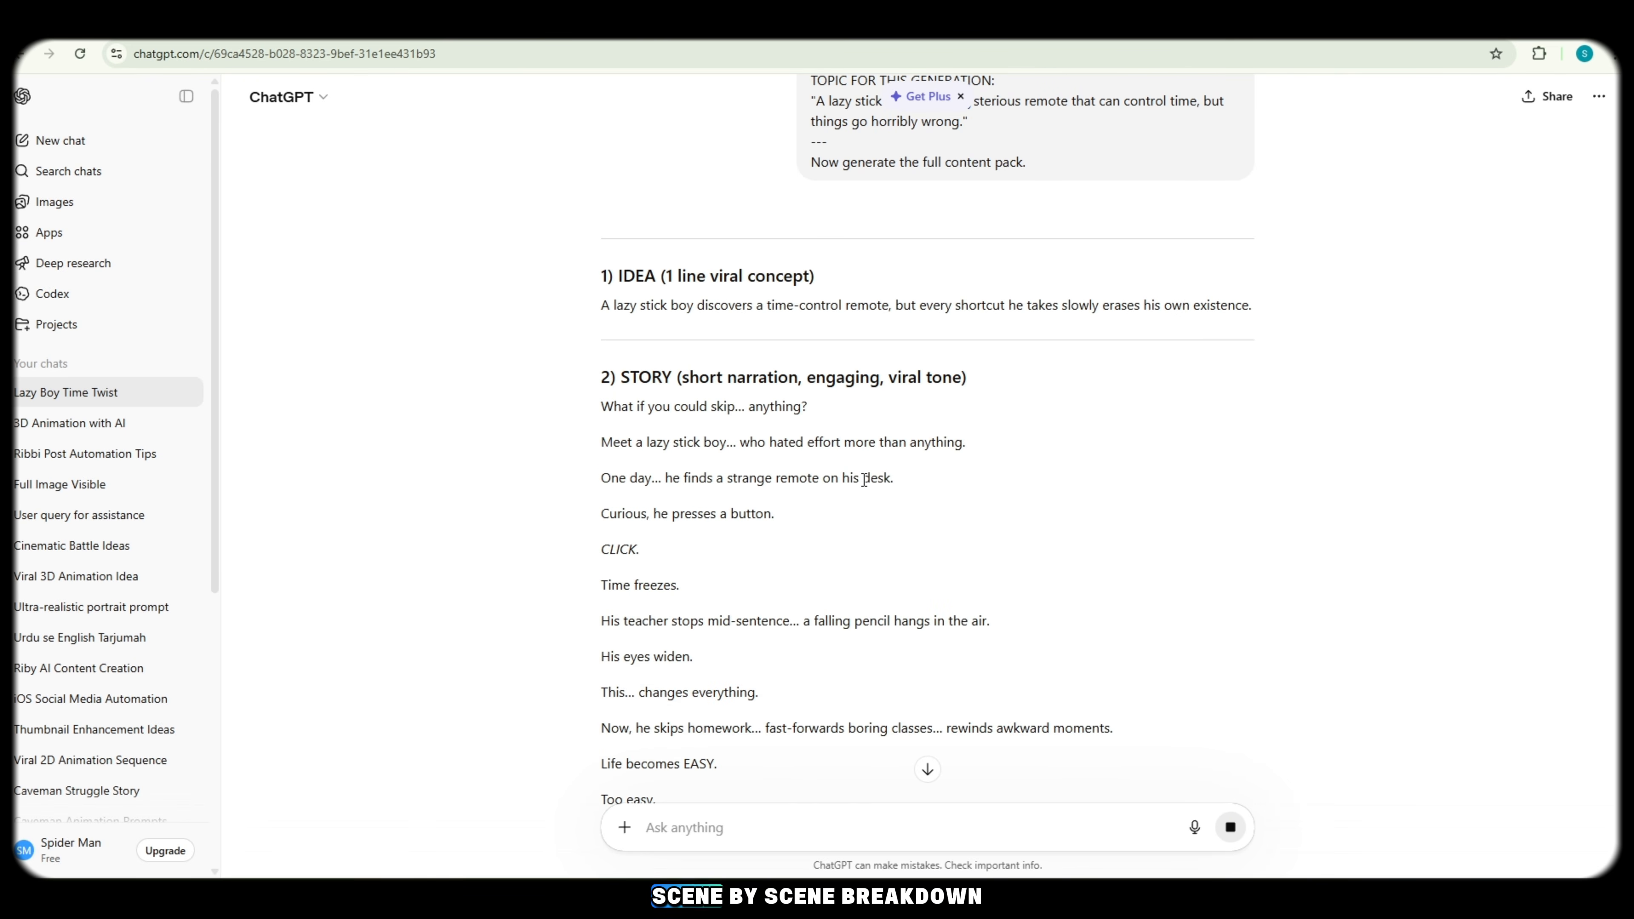
Step: Examine the generated image prompts from Scene 1 through Scene 10
scroll(886, 484, down, 10)
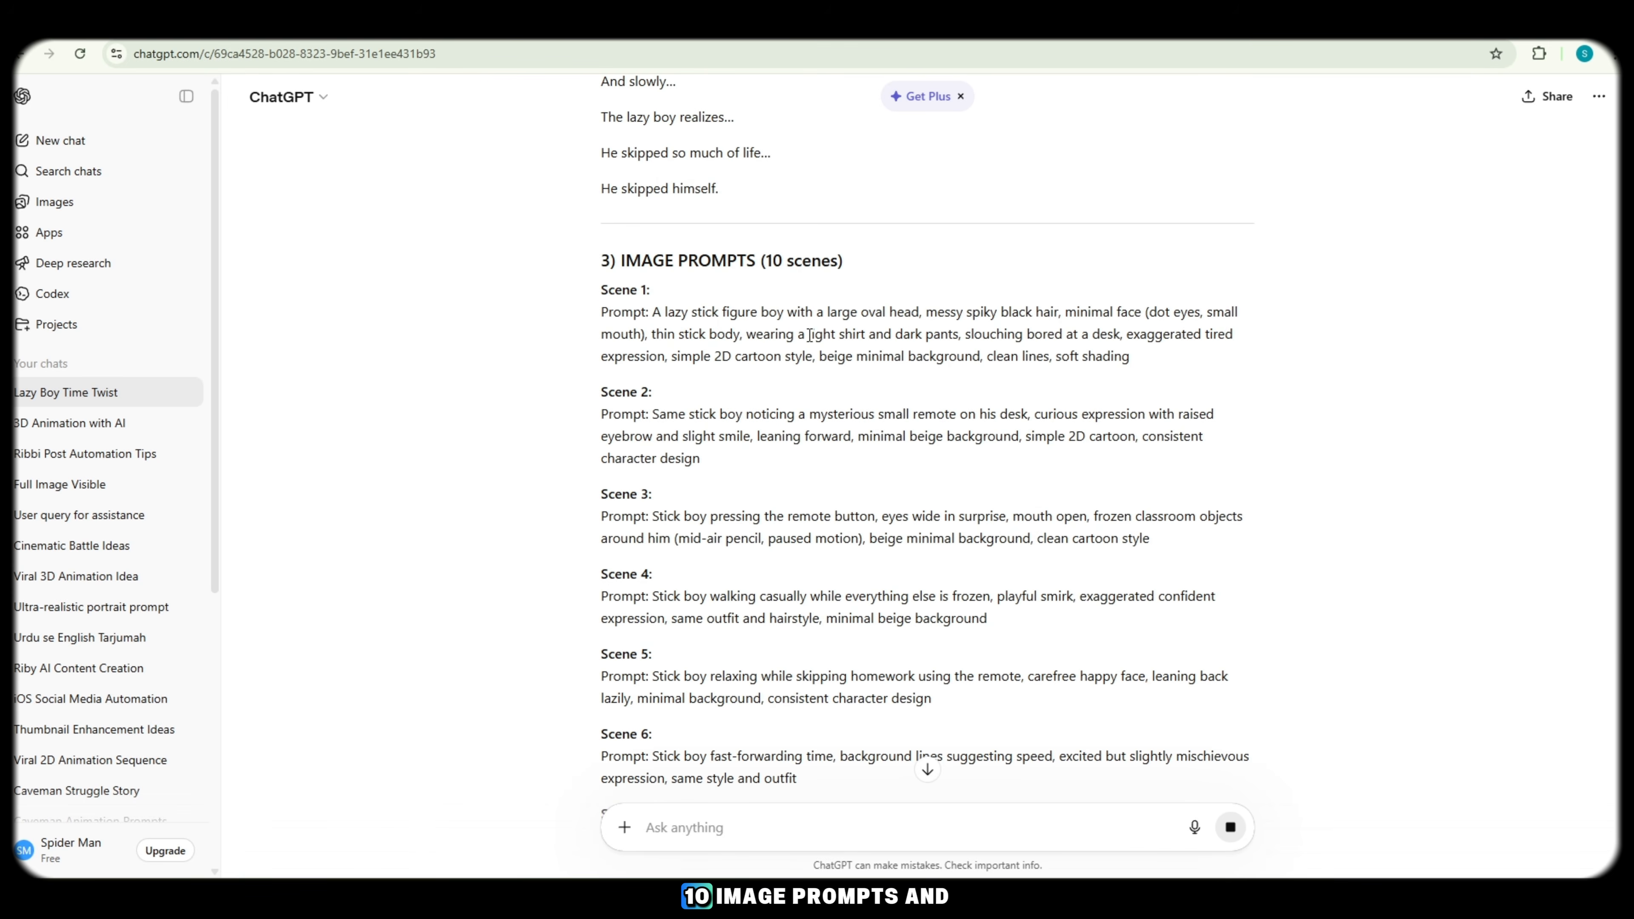
scroll(861, 468, down, 6)
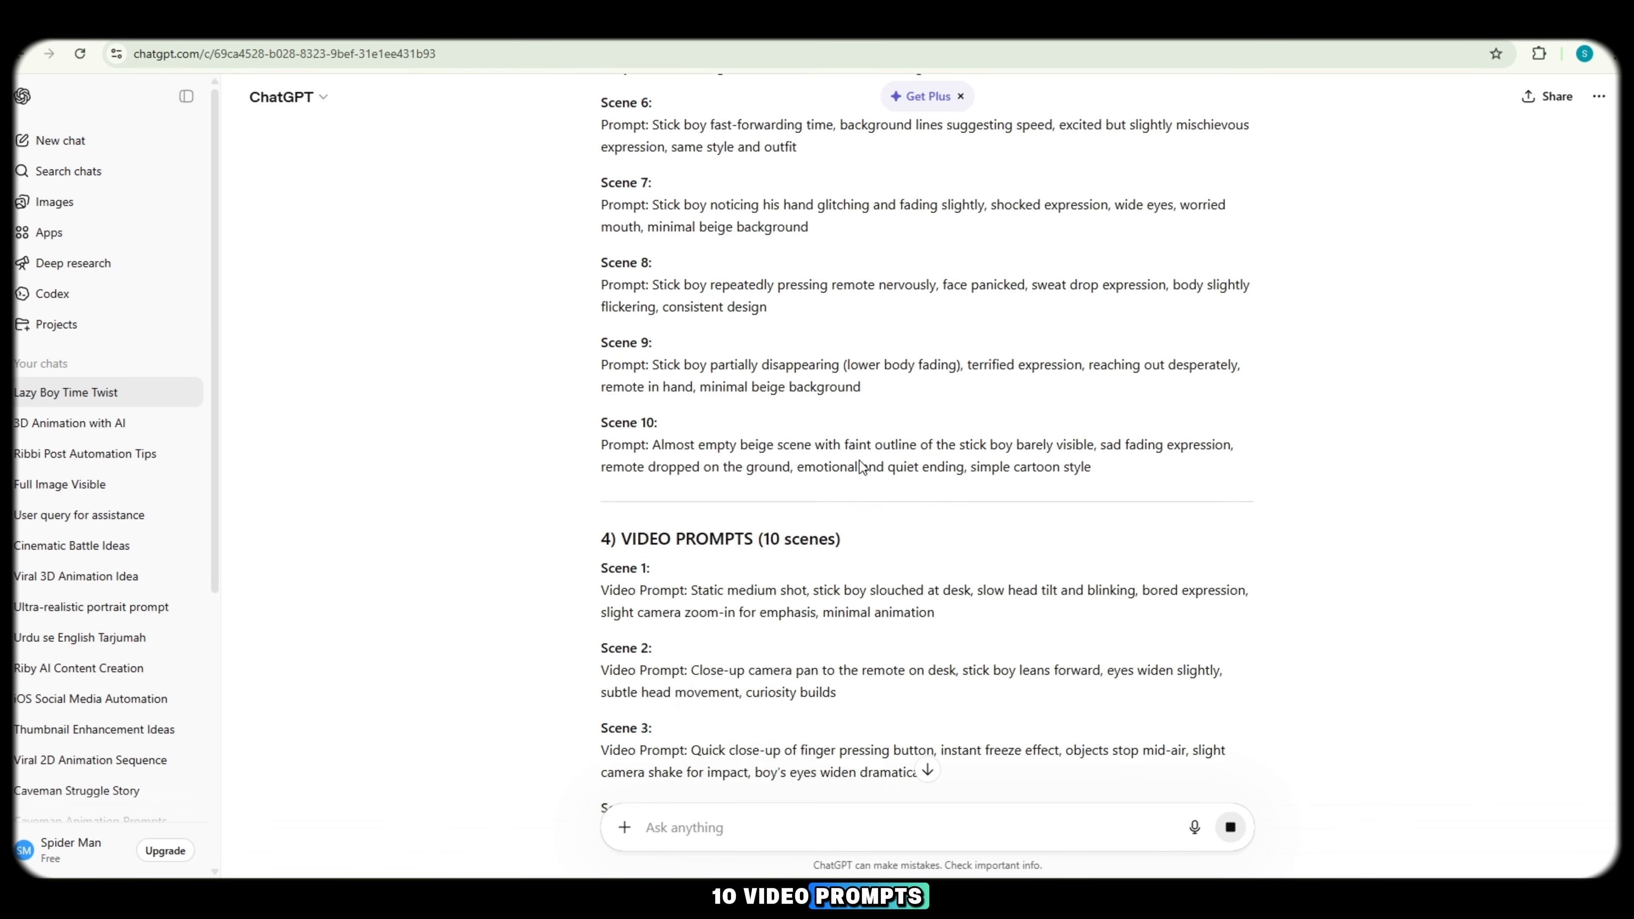
scroll(727, 308, up, 8)
drag(601, 462, 766, 527)
scroll(689, 474, down, 3)
scroll(595, 394, down, 4)
scroll(698, 538, down, 3)
scroll(765, 526, down, 5)
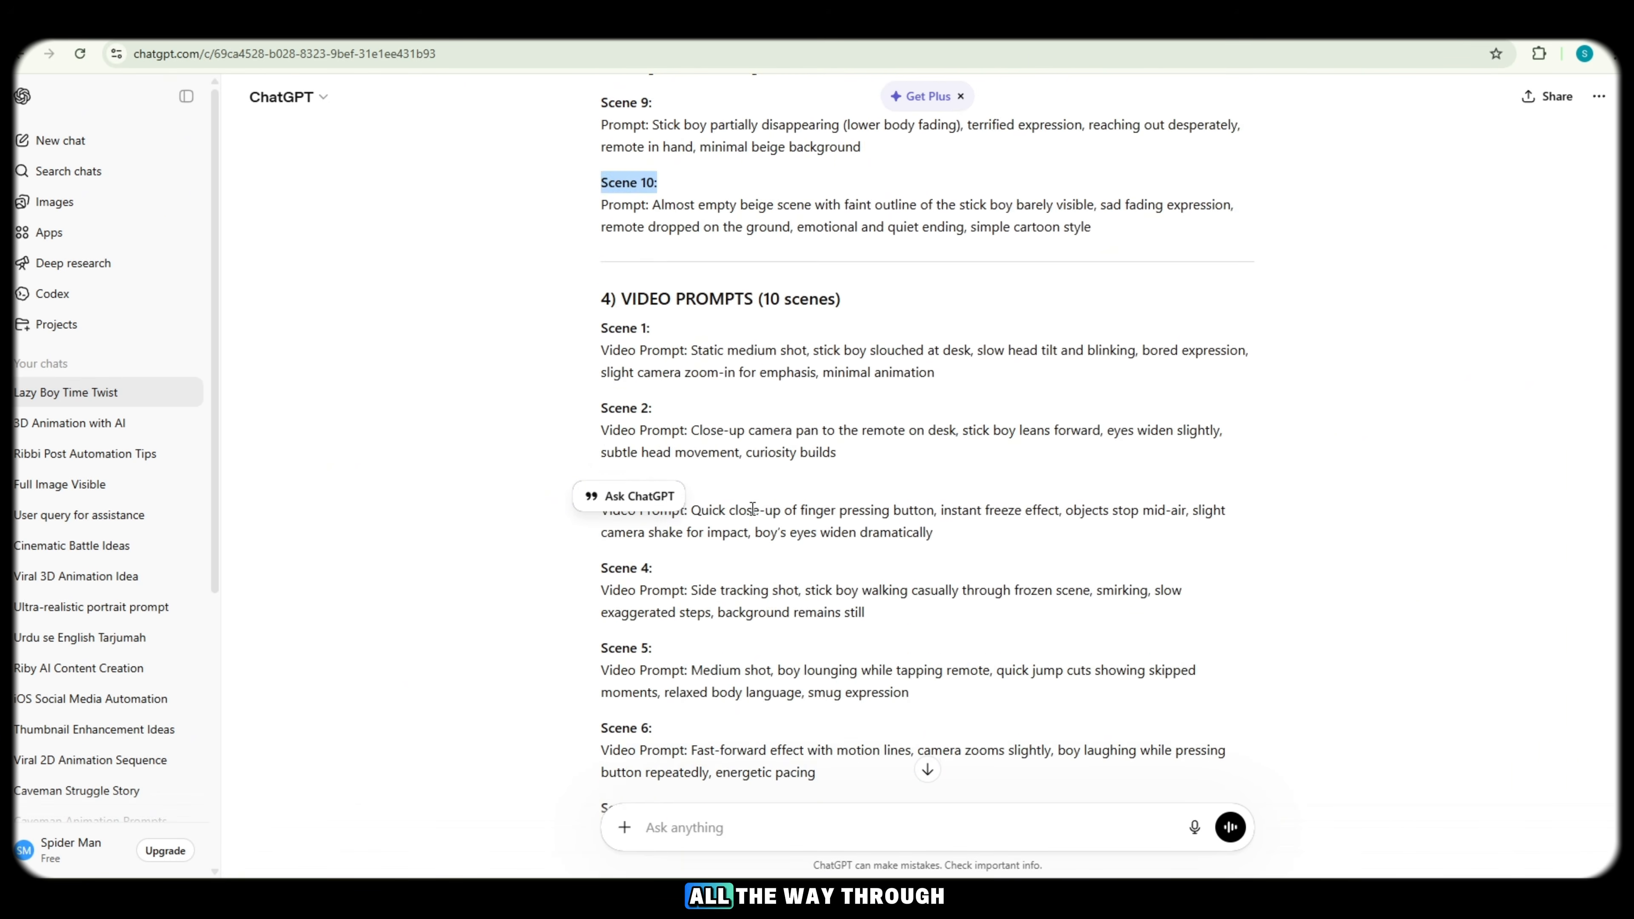
Step: Review the VIDEO PROMPTS (10 scenes) section down to its last scene
scroll(671, 253, up, 4)
drag(575, 302, 938, 325)
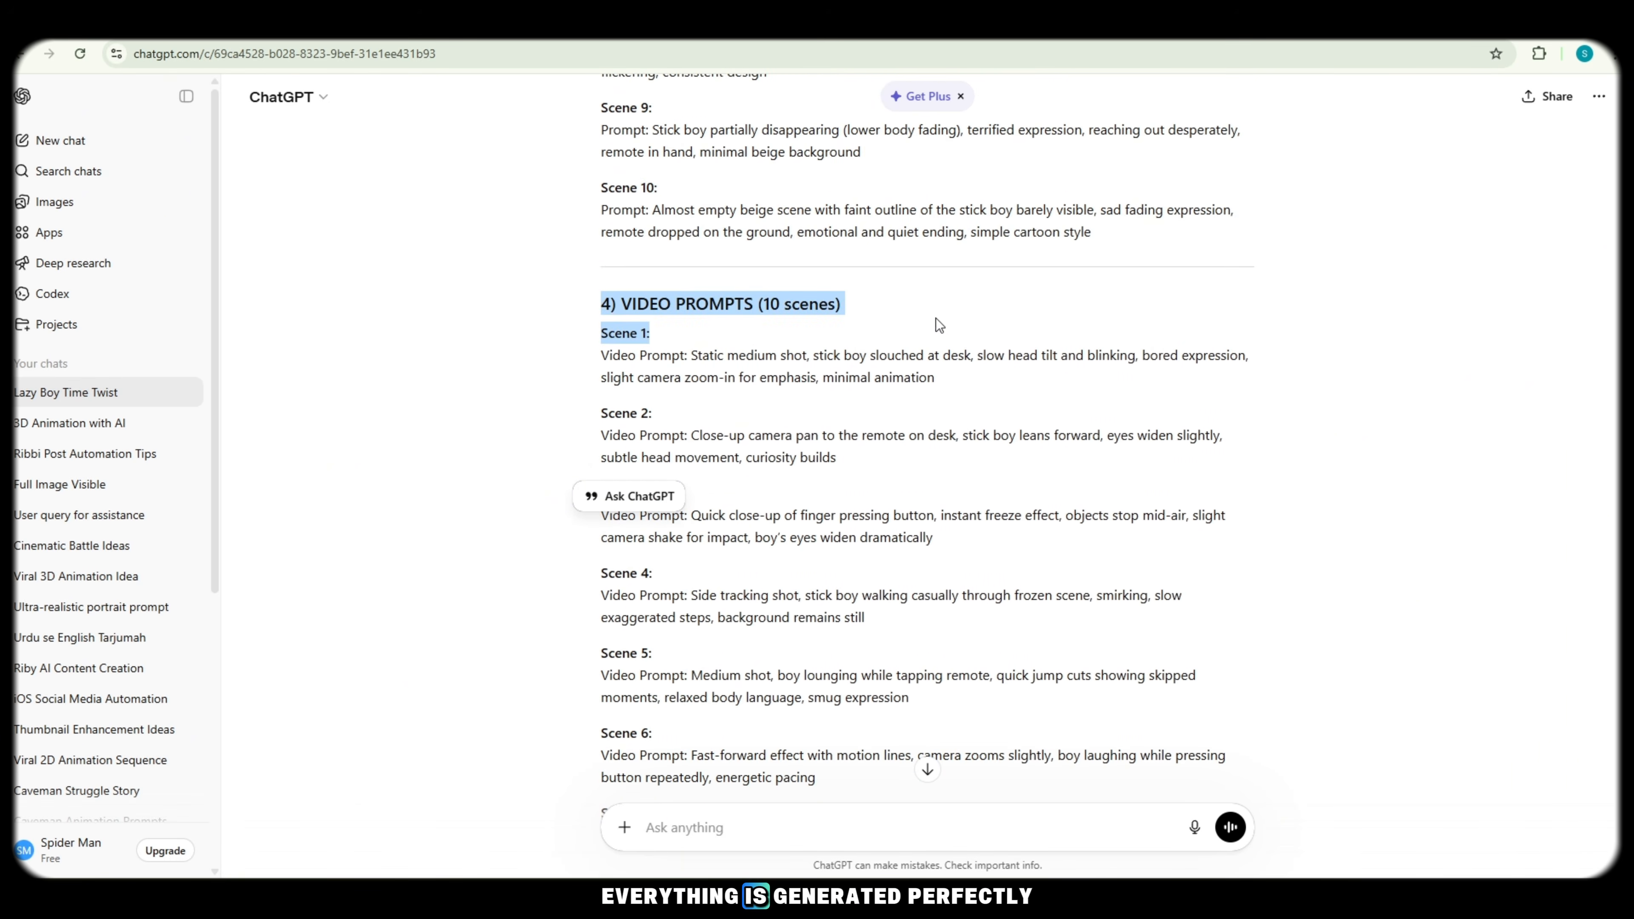
scroll(641, 403, down, 8)
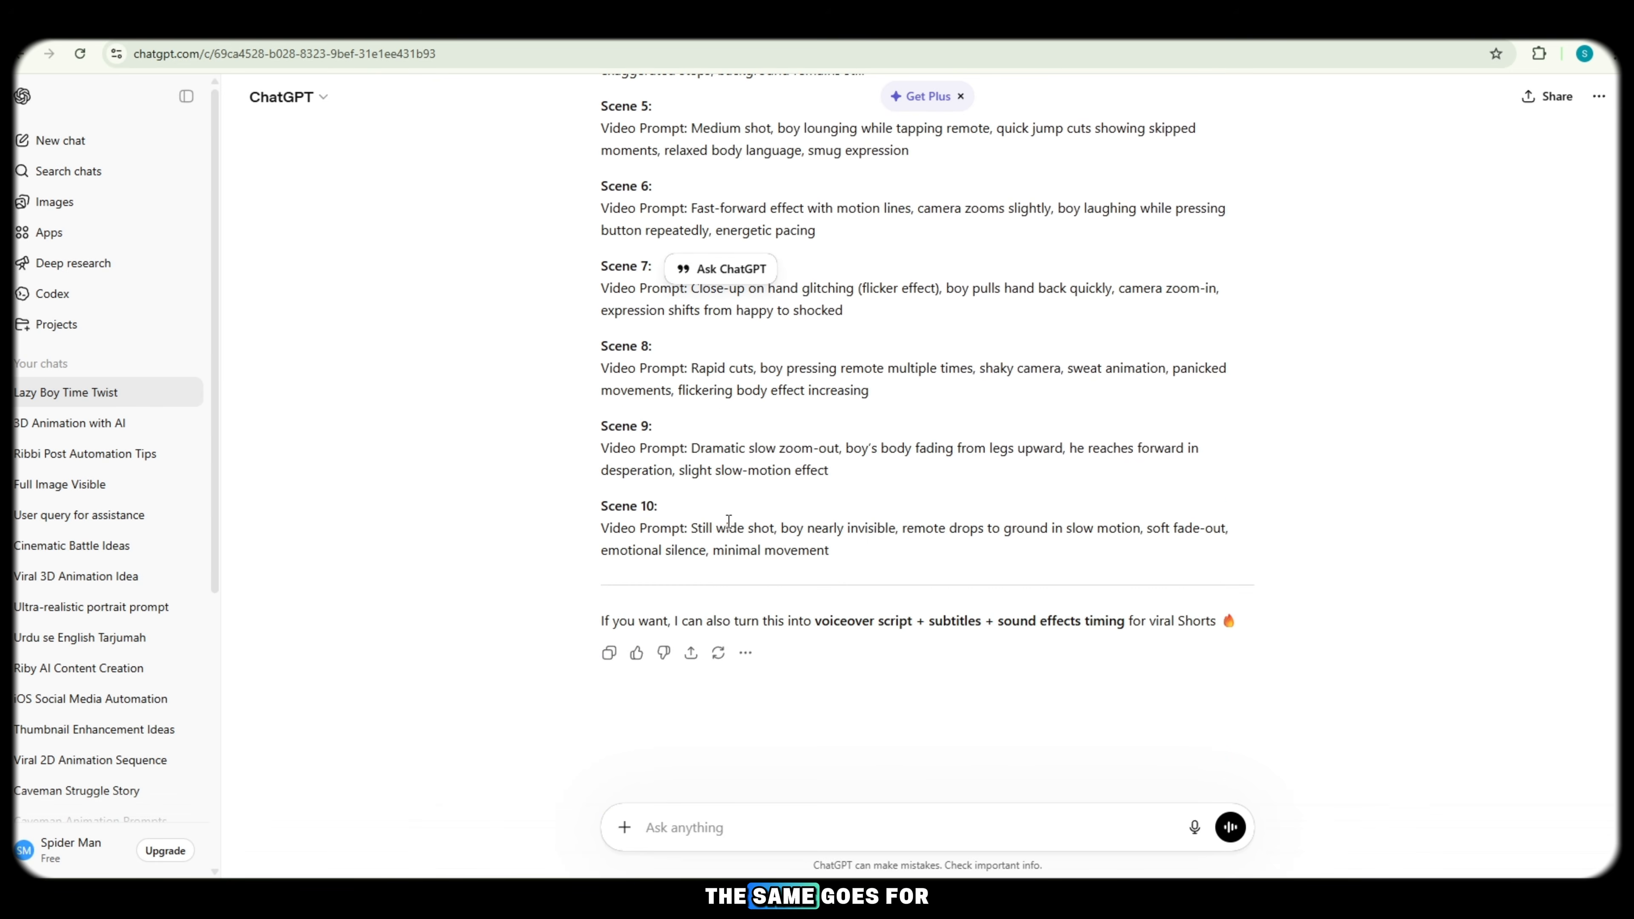
Step: Go back to the IMAGE PROMPTS section and read slowly through its scenes down to the start of the video prompts
scroll(825, 551, up, 15)
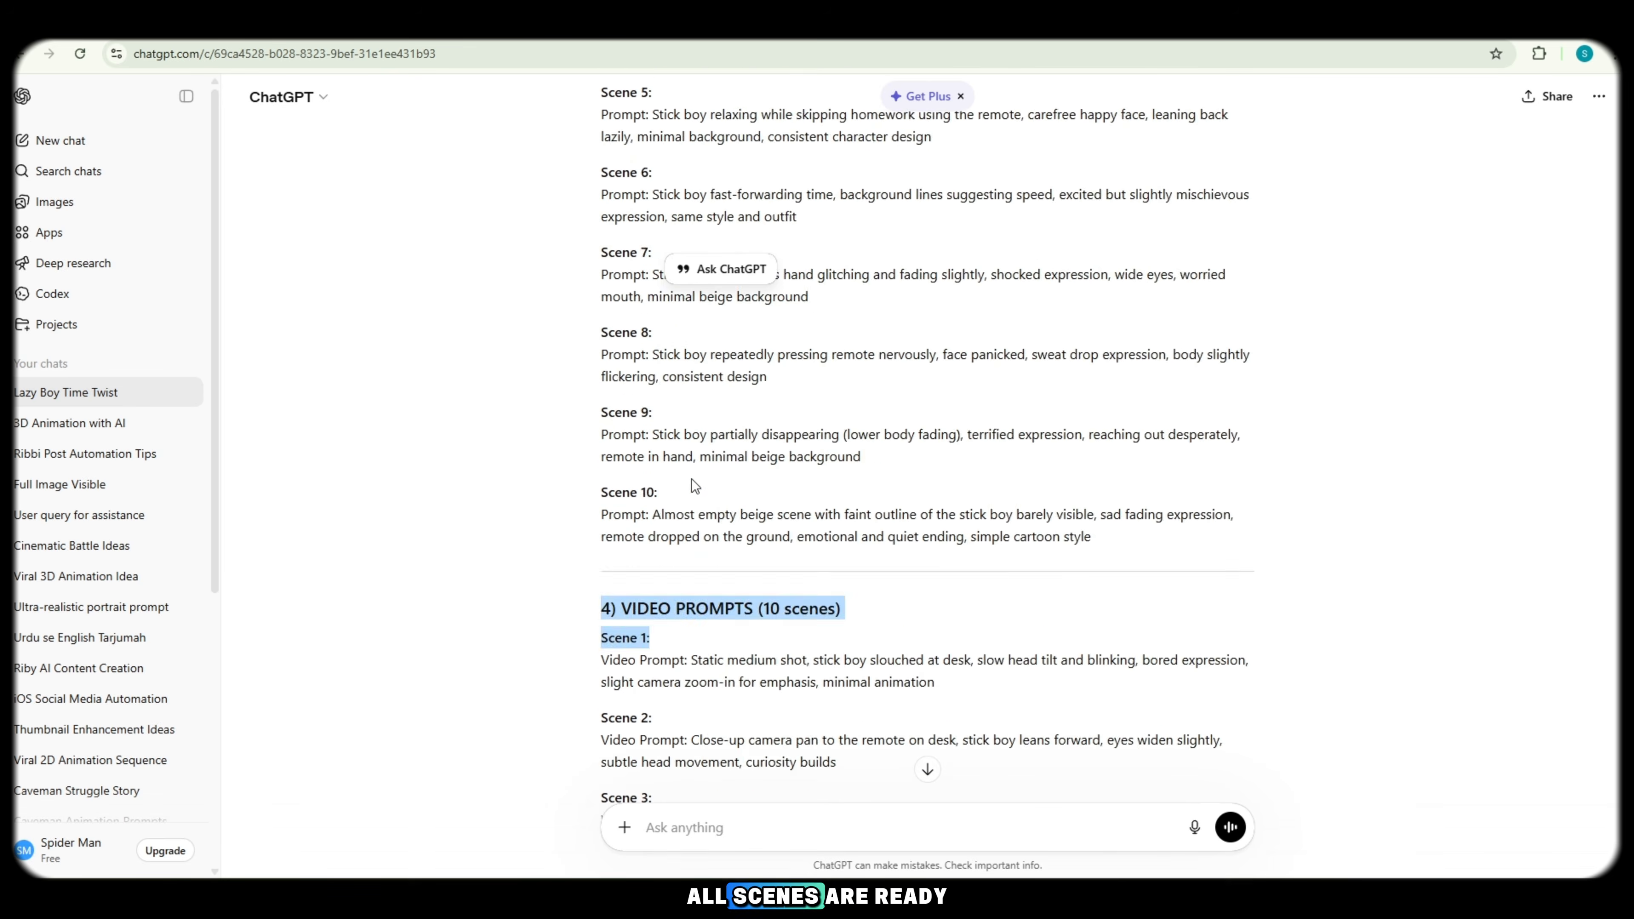
scroll(753, 495, up, 2)
drag(845, 447, 1271, 412)
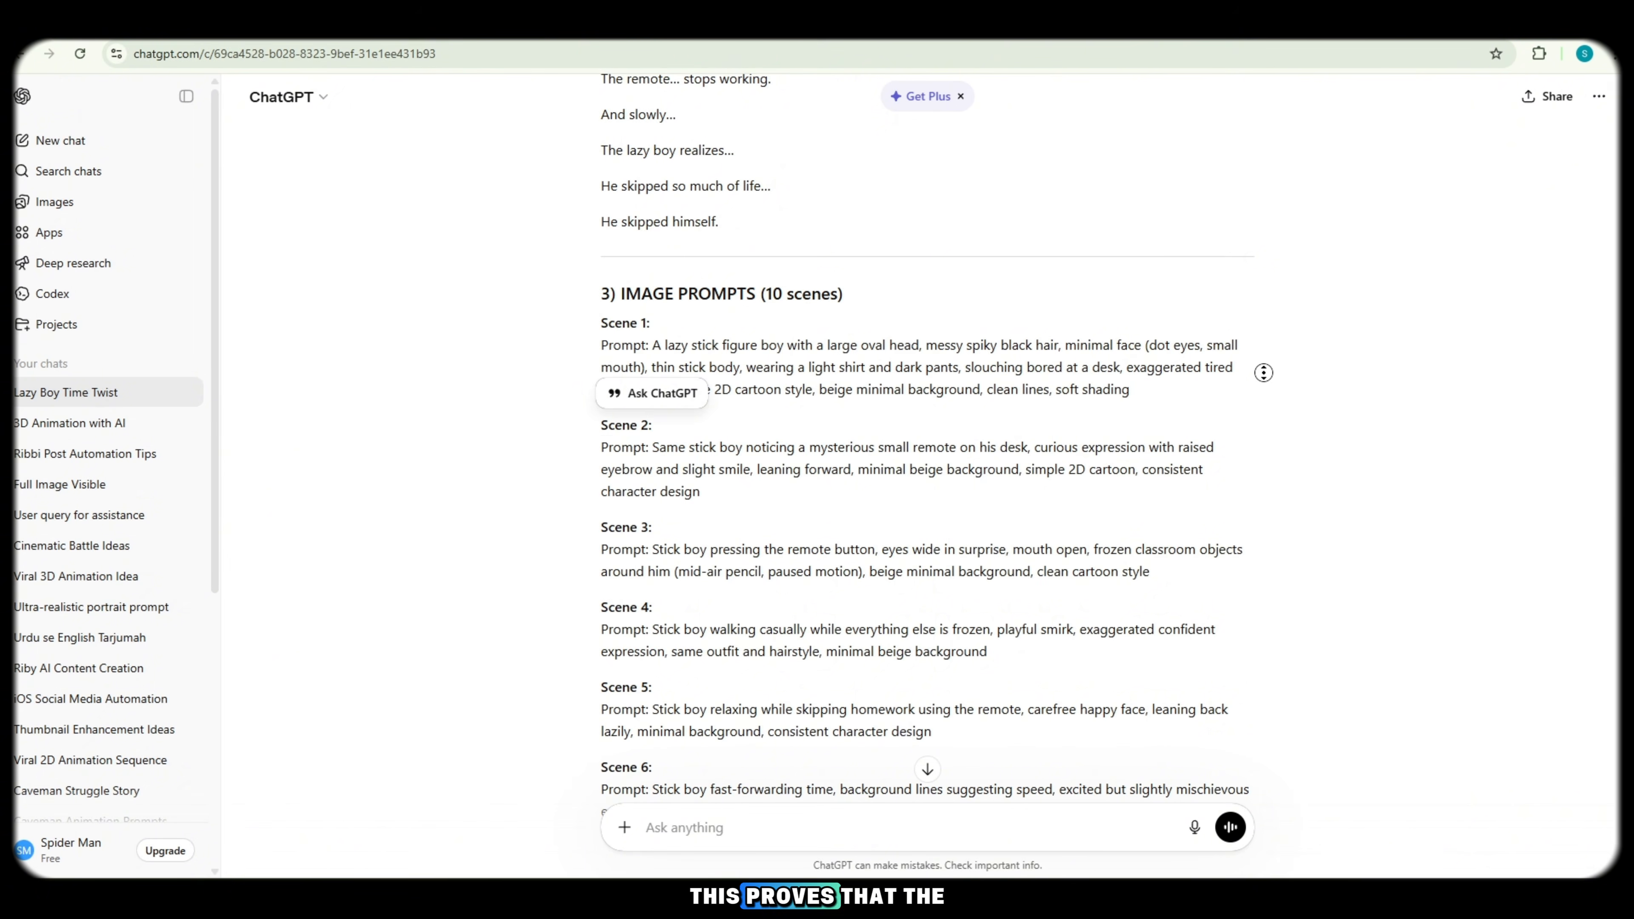
scroll(1265, 385, down, 2)
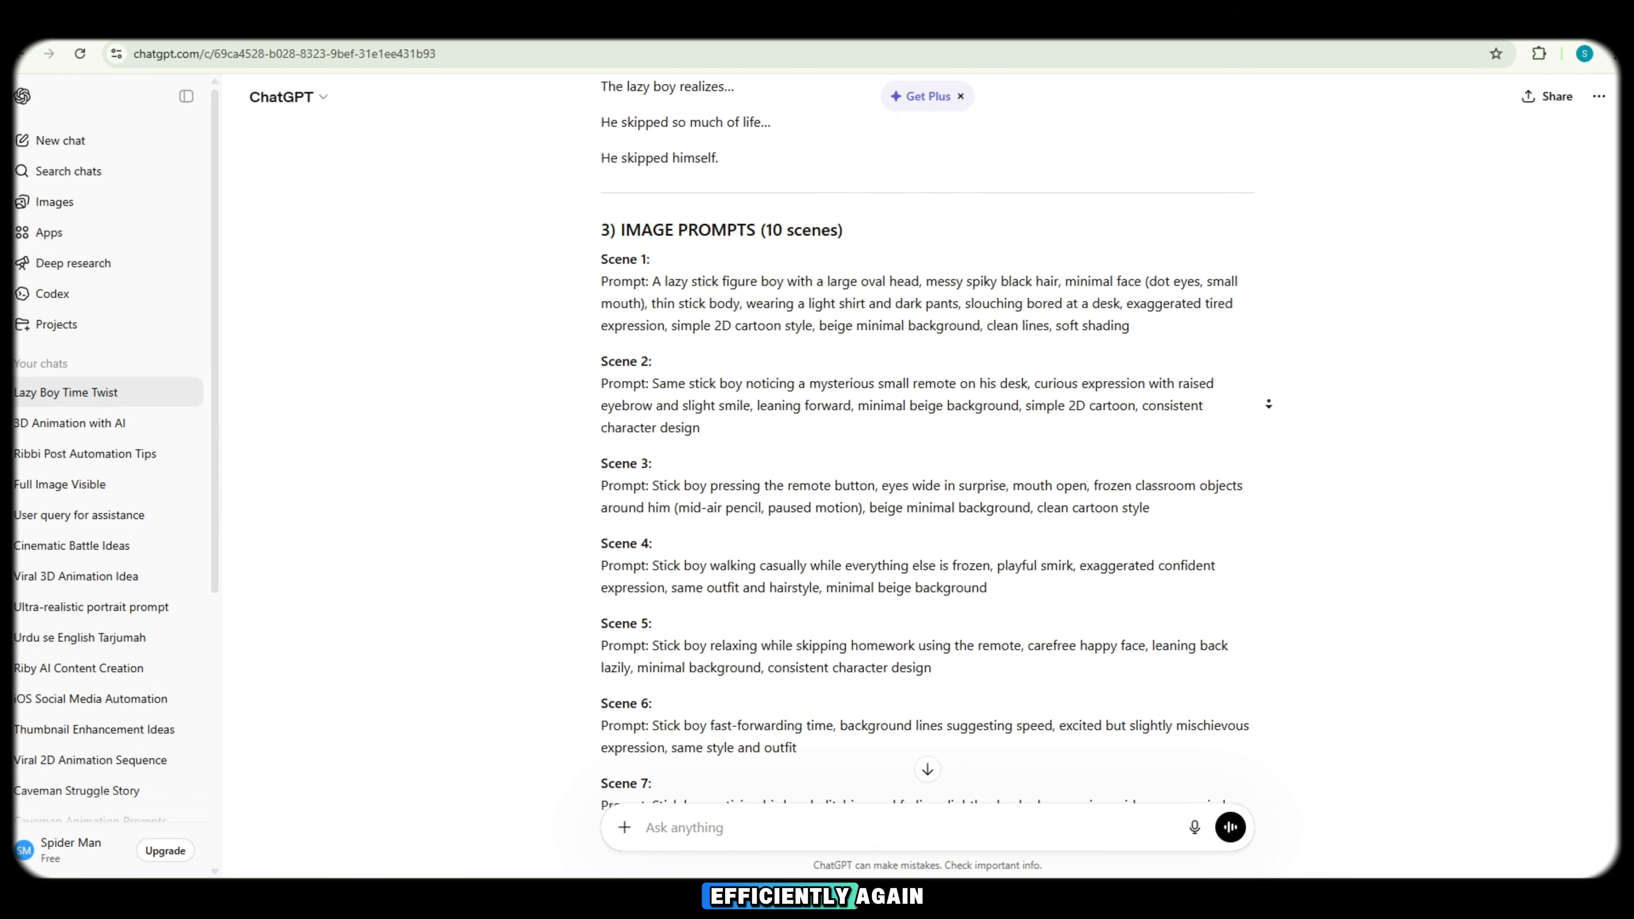
scroll(1269, 403, down, 2)
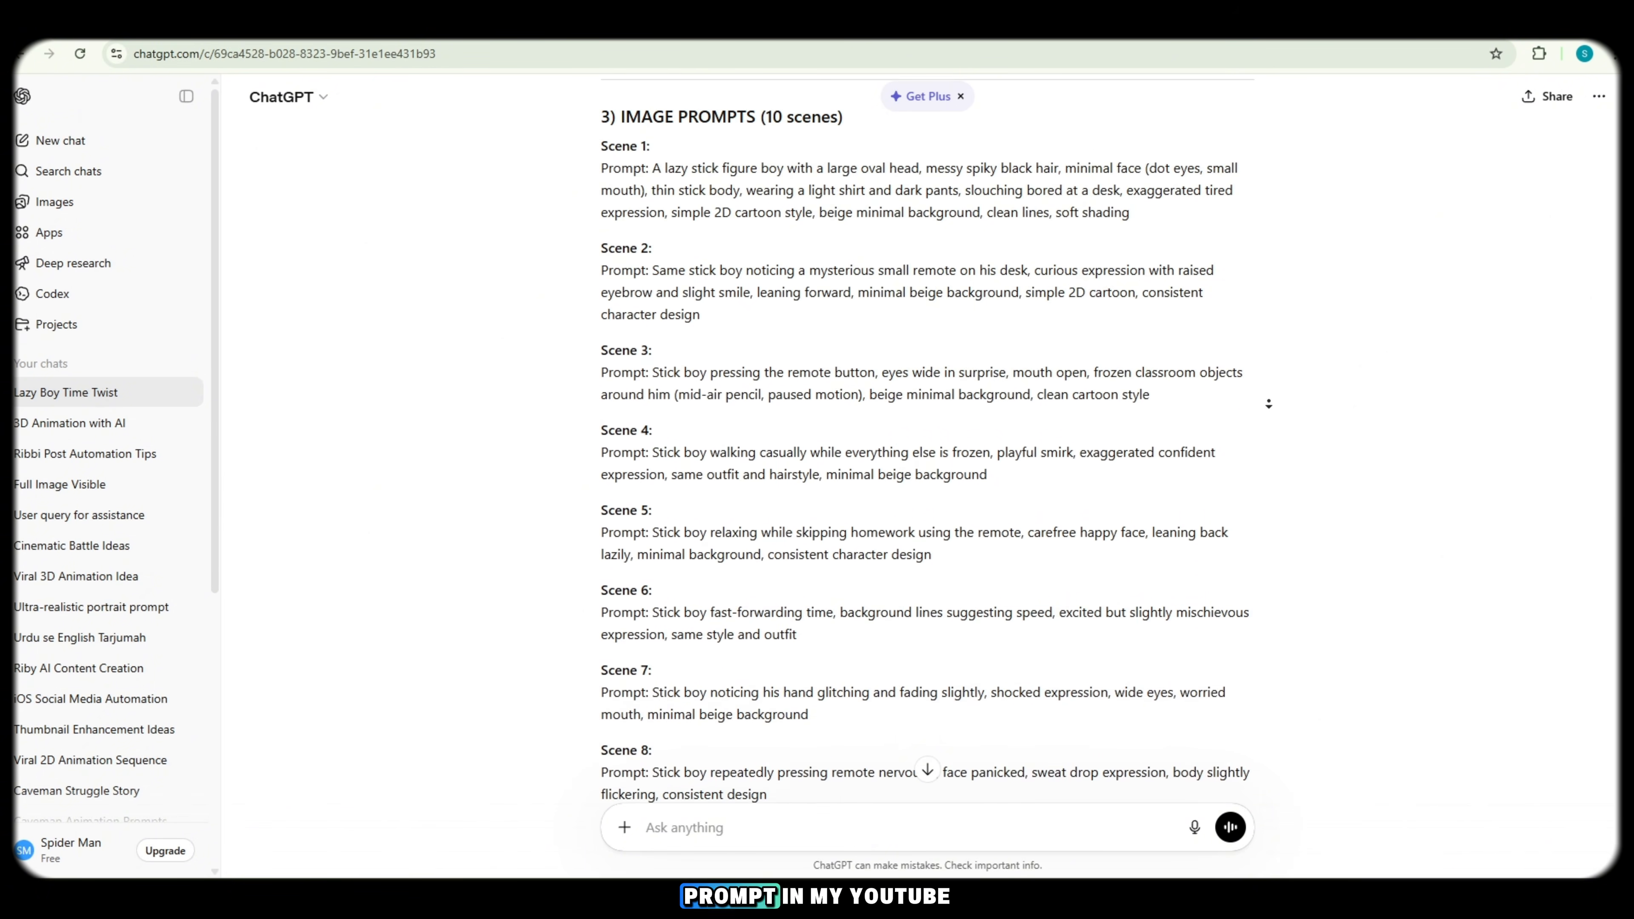
scroll(1268, 404, down, 2)
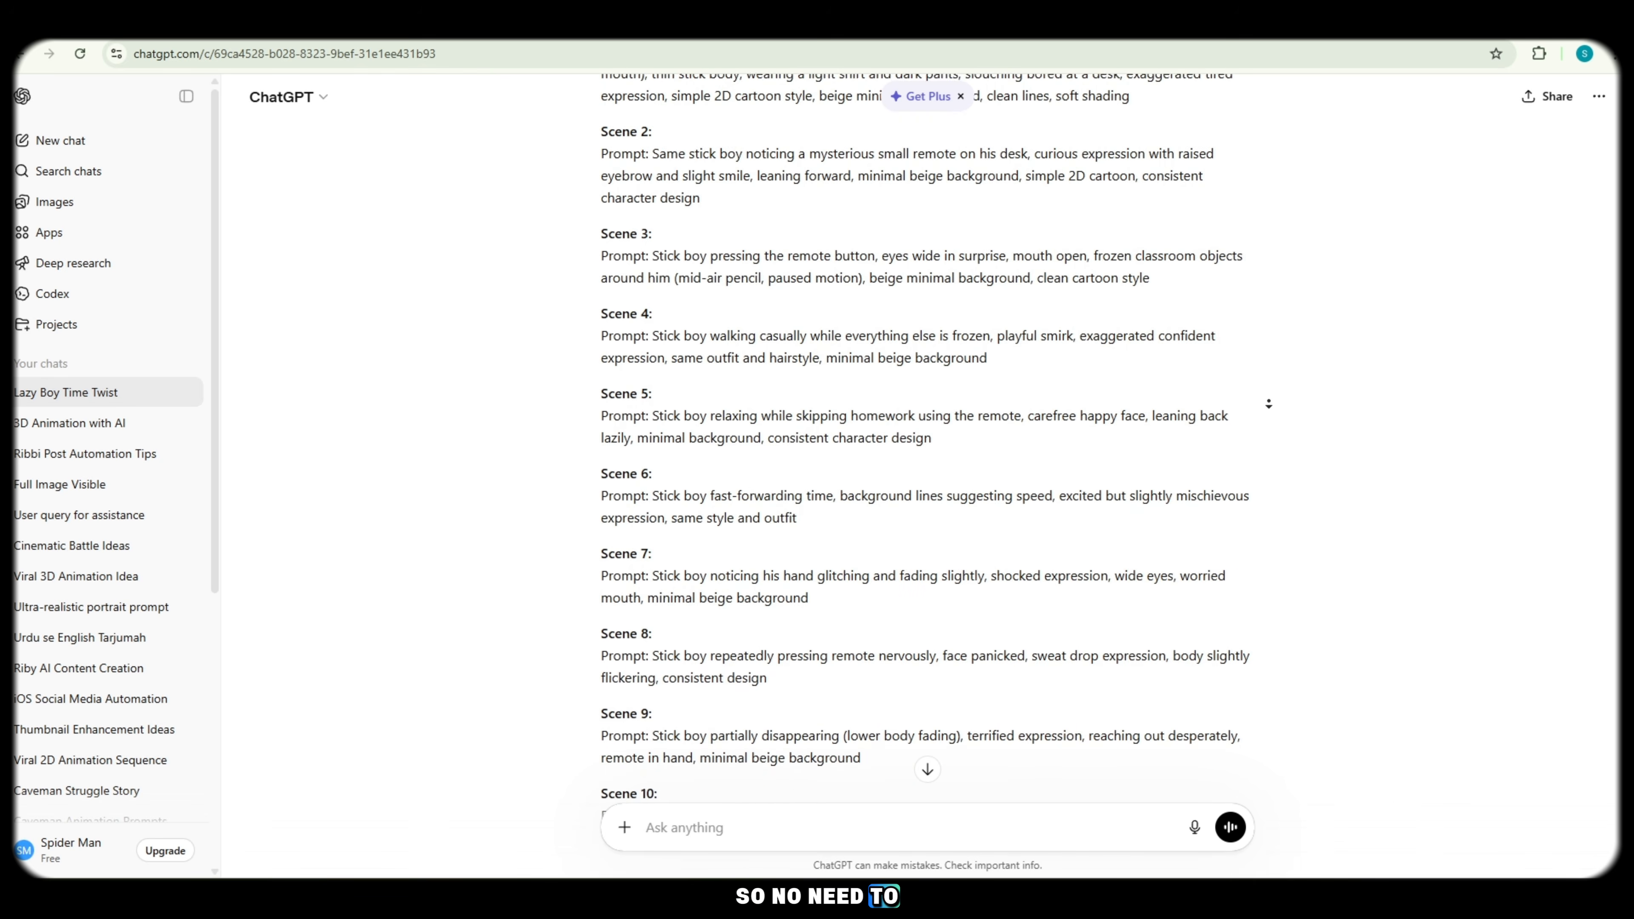
scroll(1268, 403, down, 2)
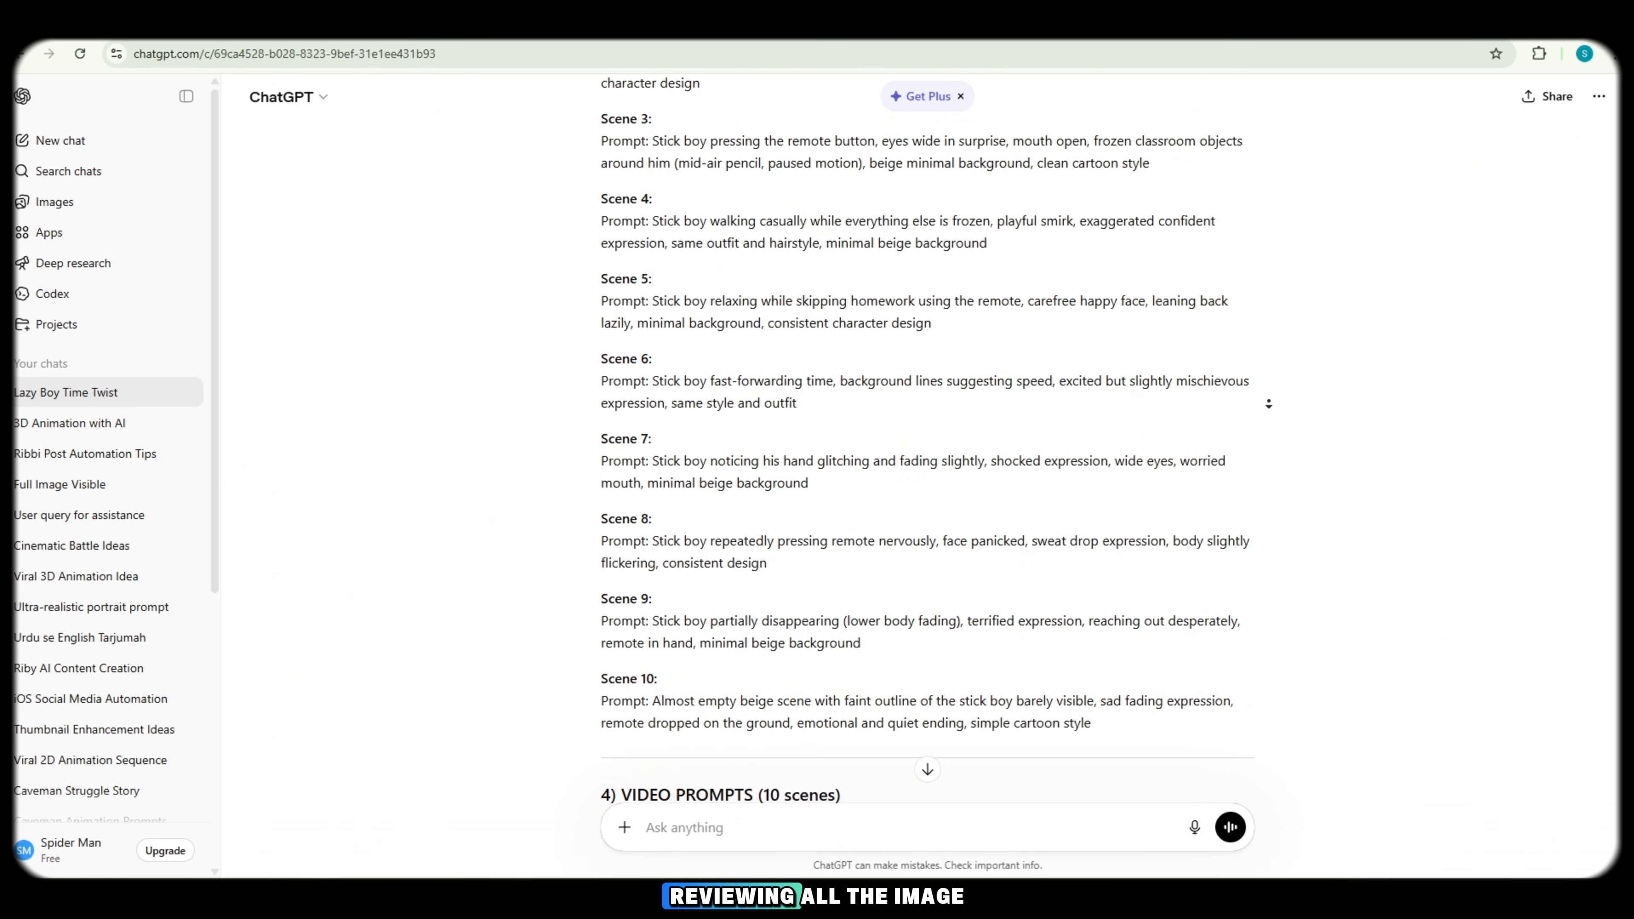
scroll(1268, 403, down, 2)
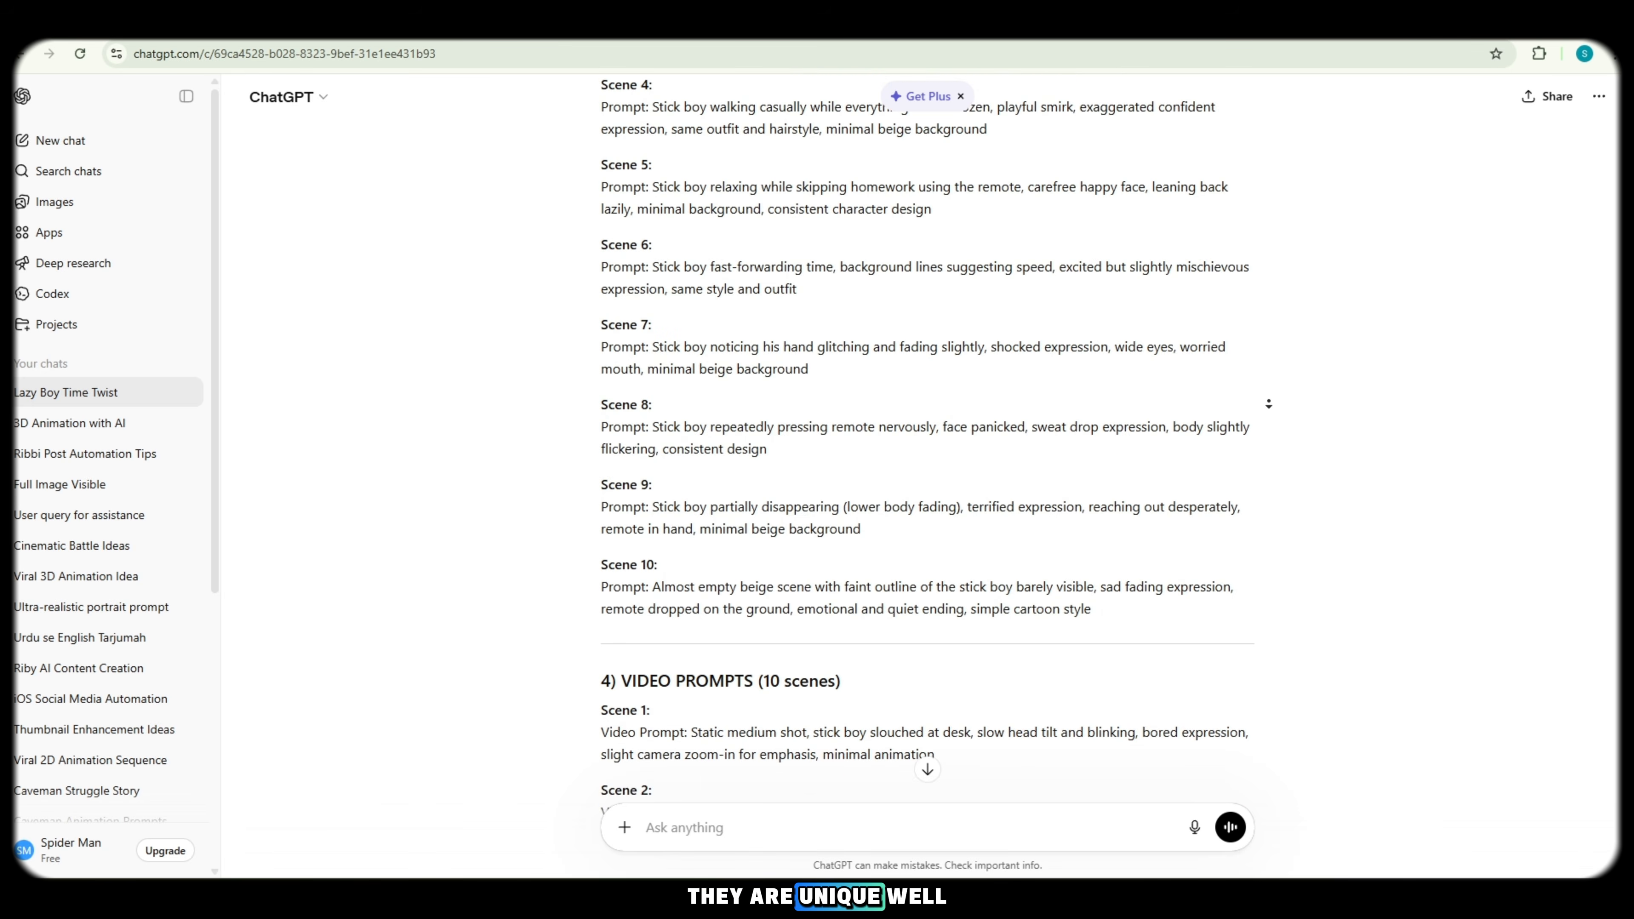
scroll(1268, 403, down, 2)
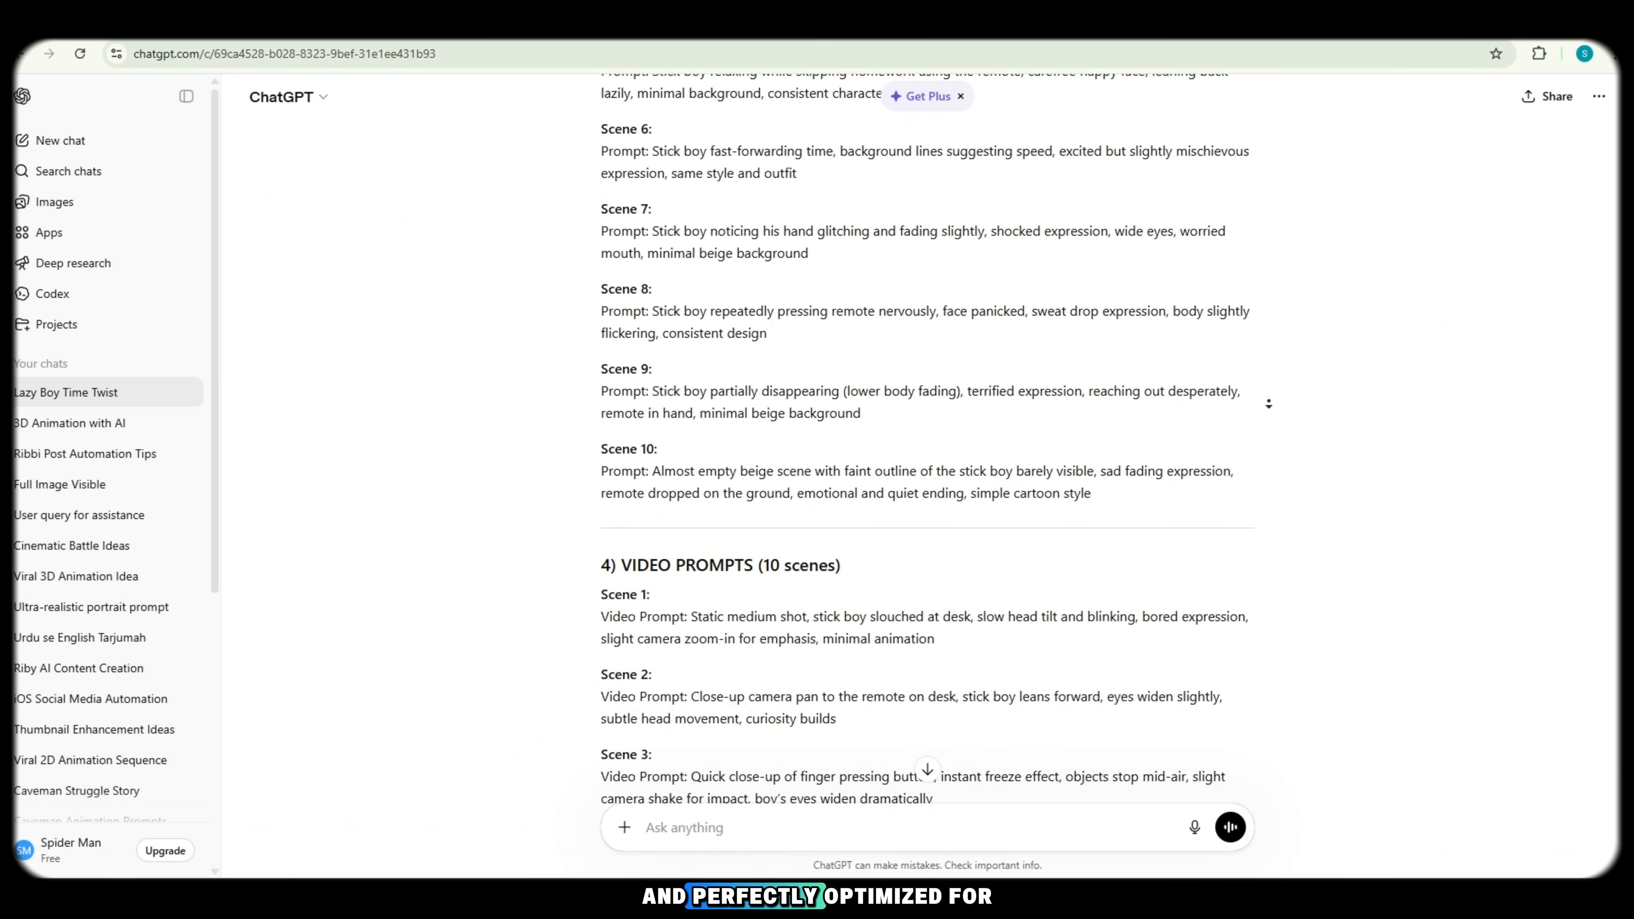
scroll(1268, 404, down, 2)
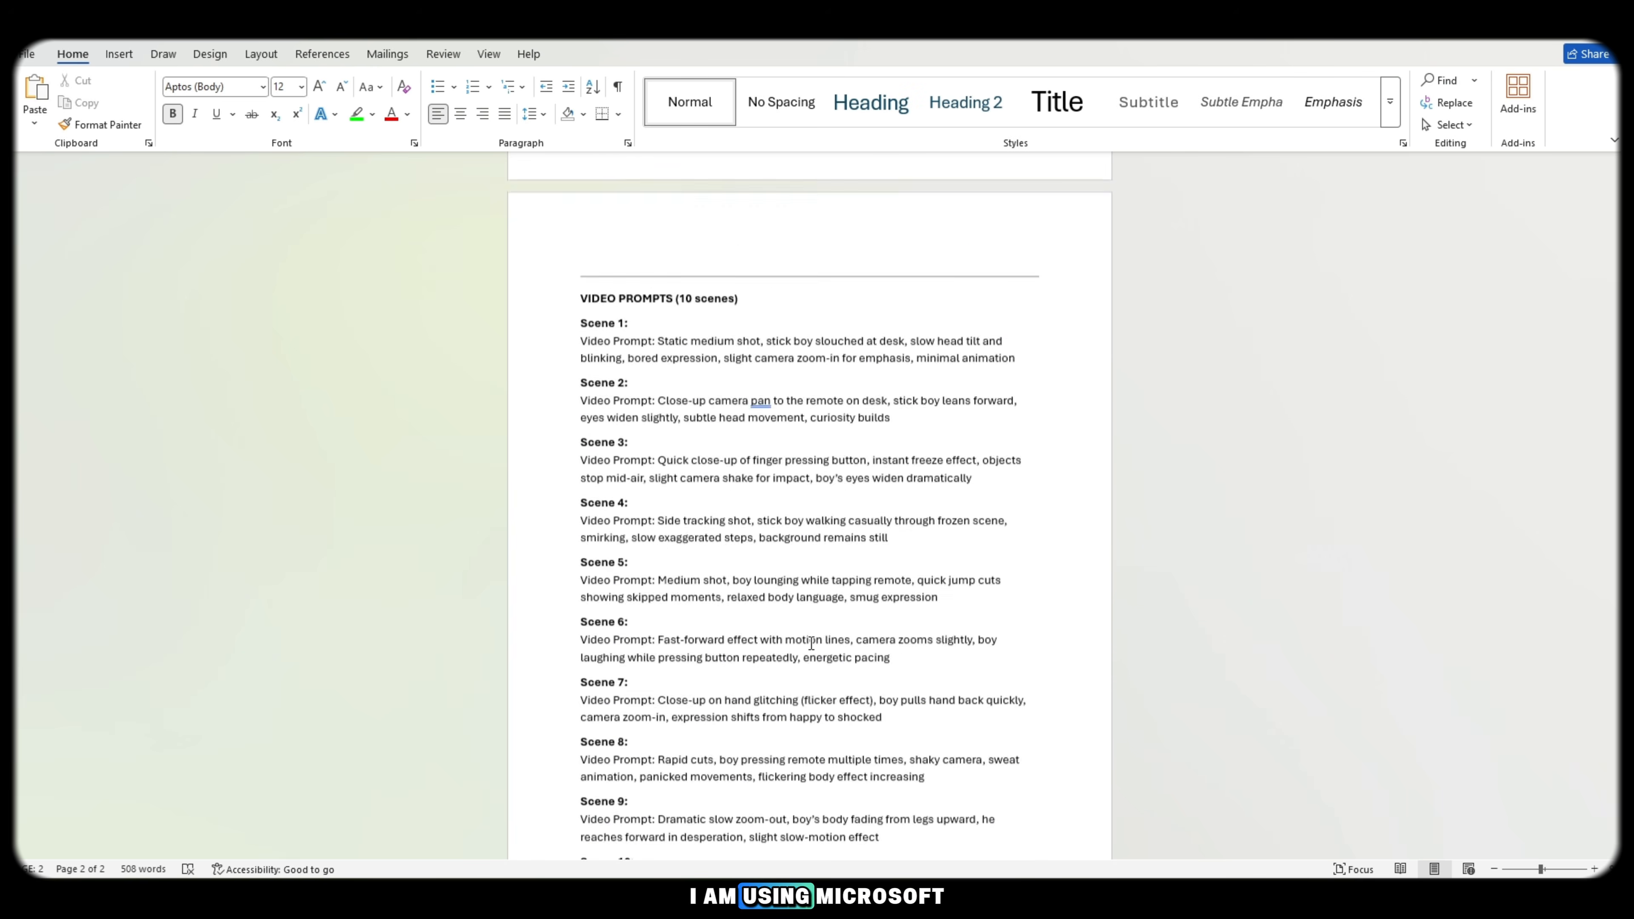
Step: In the Word document holding the generated prompts, color the IMAGE PROMPTS (10 scenes) heading red
scroll(856, 604, up, 10)
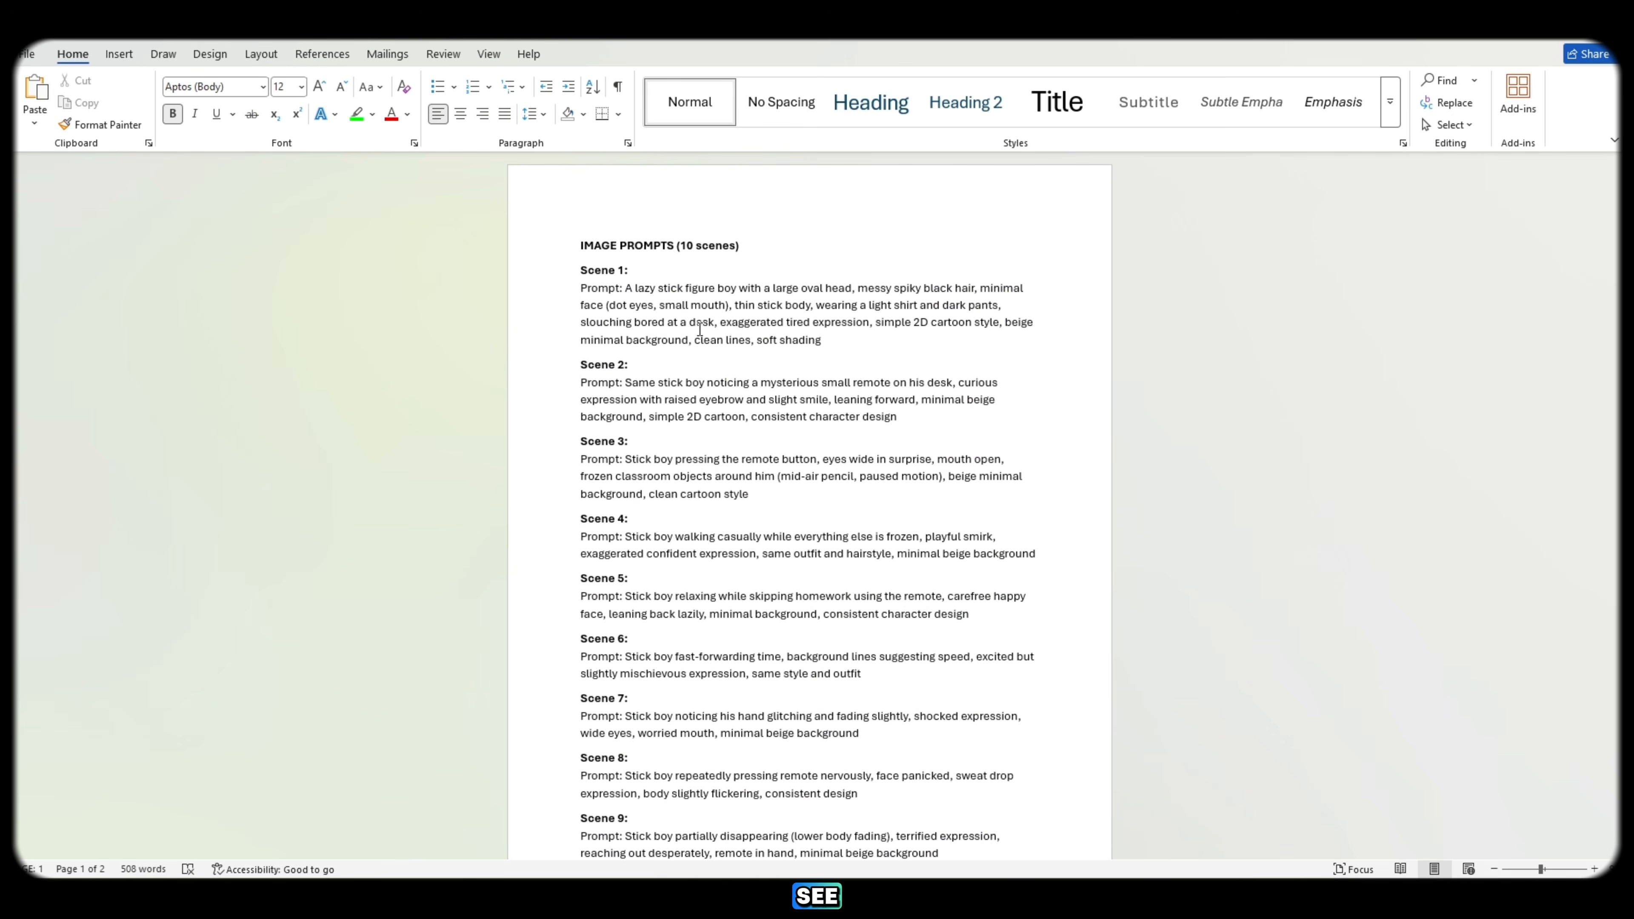
drag(582, 244, 758, 245)
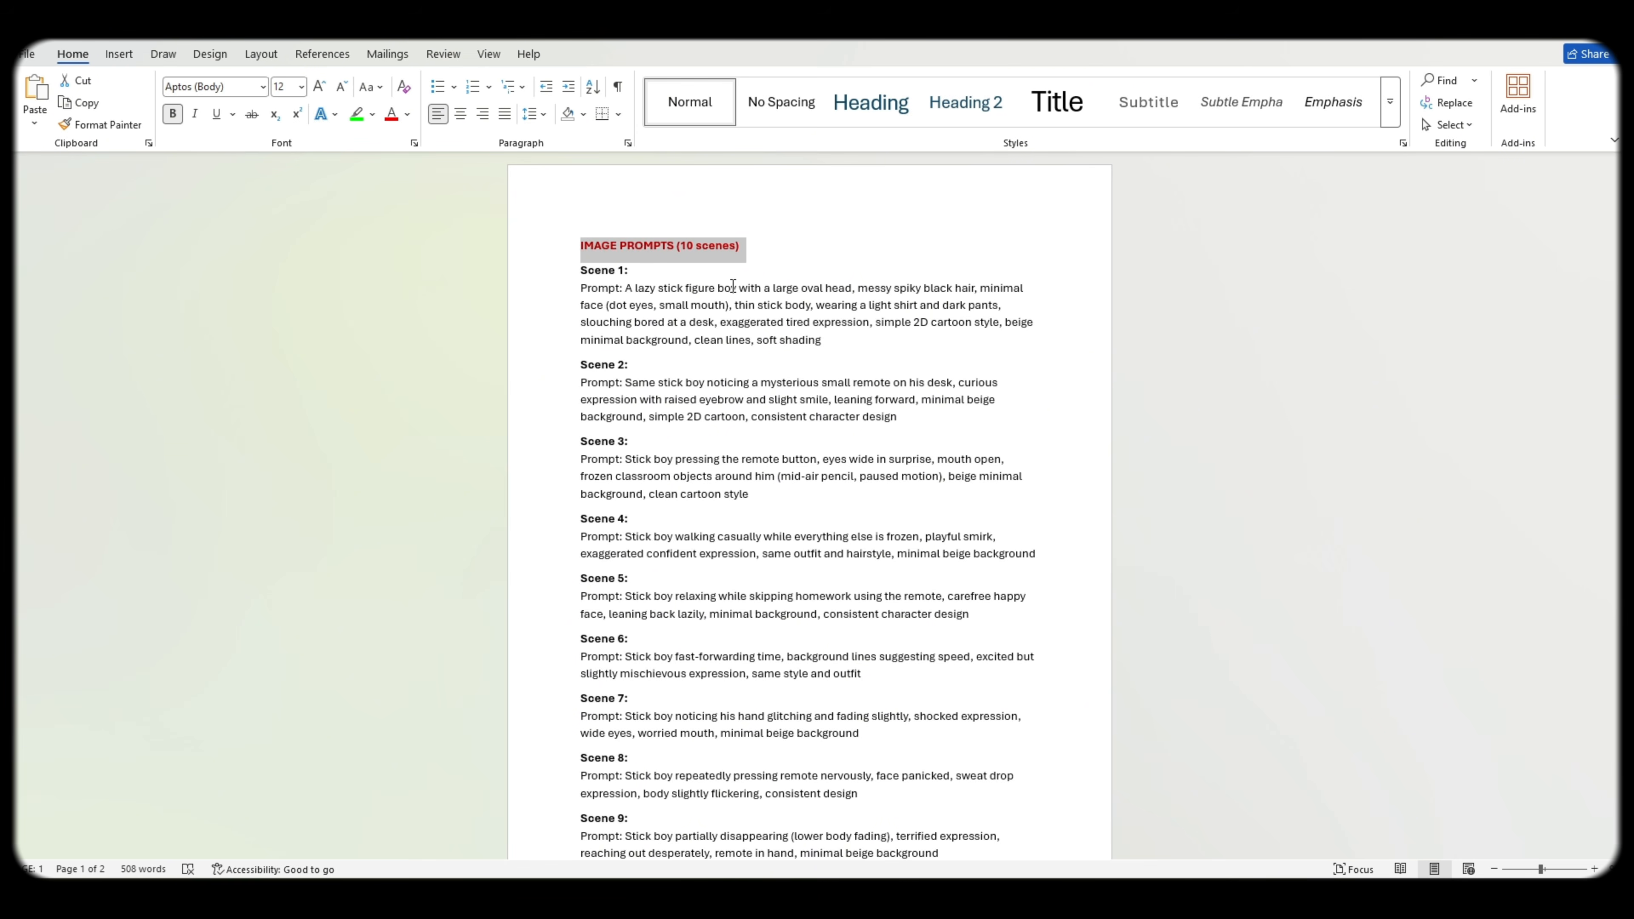
click(697, 419)
Step: Highlight the VIDEO PROMPTS (10 scenes) heading in yellow and return to the start of the document
scroll(706, 597, down, 6)
scroll(705, 597, down, 1)
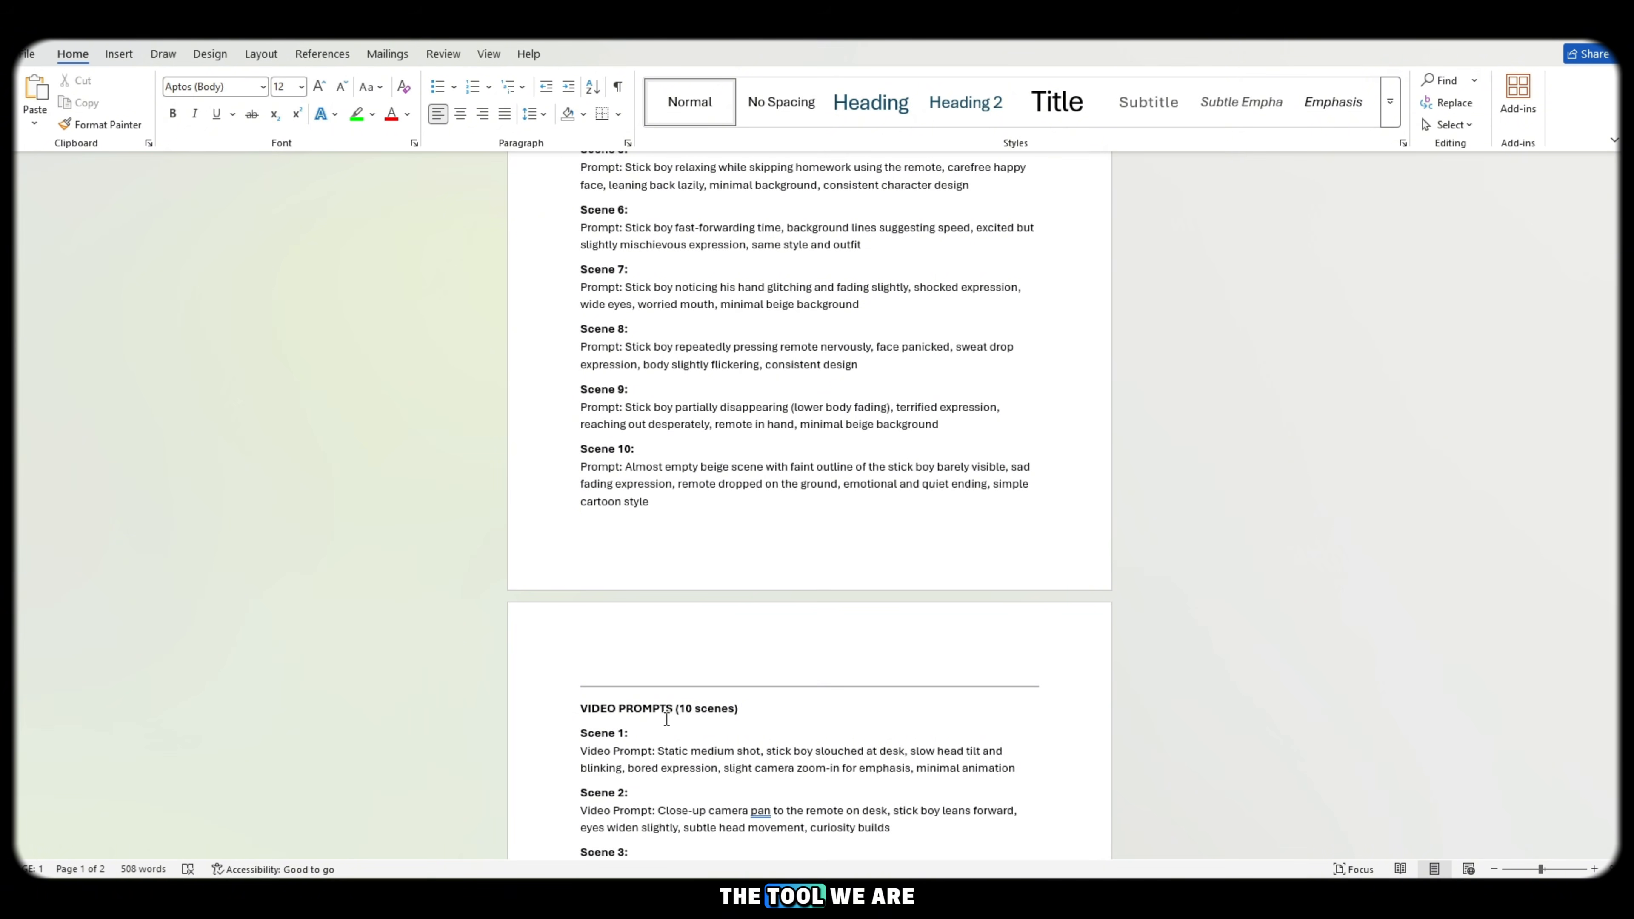
triple_click(673, 709)
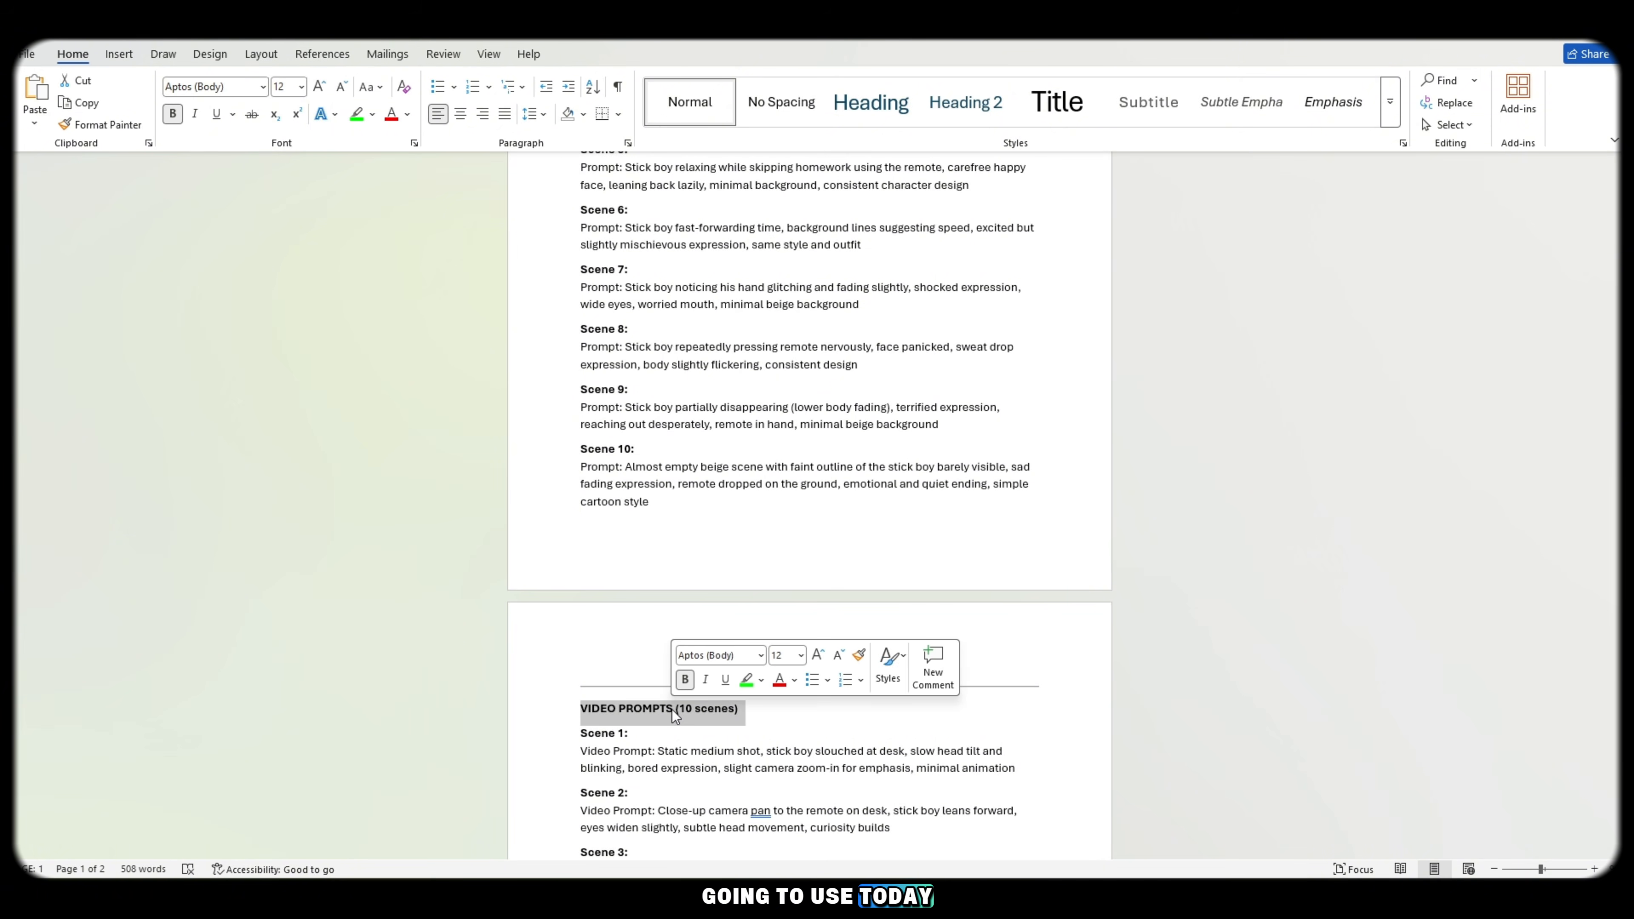
click(763, 684)
click(758, 745)
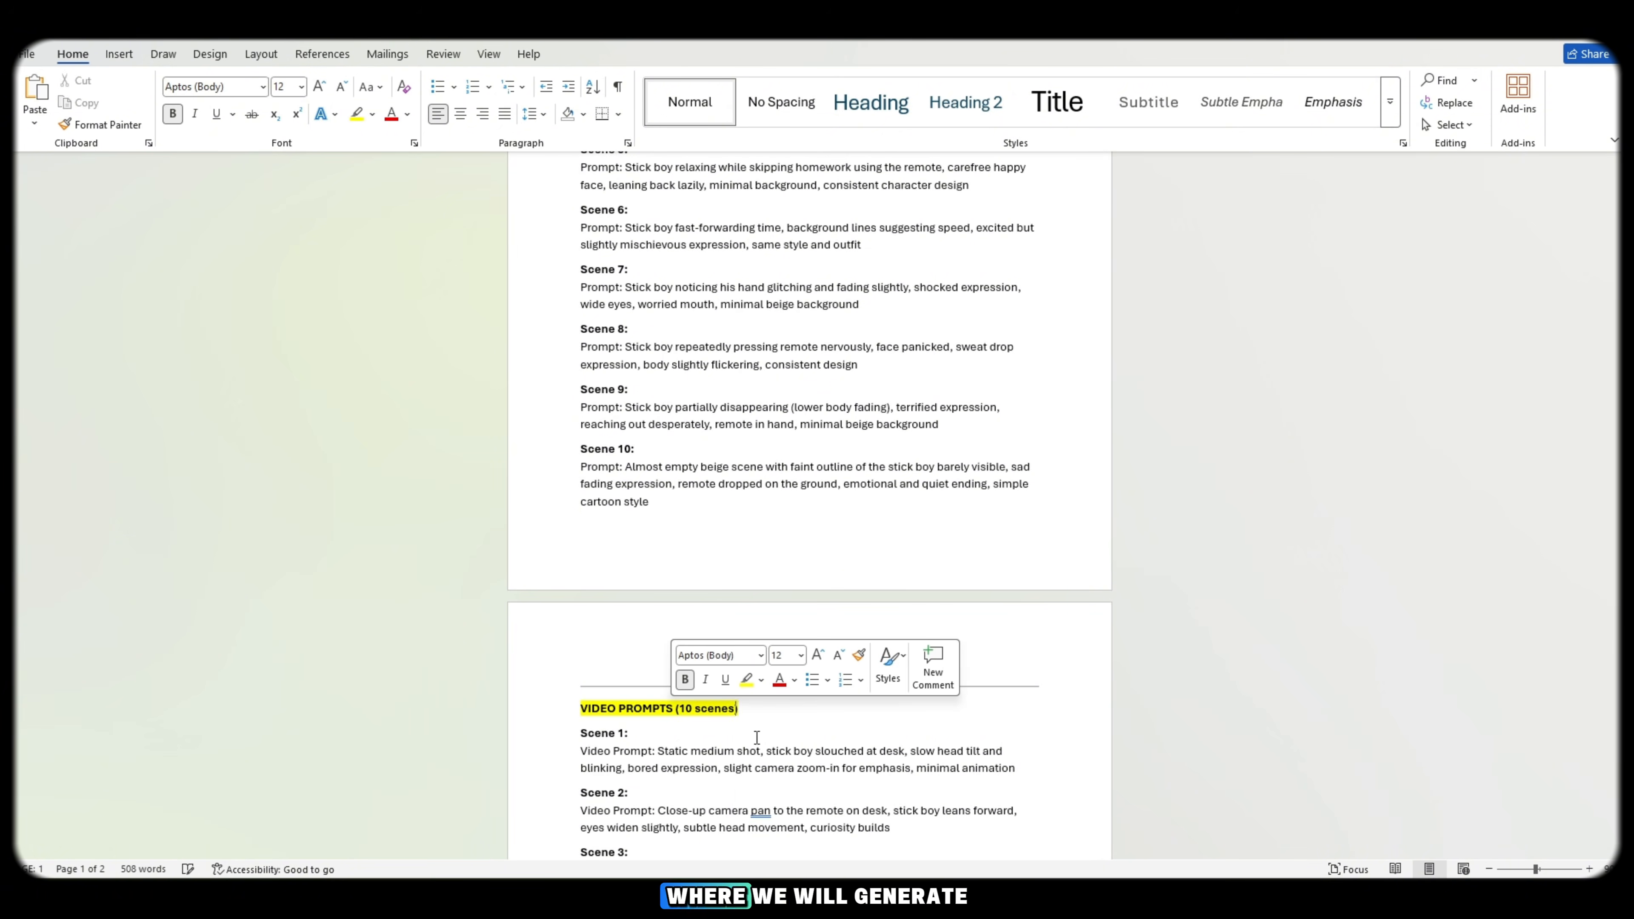
click(930, 732)
scroll(930, 732, up, 8)
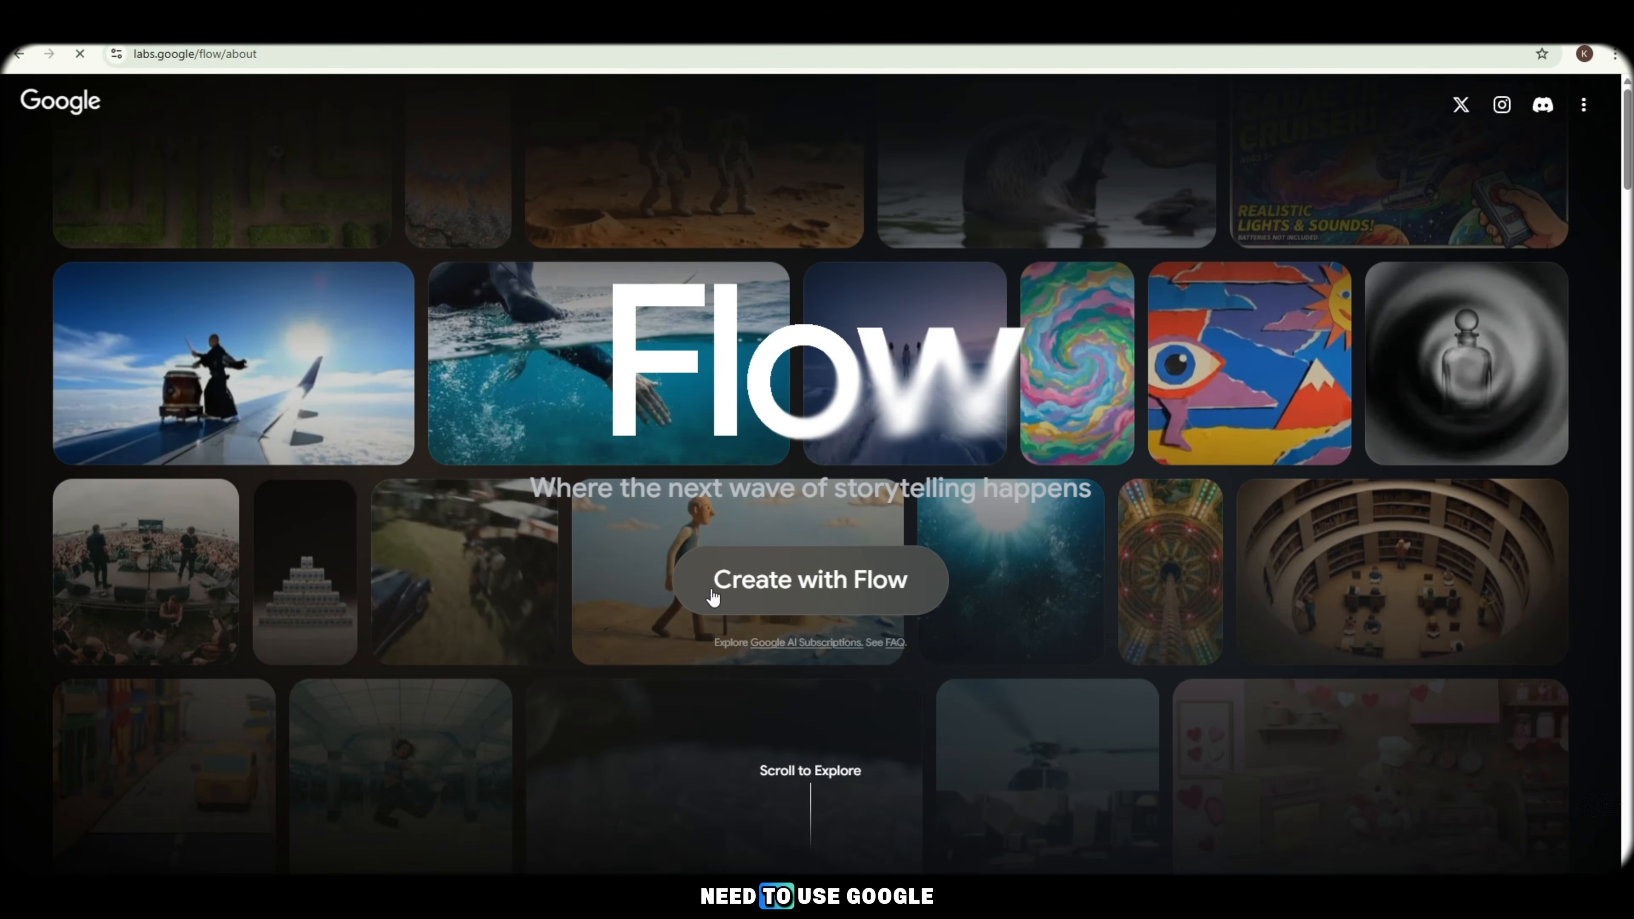
Step: Switch to Google Flow, enter the creation workspace and start a new project
click(735, 592)
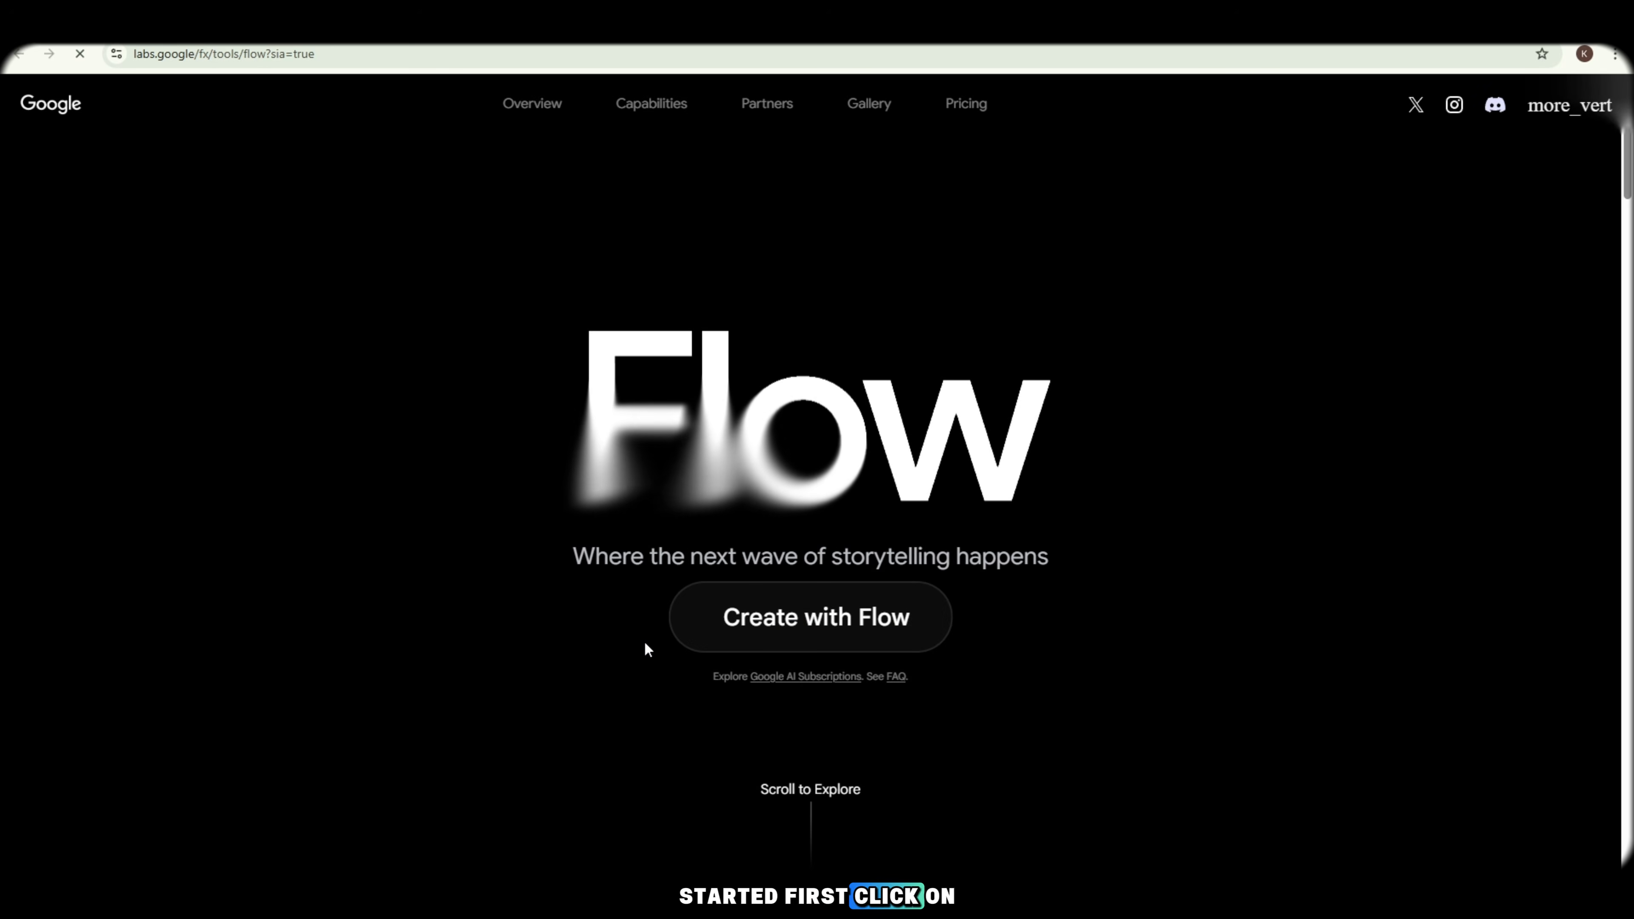
click(806, 647)
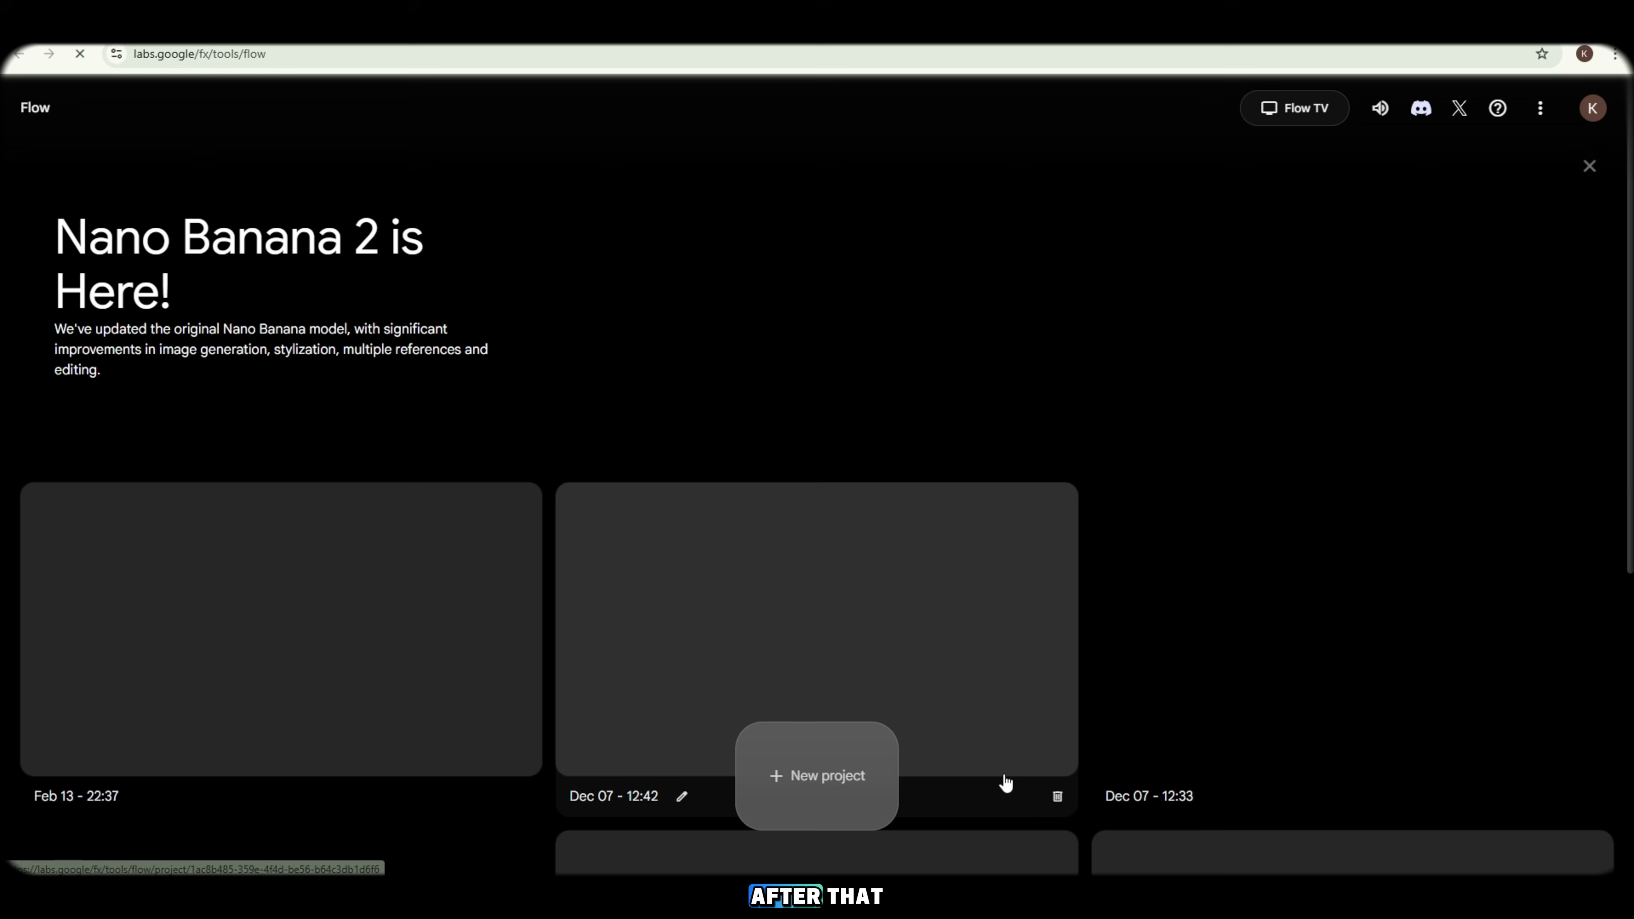
click(840, 787)
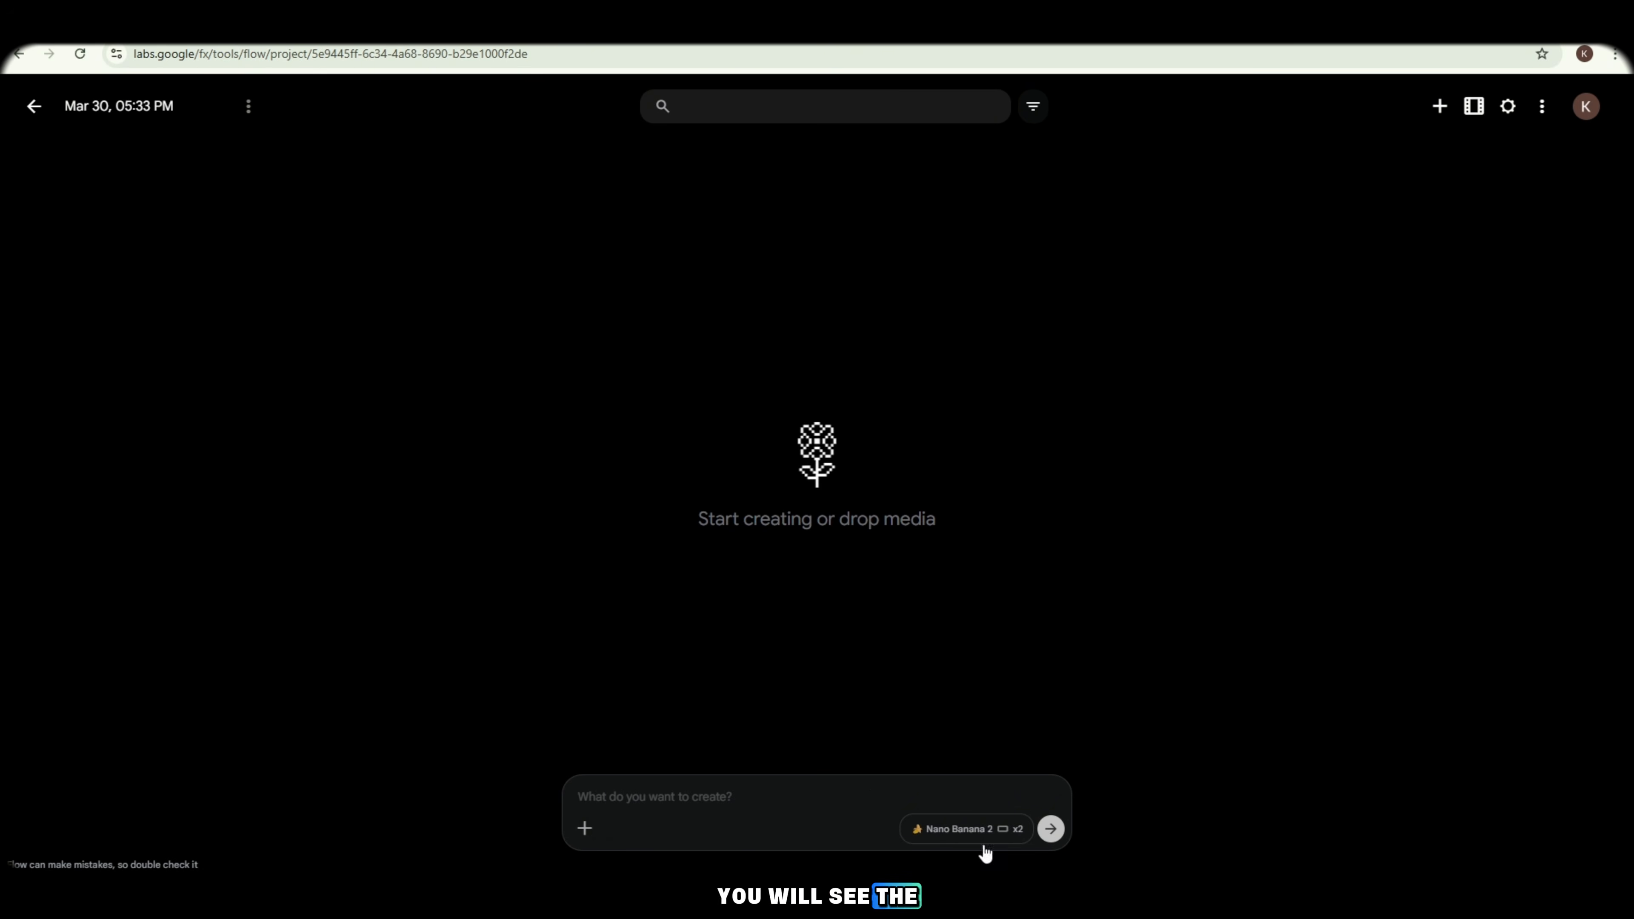
Step: Set the project's image generation to one output per prompt with the Nano Banana 2 model
click(353, 51)
click(453, 333)
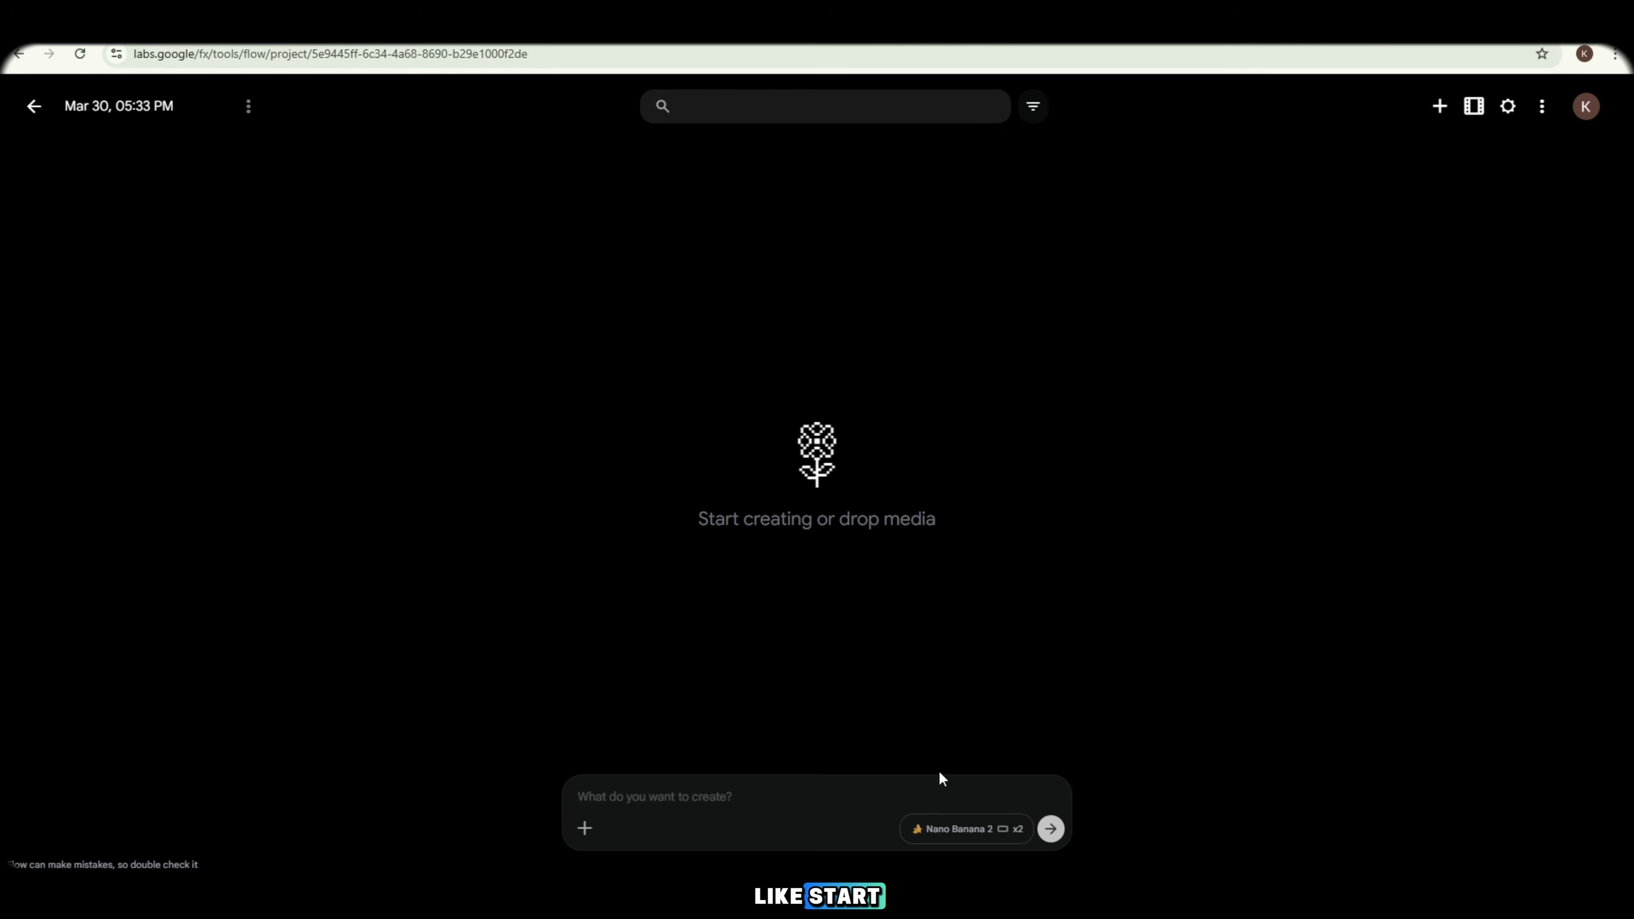
click(957, 829)
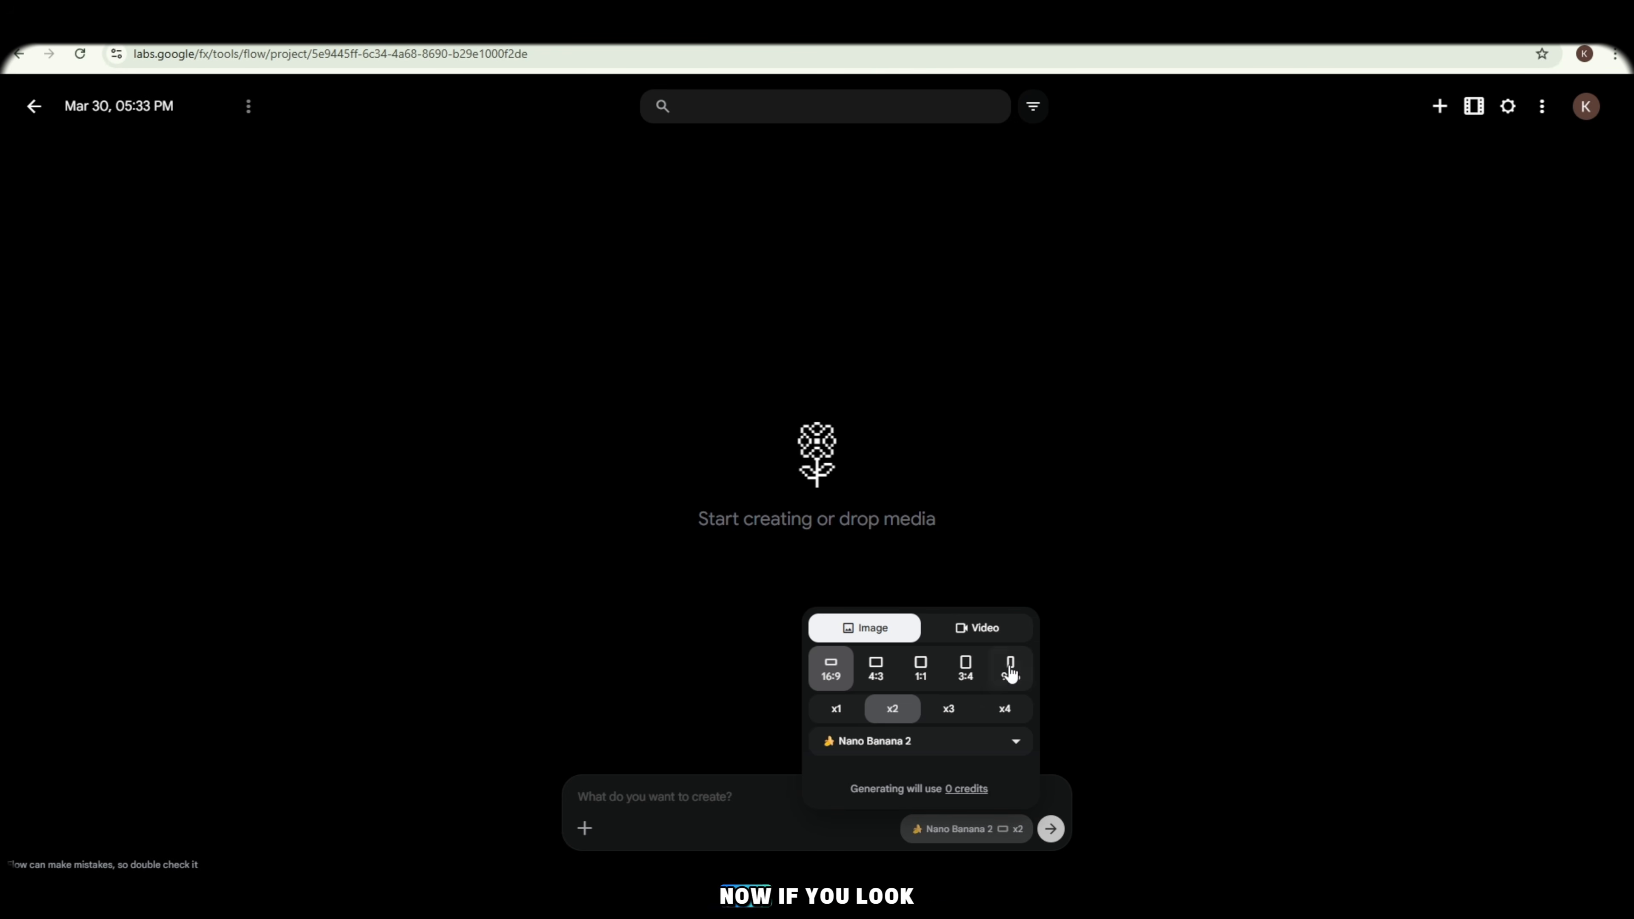
click(978, 629)
click(874, 630)
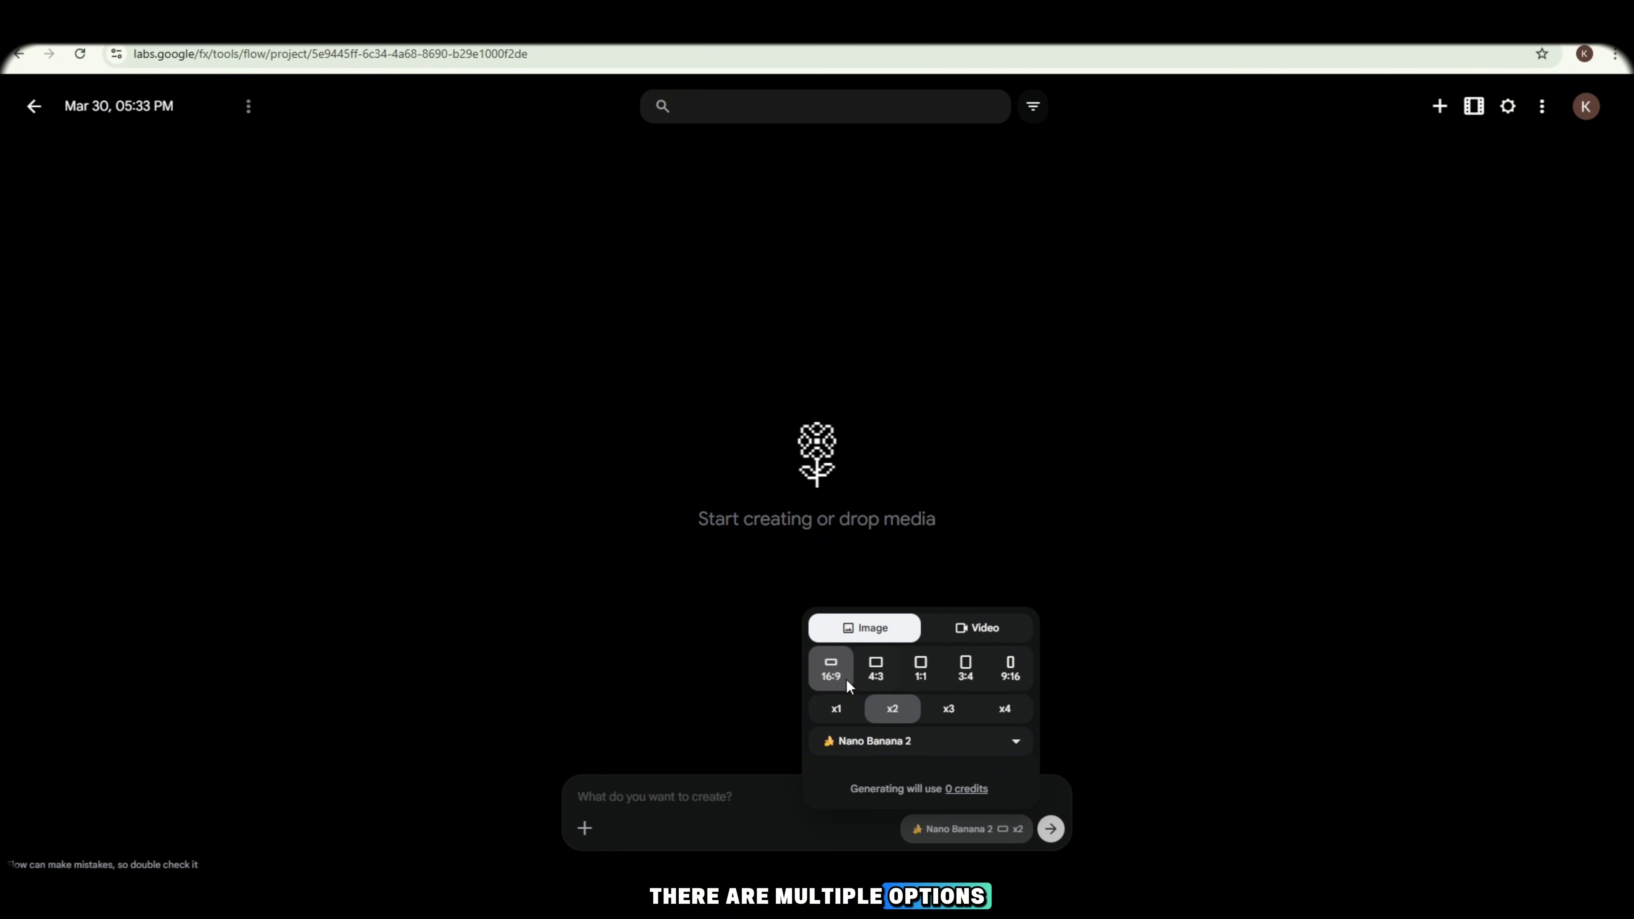
click(847, 706)
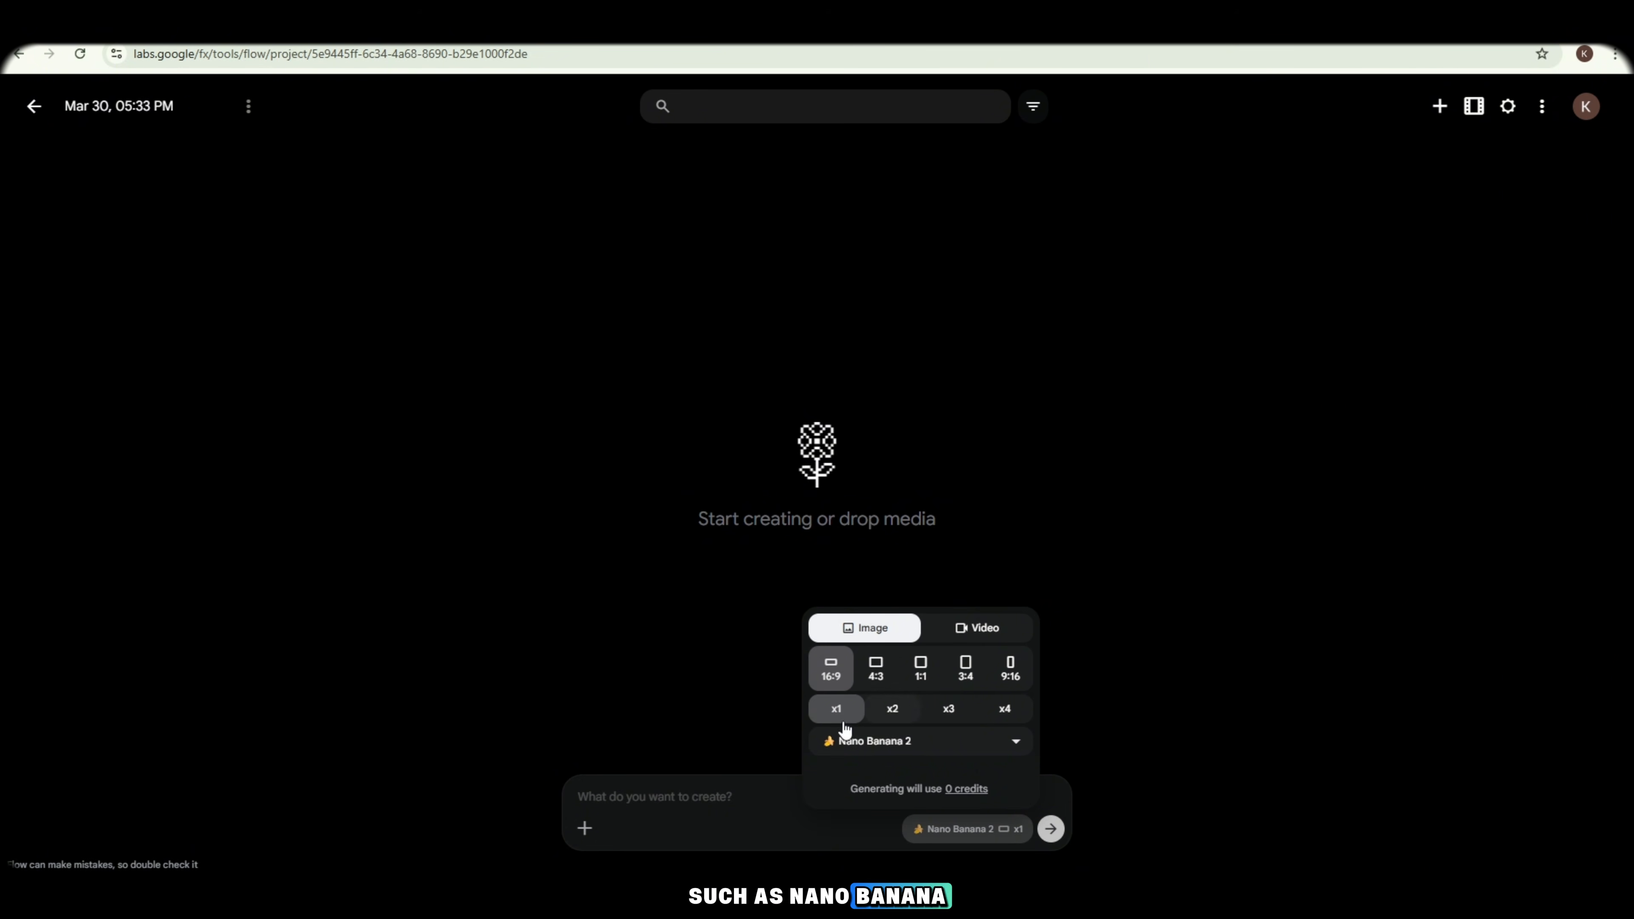
click(908, 744)
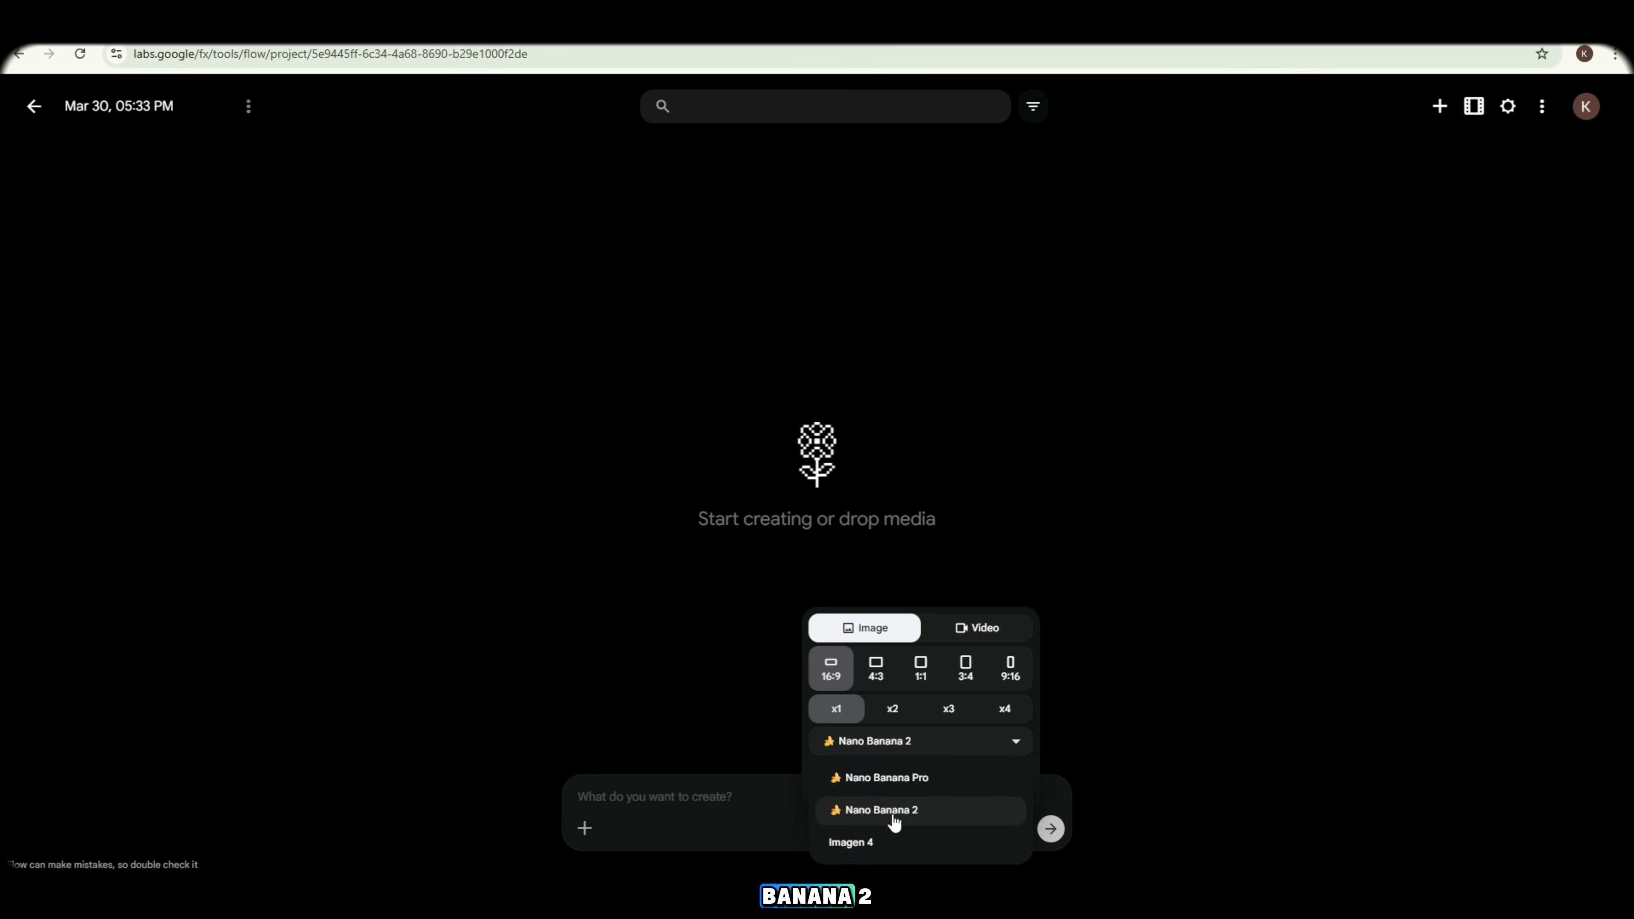
click(874, 811)
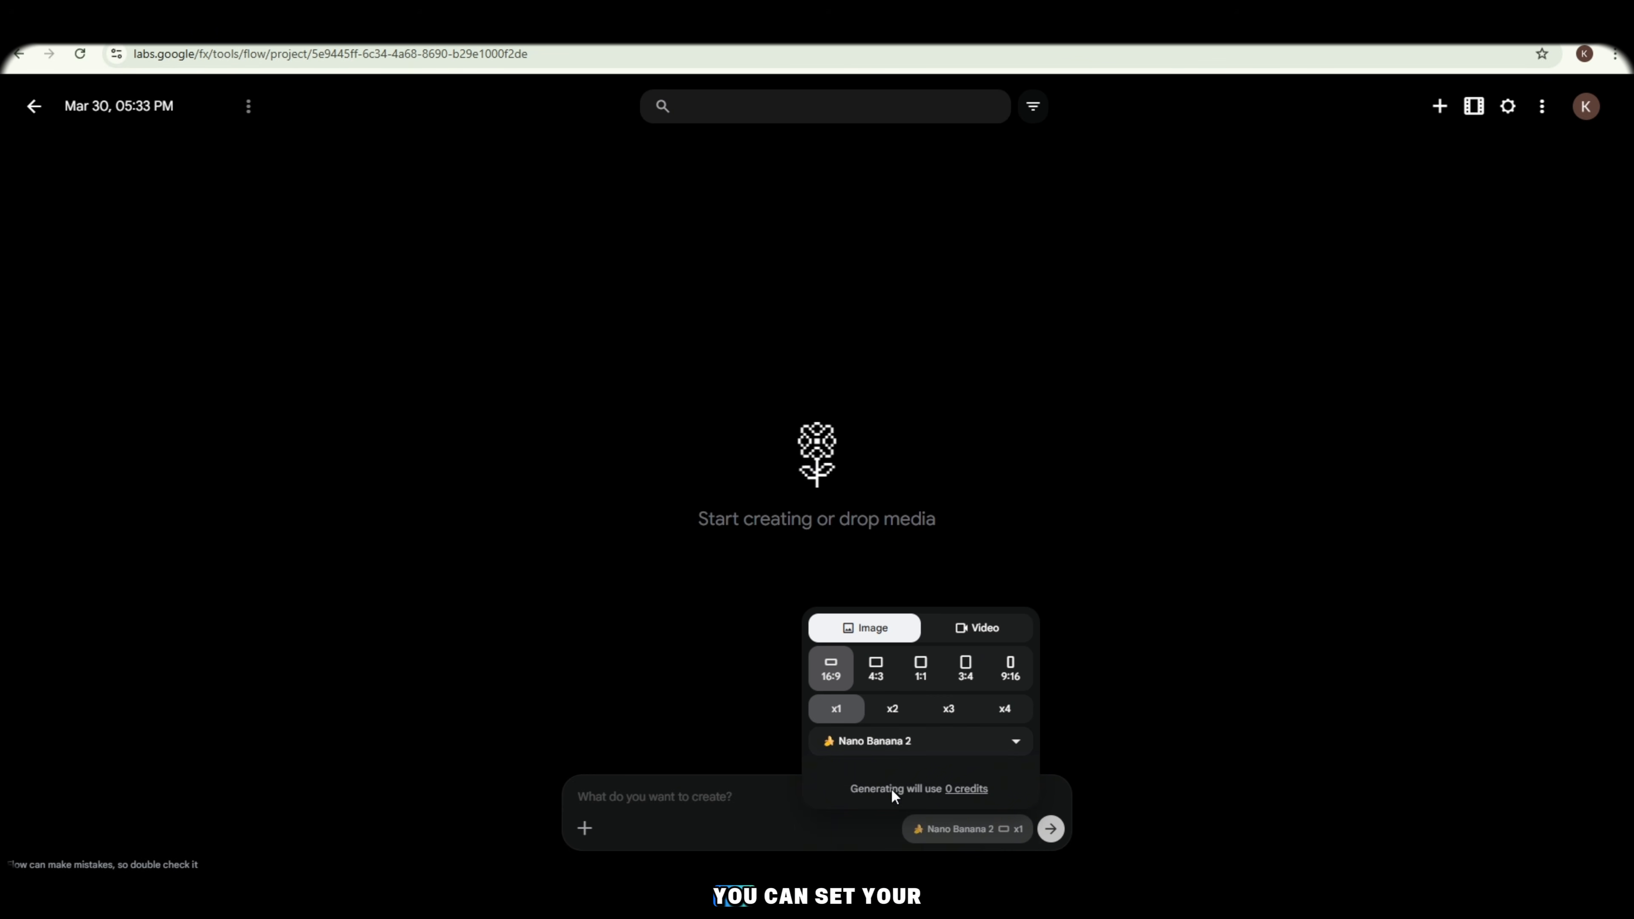
Step: Enter the full Scene 1 – Late Night Phone Addiction prompt and generate its image
click(734, 808)
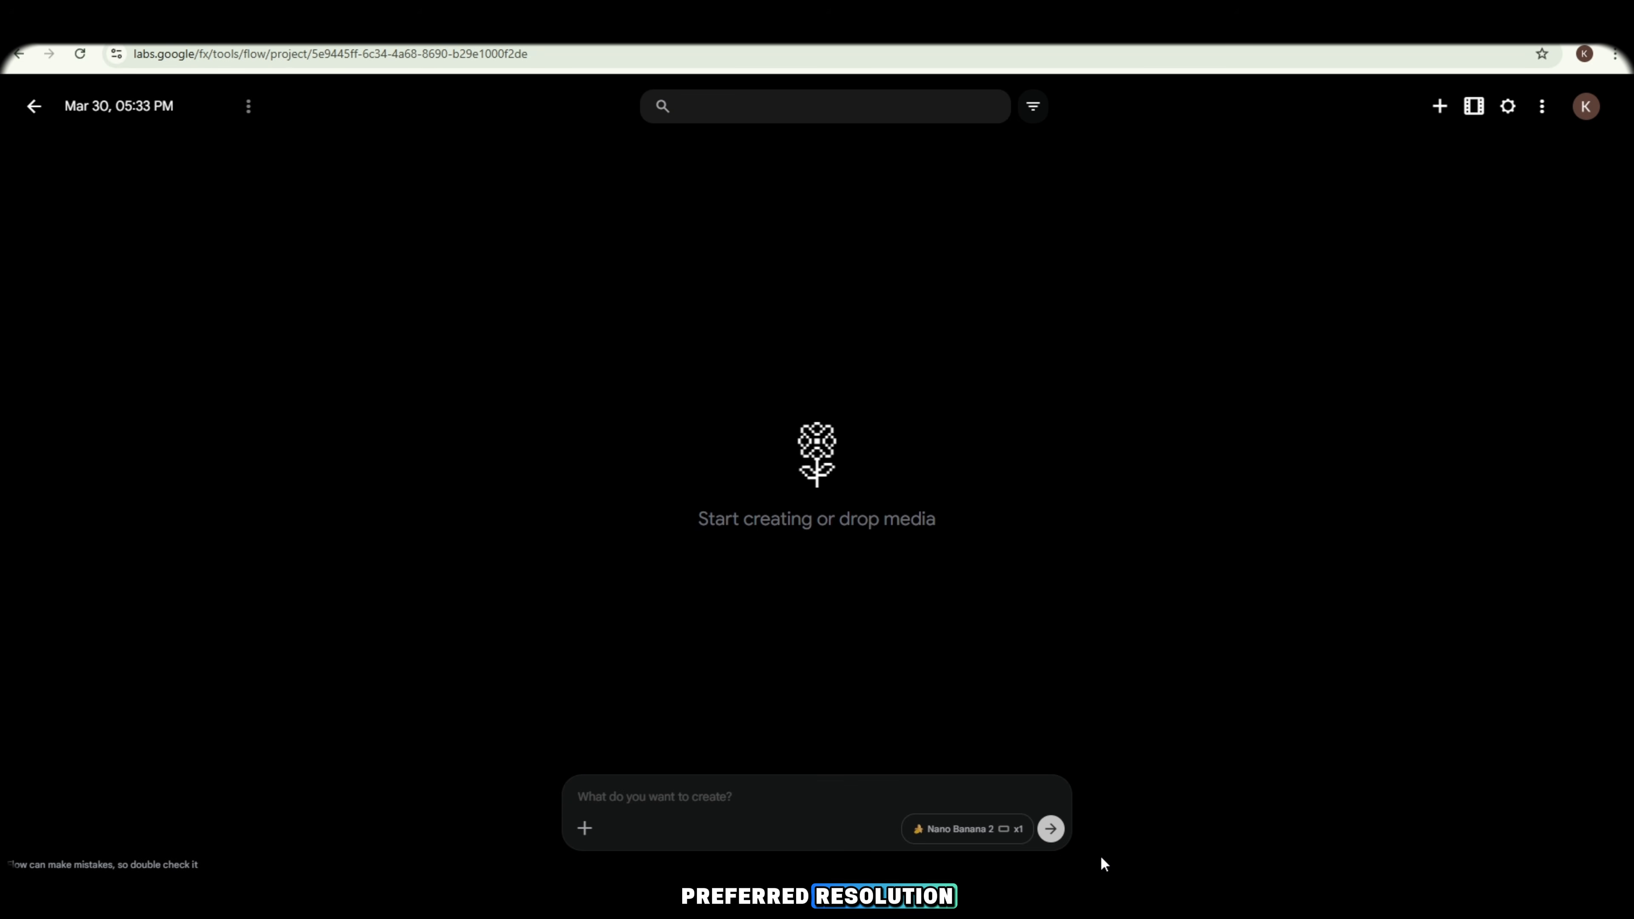
text(Scene 1 – Late Night Phone Addiction Prompt: A stick boy with a large oval head, messy spiky dark hair, big round eyes, tiny mouth, wearing a loose light brown hoodie, thin stick body, slightly slouched posture, lying on the floor at night while using a mobile phone, dark environment with phone light glowing on his face, tired eyes but still scrolling, messy lazy vibe, minimal beige background, soft shadow, clean 2D cartoon backbench style)
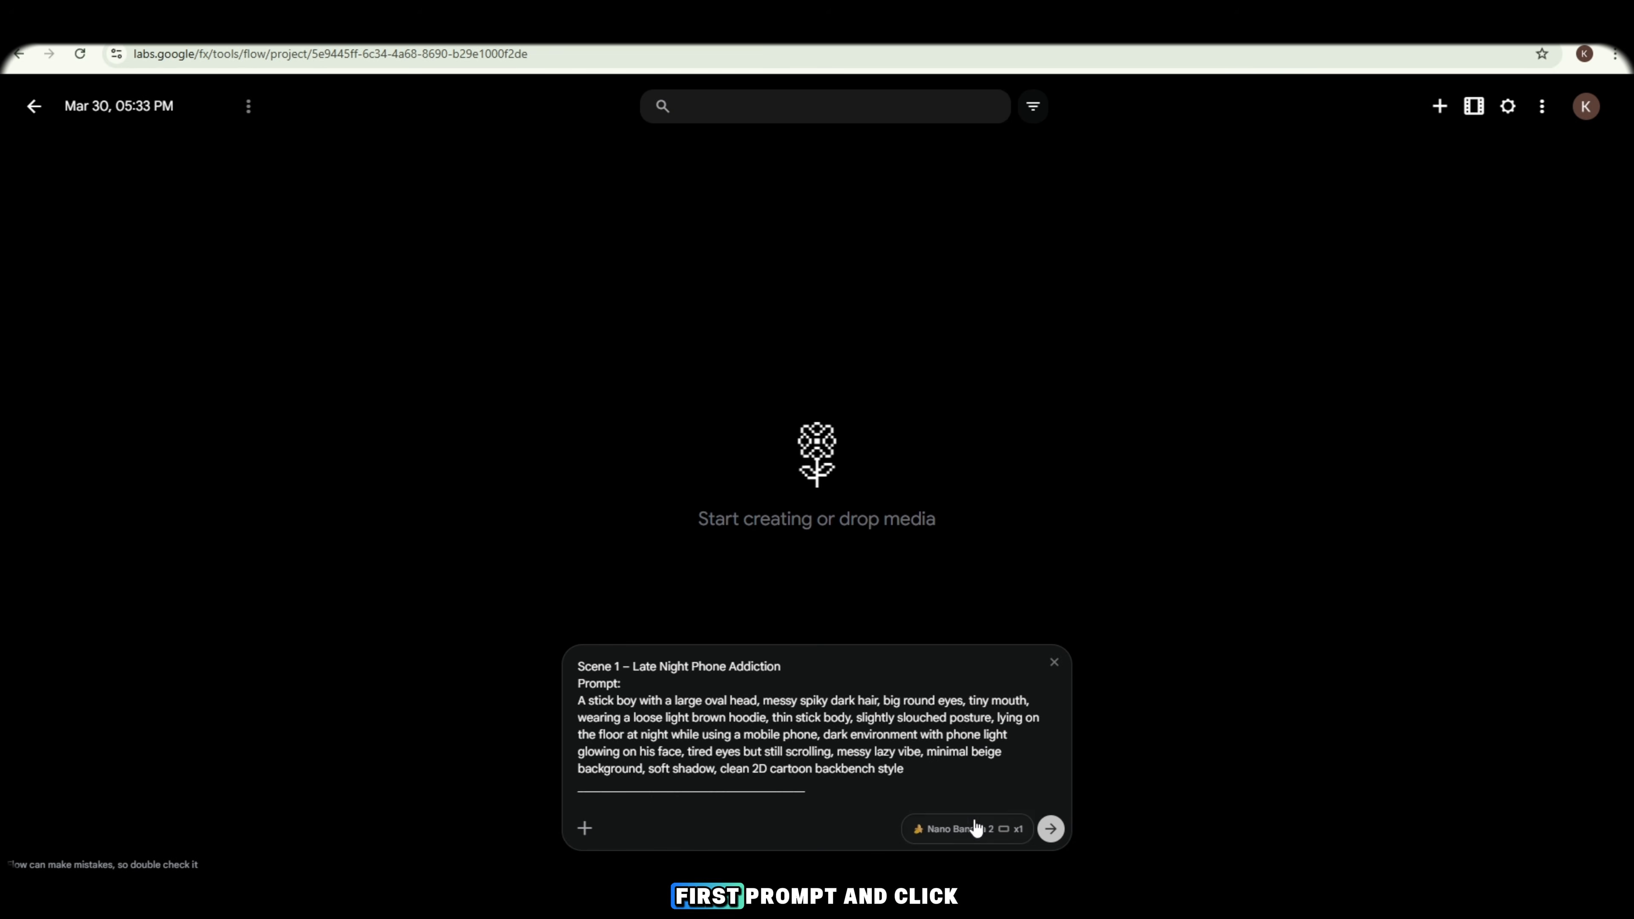
click(1051, 829)
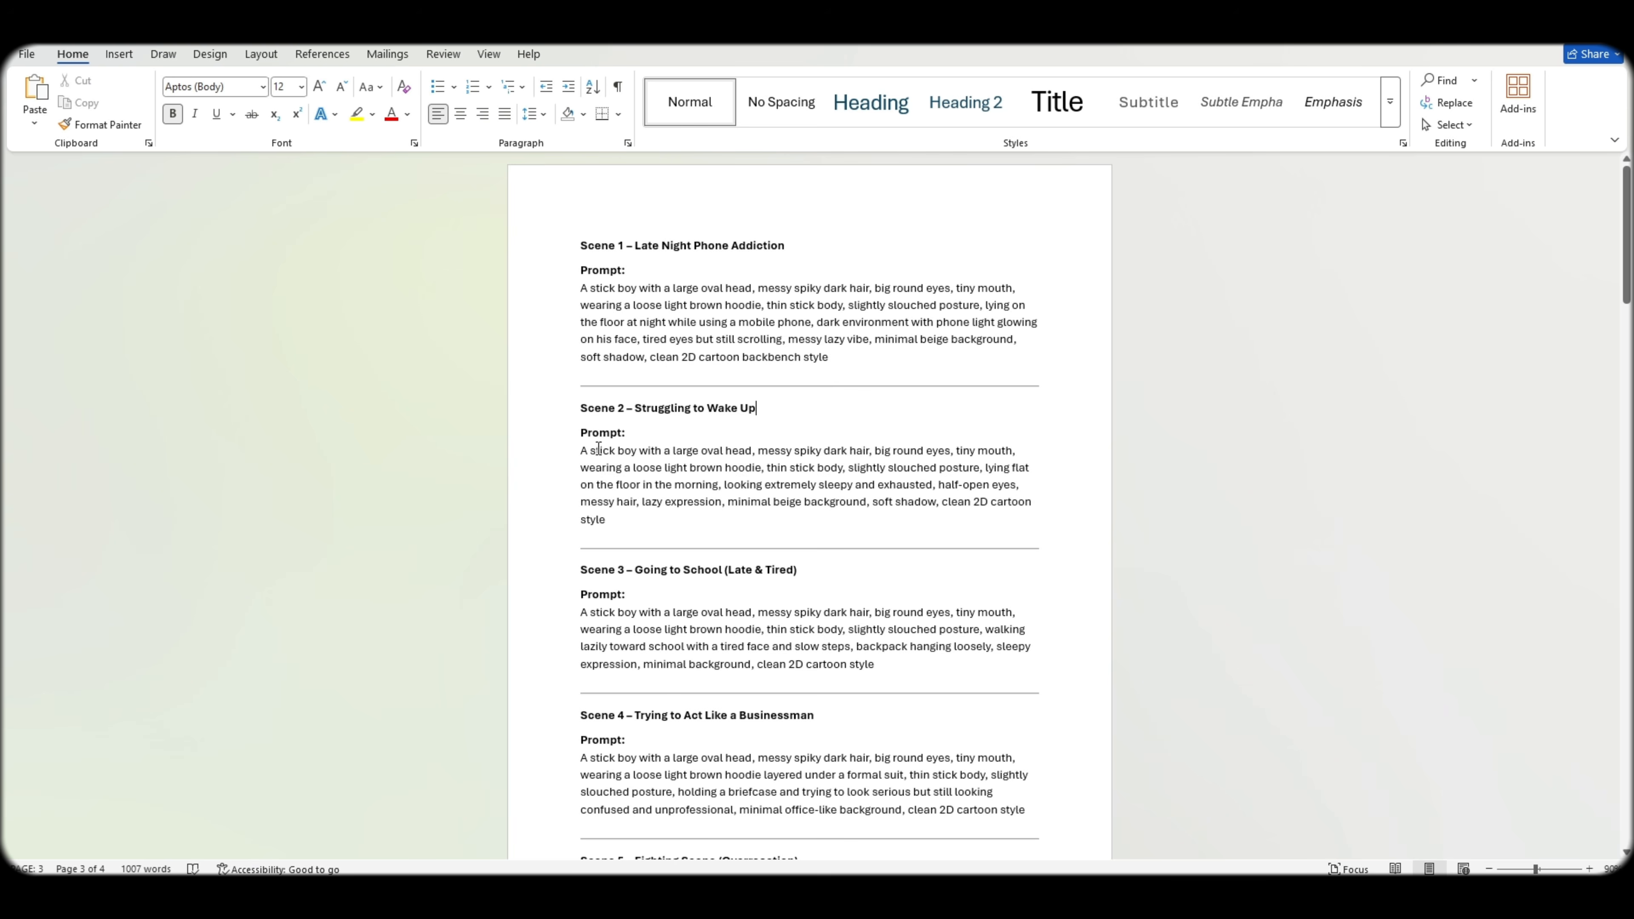
Step: Copy the Scene 2 – Struggling to Wake Up prompt from the Word document, generate its image in Google Flow and open the result
drag(580, 407, 704, 518)
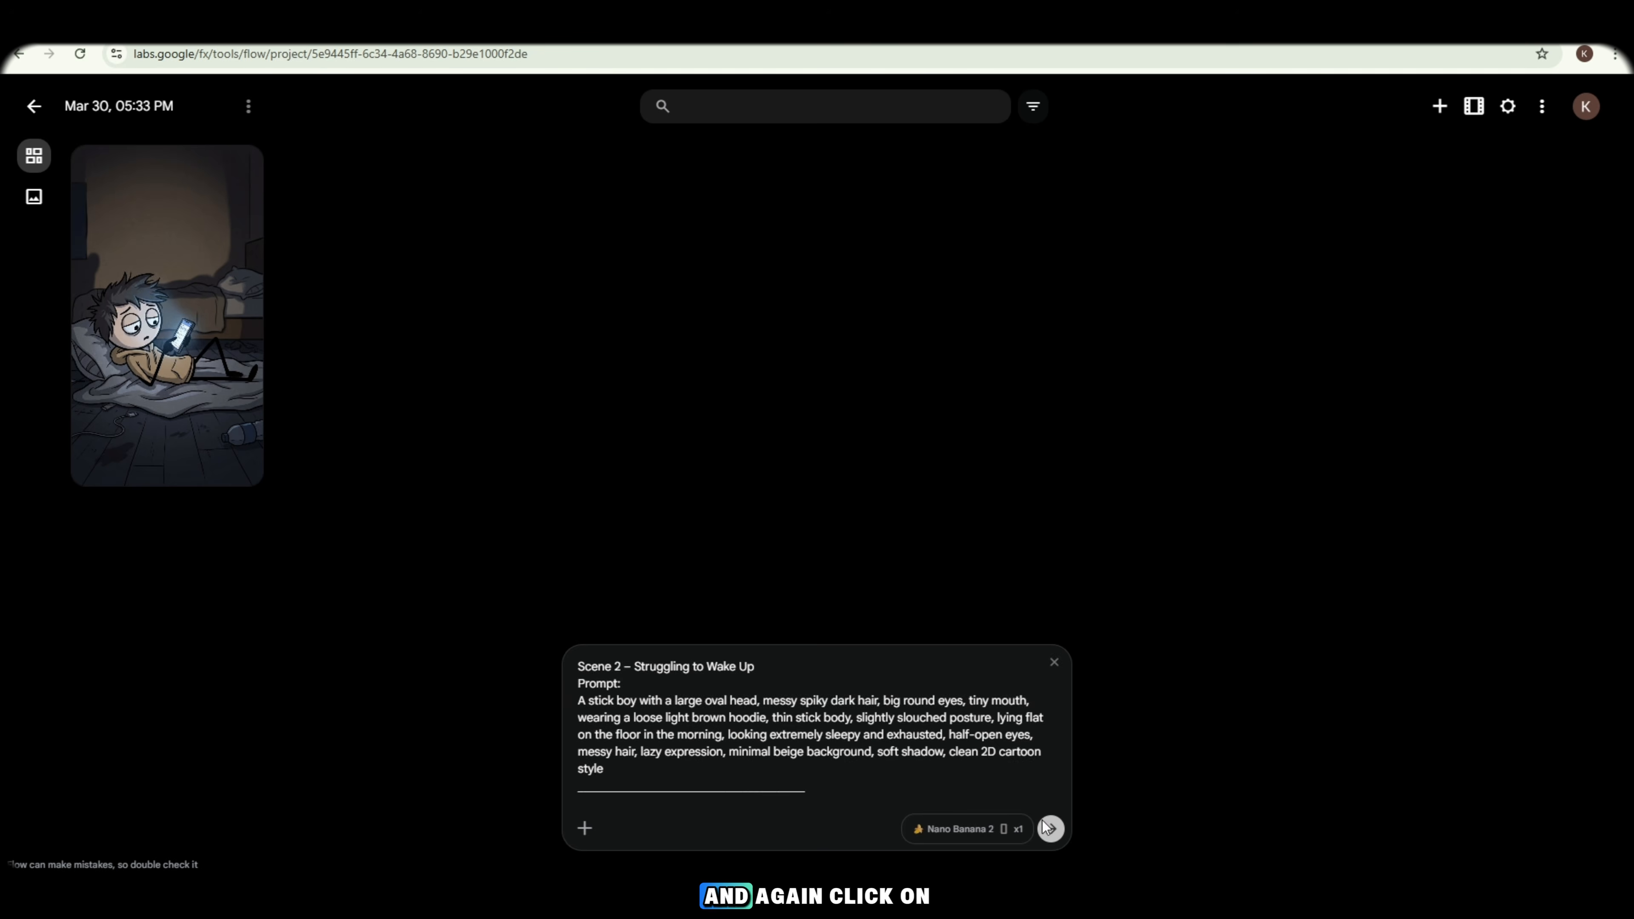
key(Return)
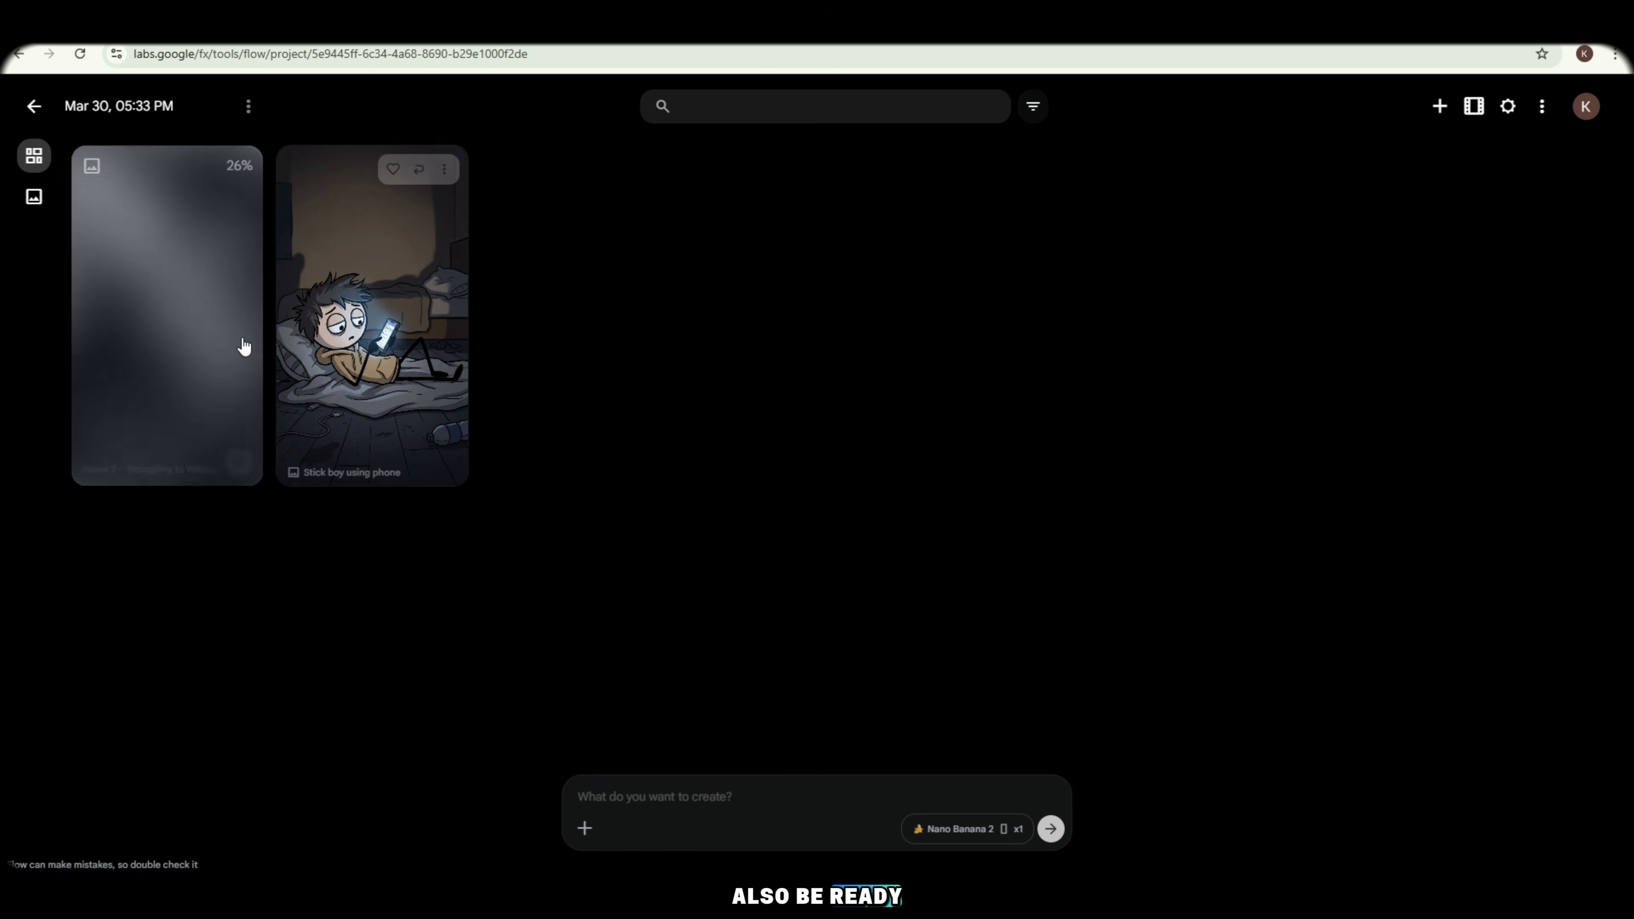
click(230, 260)
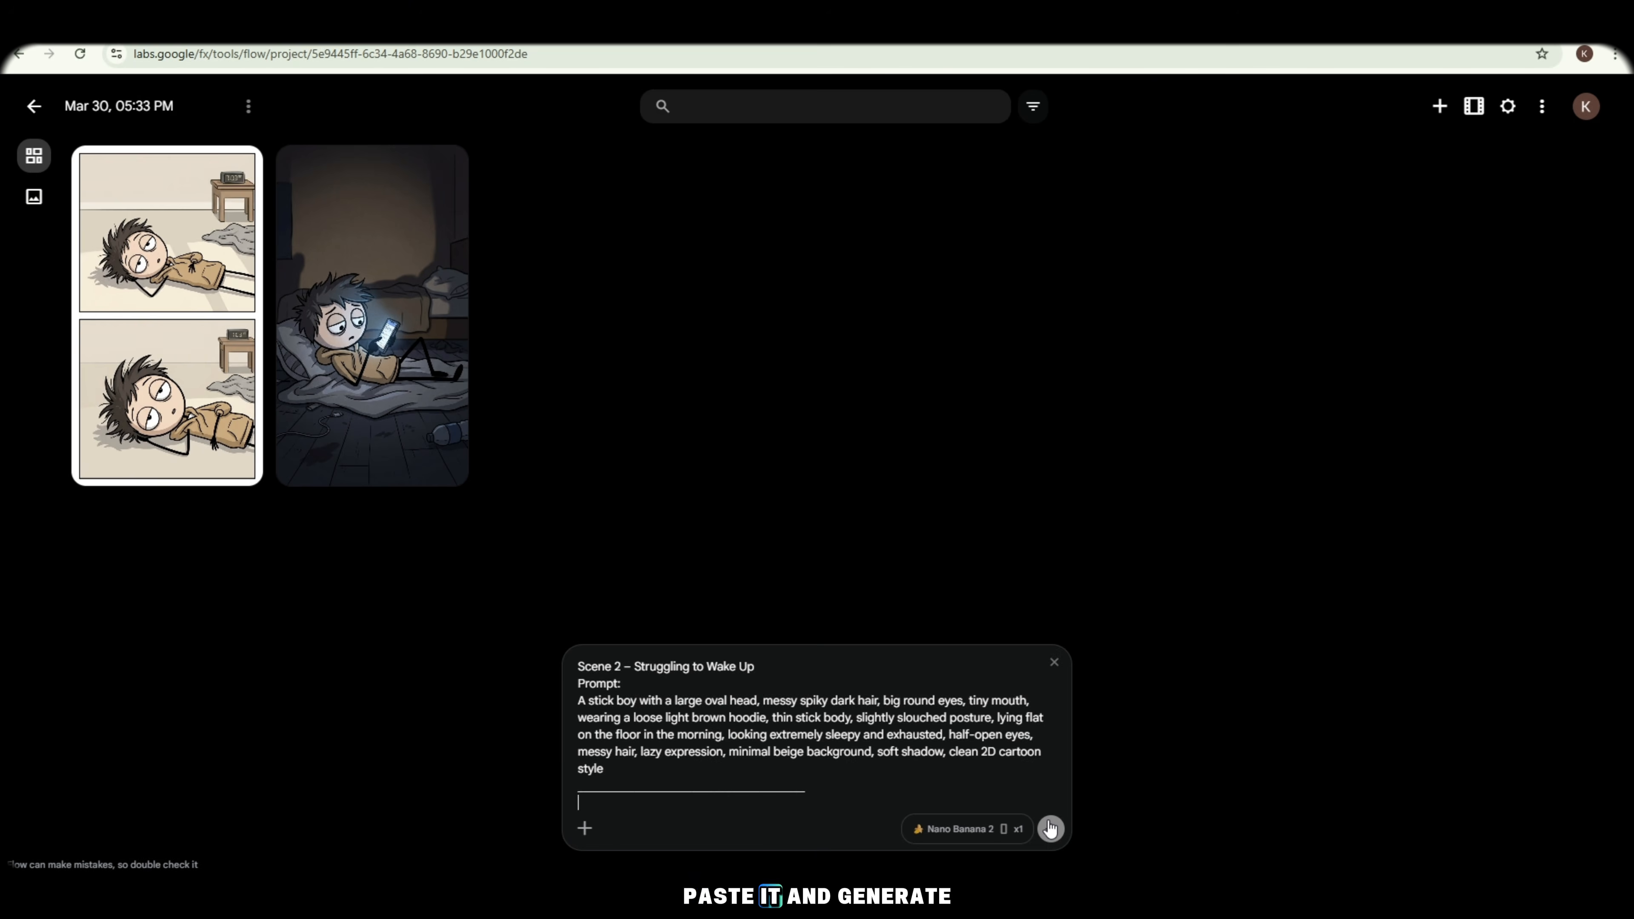
Step: Generate another Scene 2 image from the same prompt, view it at full size and return to the project
key(Return)
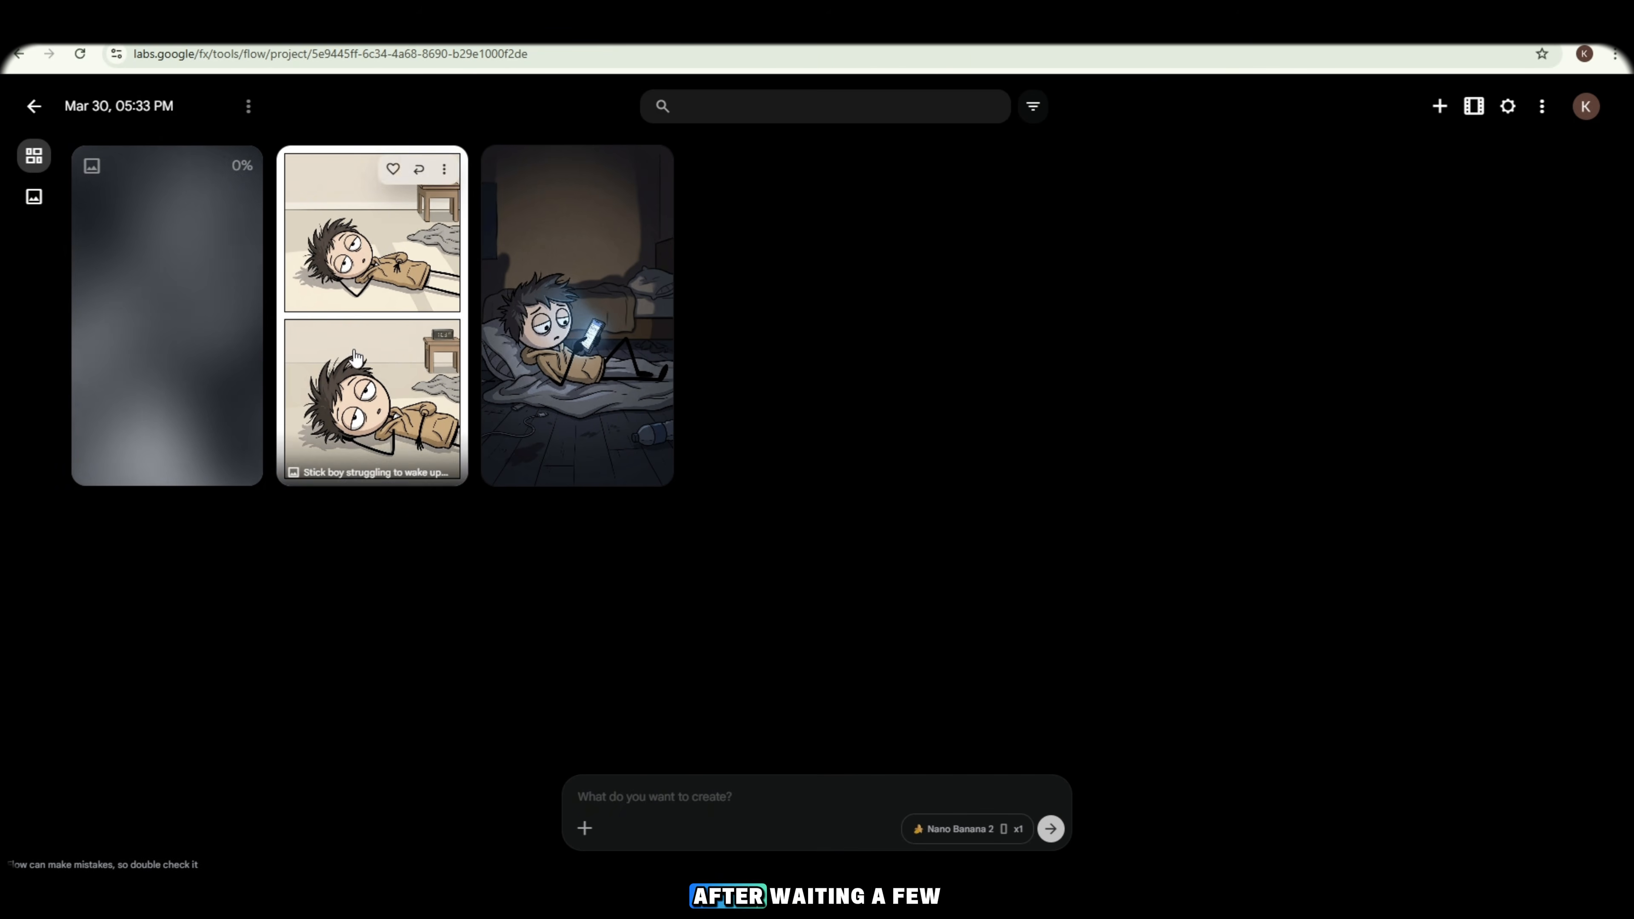
click(367, 304)
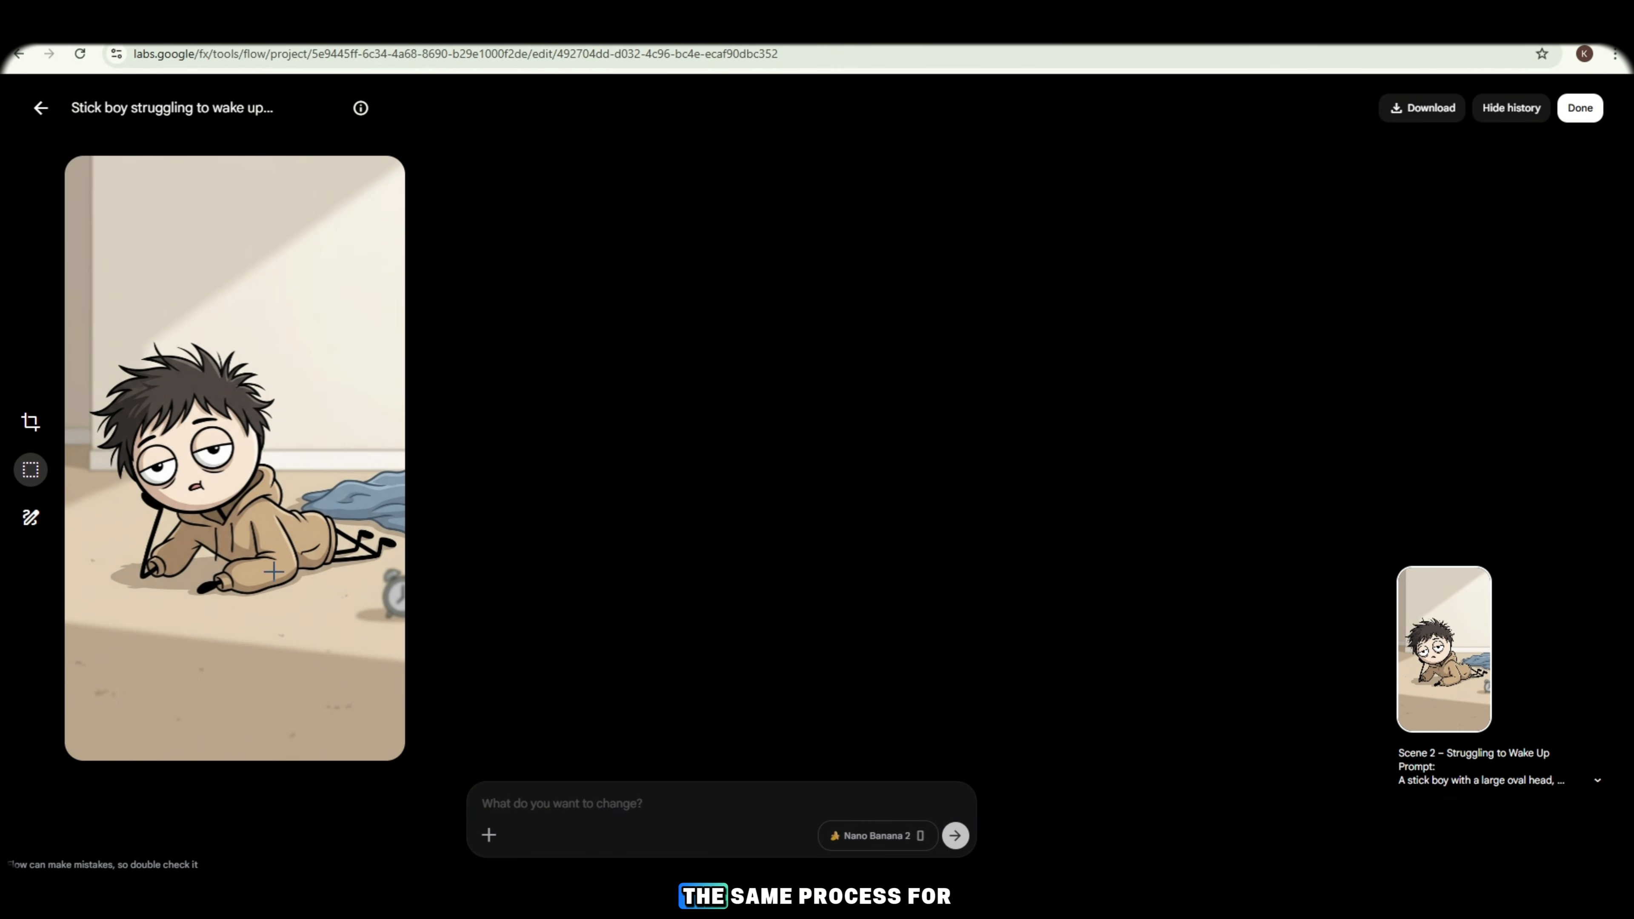
click(34, 114)
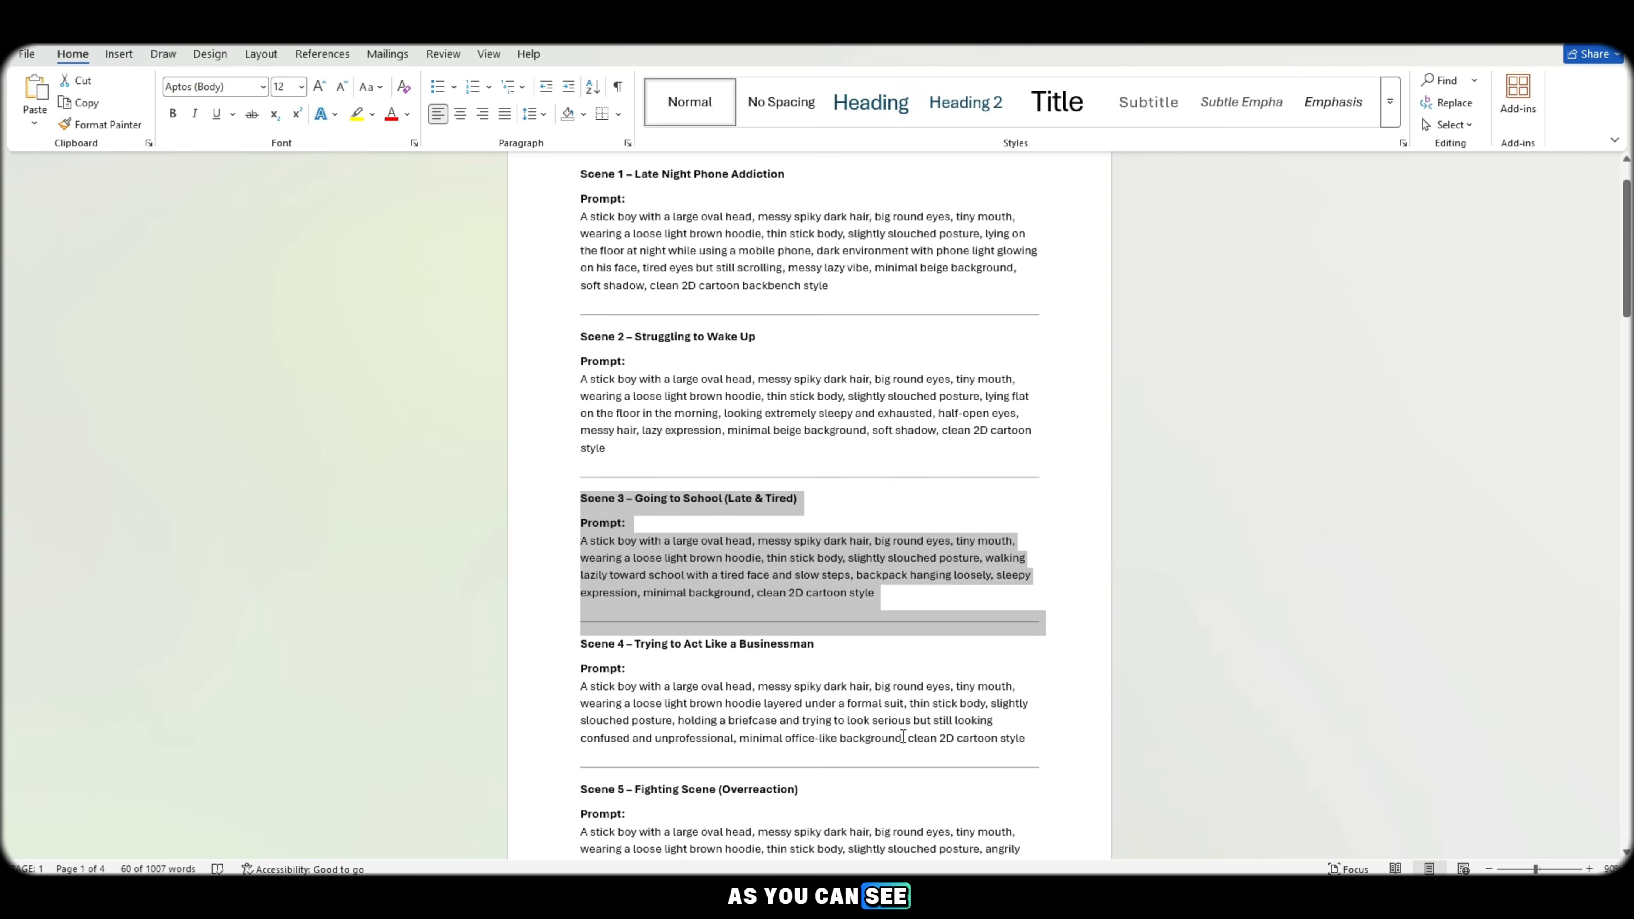
Step: Copy the Scene 4 – Trying to Act Like a Businessman prompt from Word, generate its image in Google Flow and view the result
scroll(811, 515, down, 2)
drag(581, 536, 1042, 670)
key(ctrl+c)
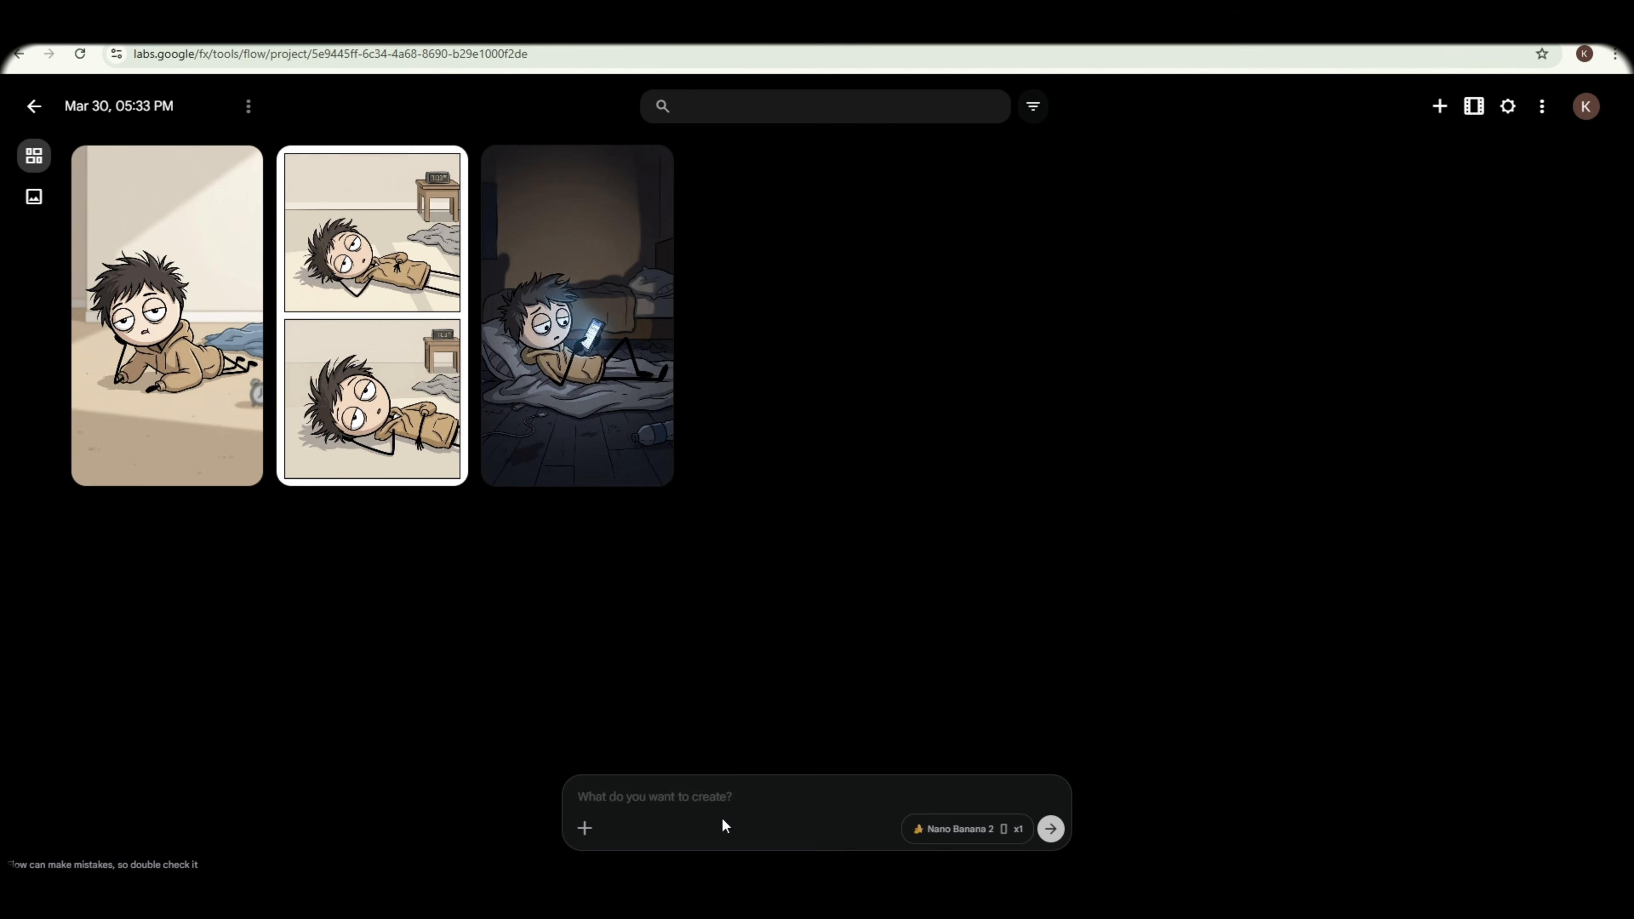
click(720, 798)
key(ctrl+v)
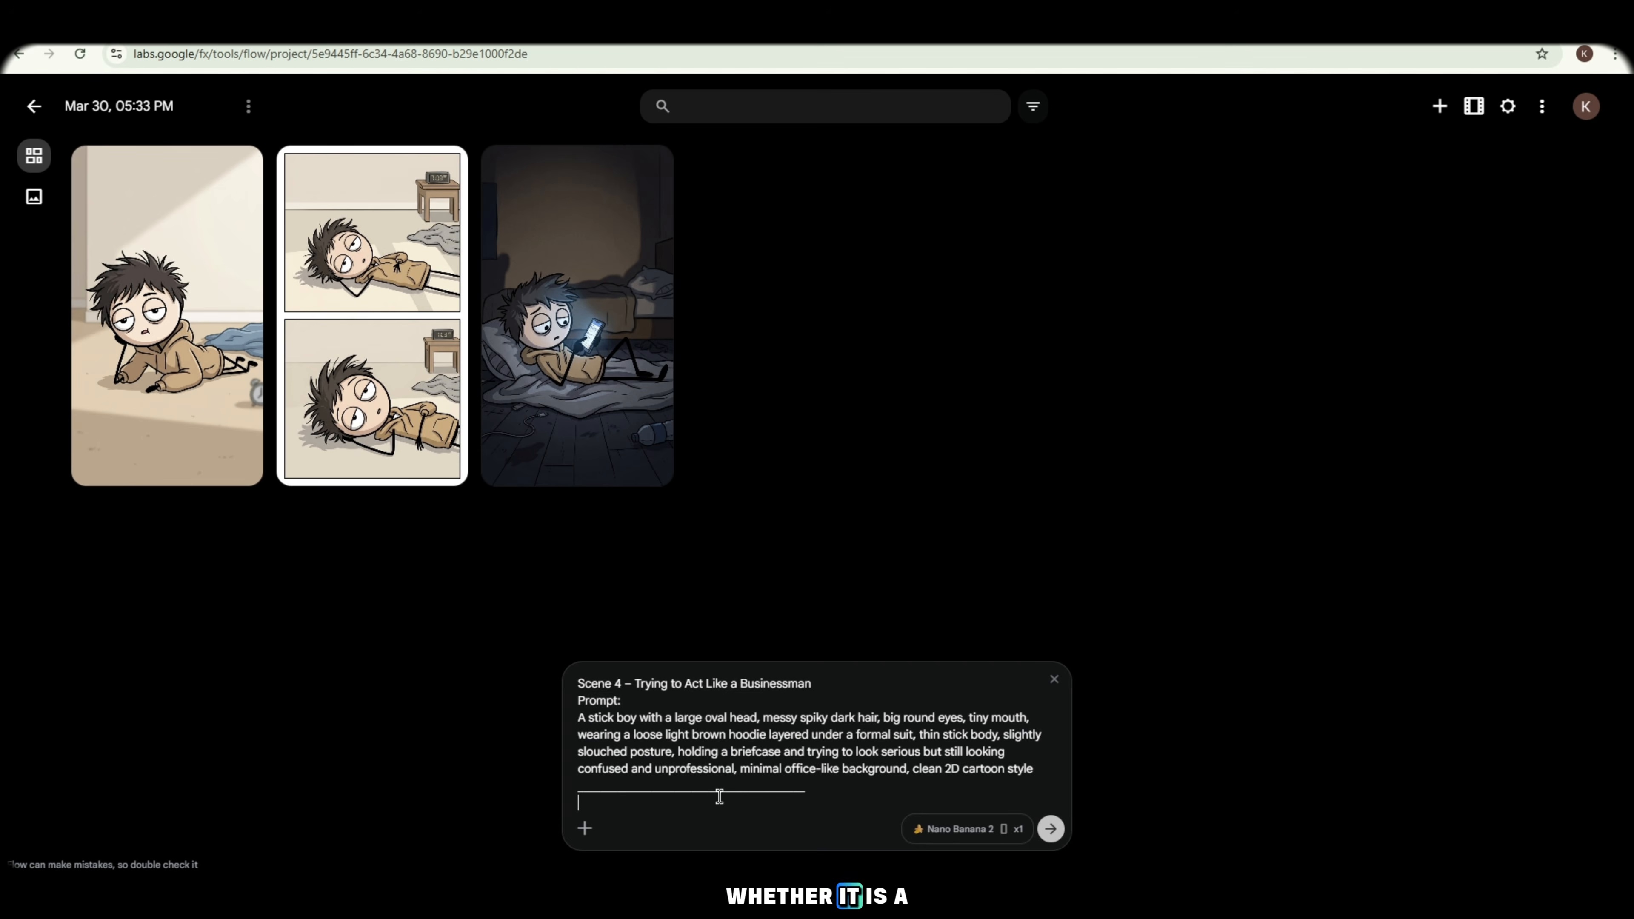
click(1049, 839)
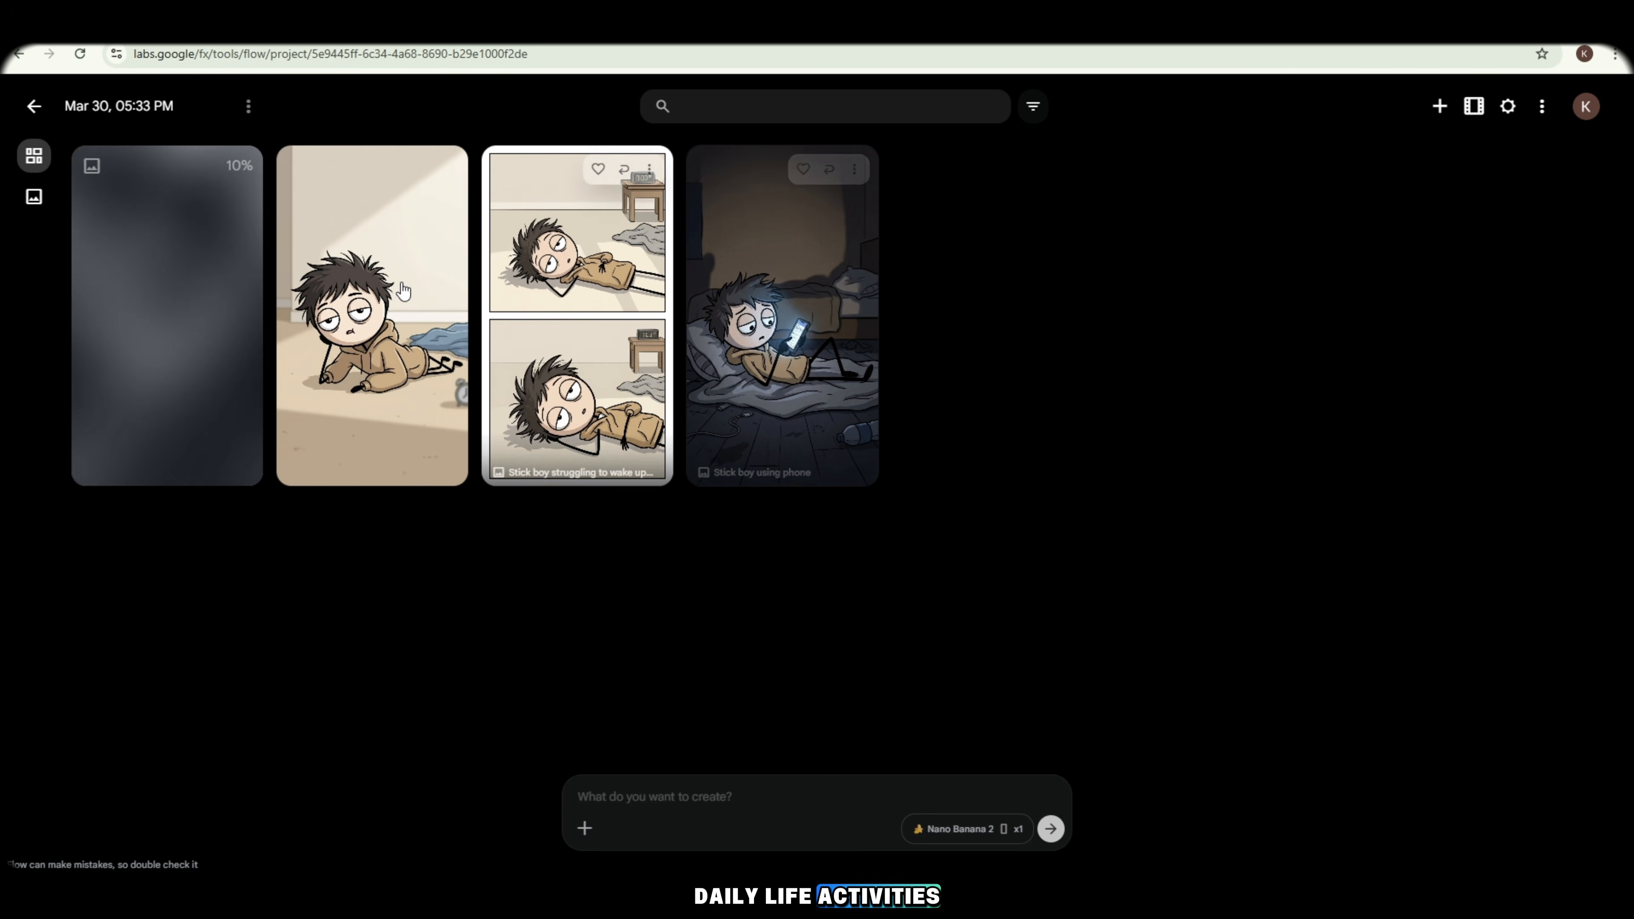
click(201, 399)
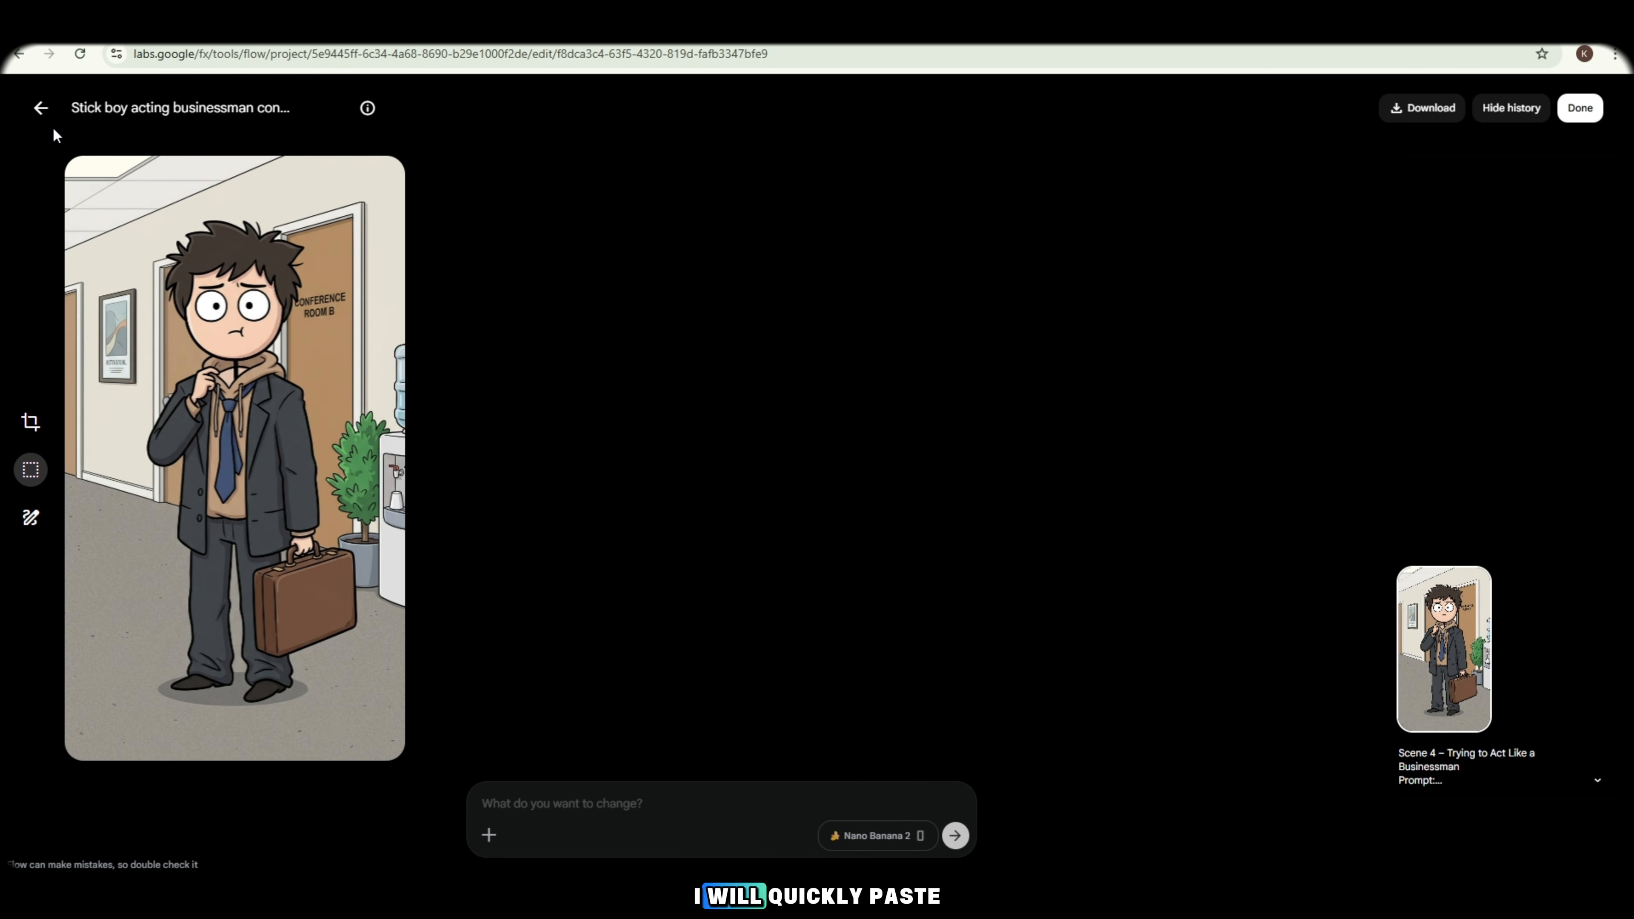
click(40, 110)
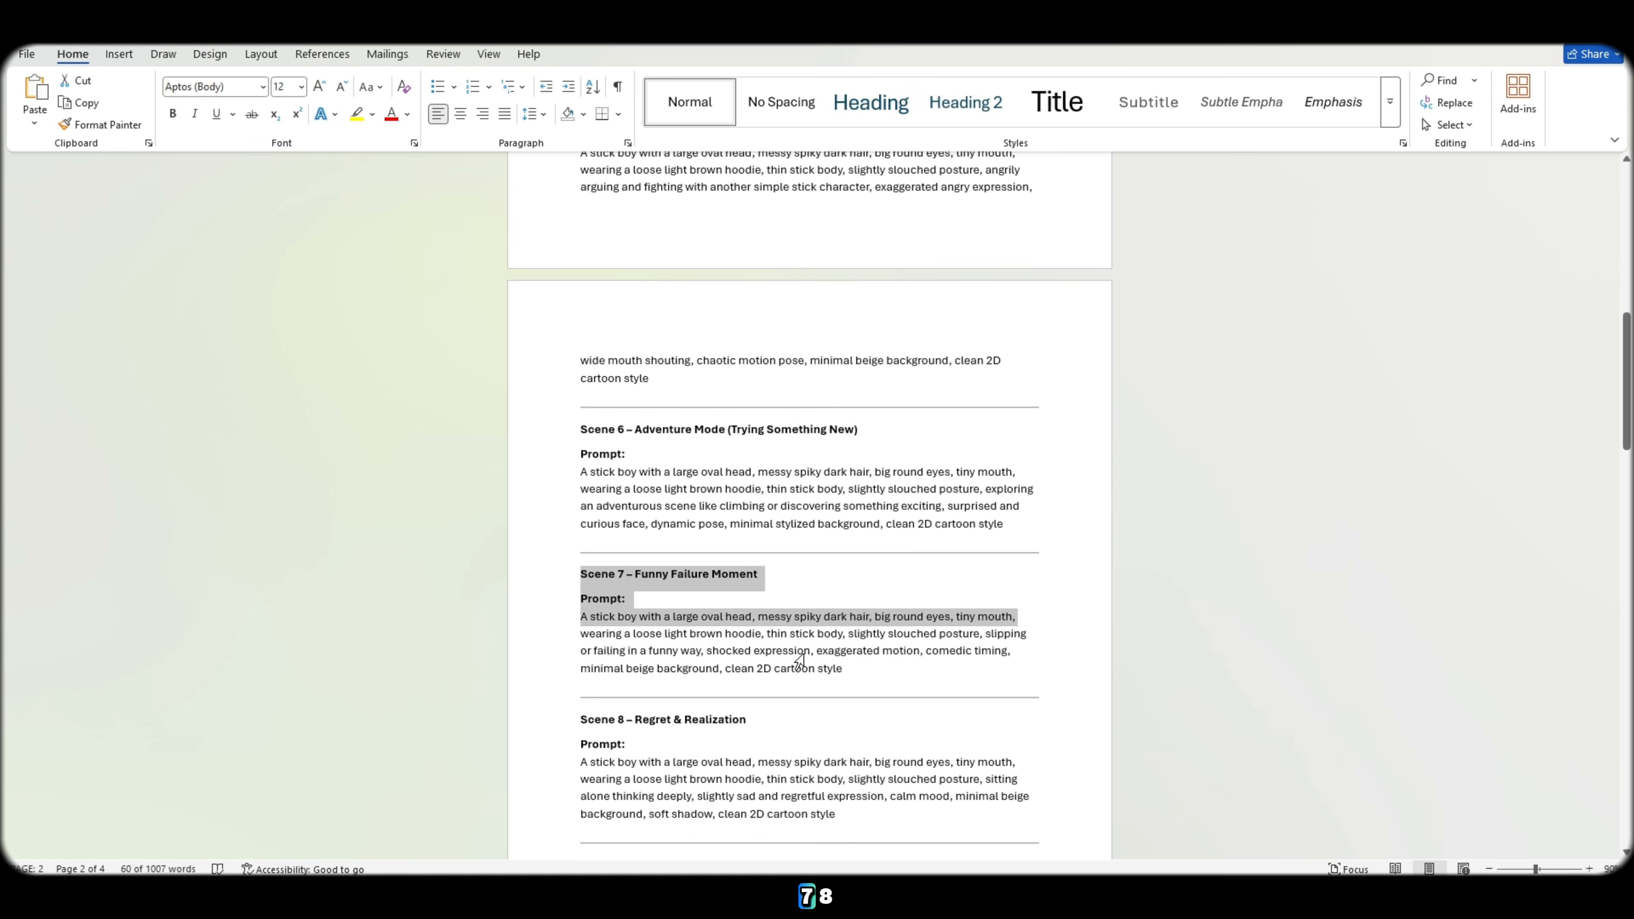
Step: In the Word document, pick out the Scene 7, Scene 8 and Scene 9 image prompts one at a time for generation in Google Flow
drag(796, 664, 849, 673)
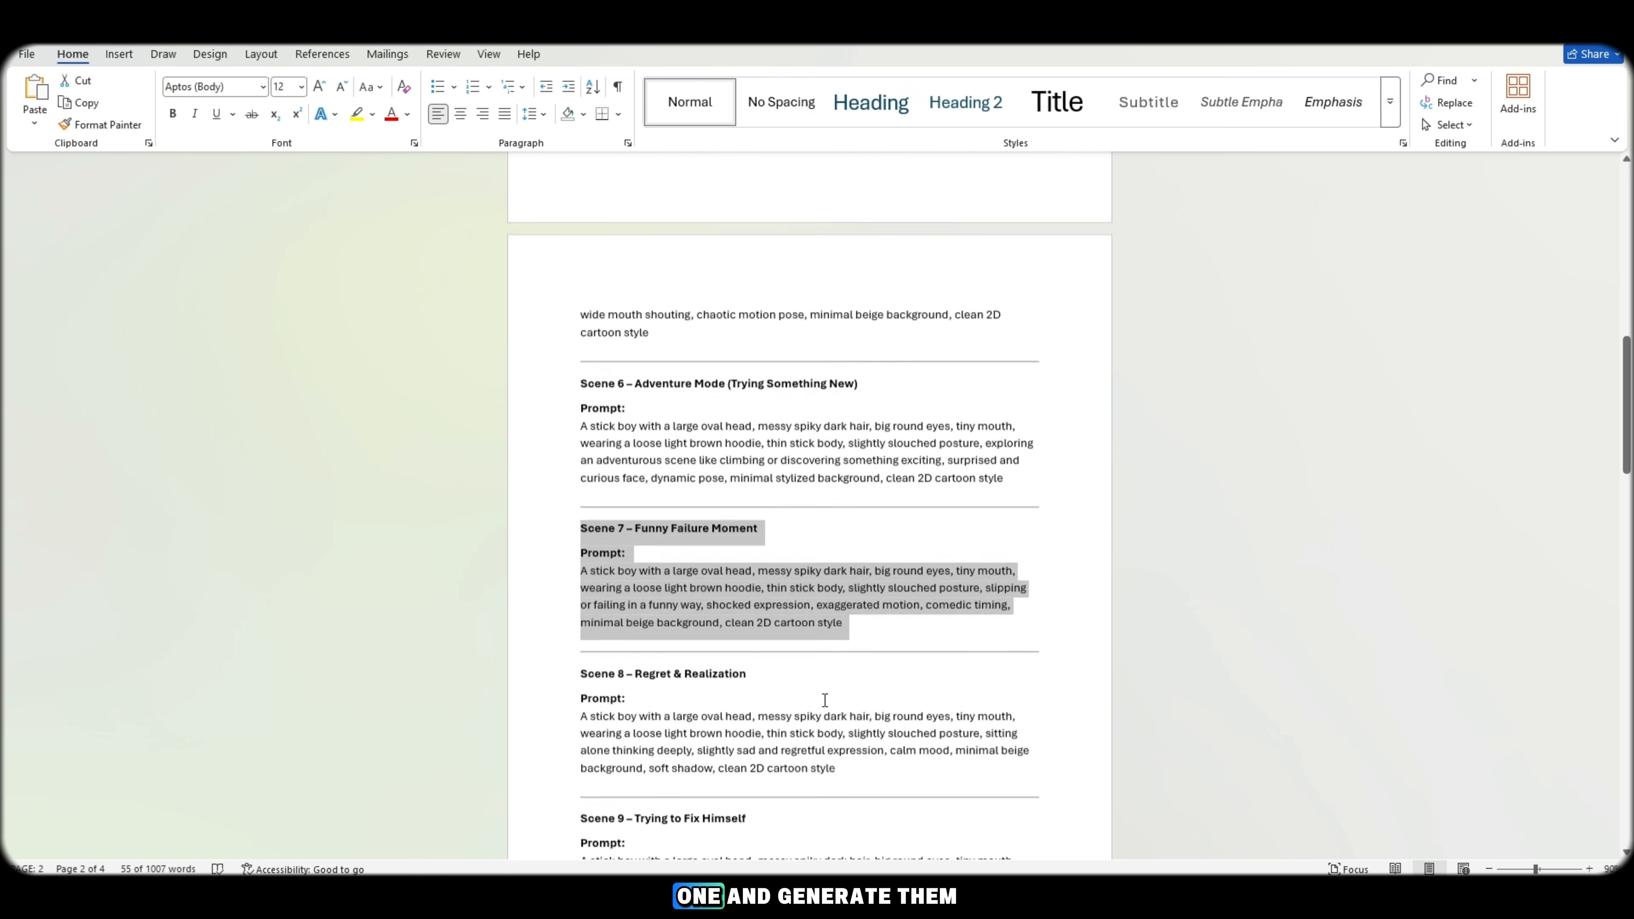
scroll(824, 701, down, 2)
drag(581, 576, 836, 671)
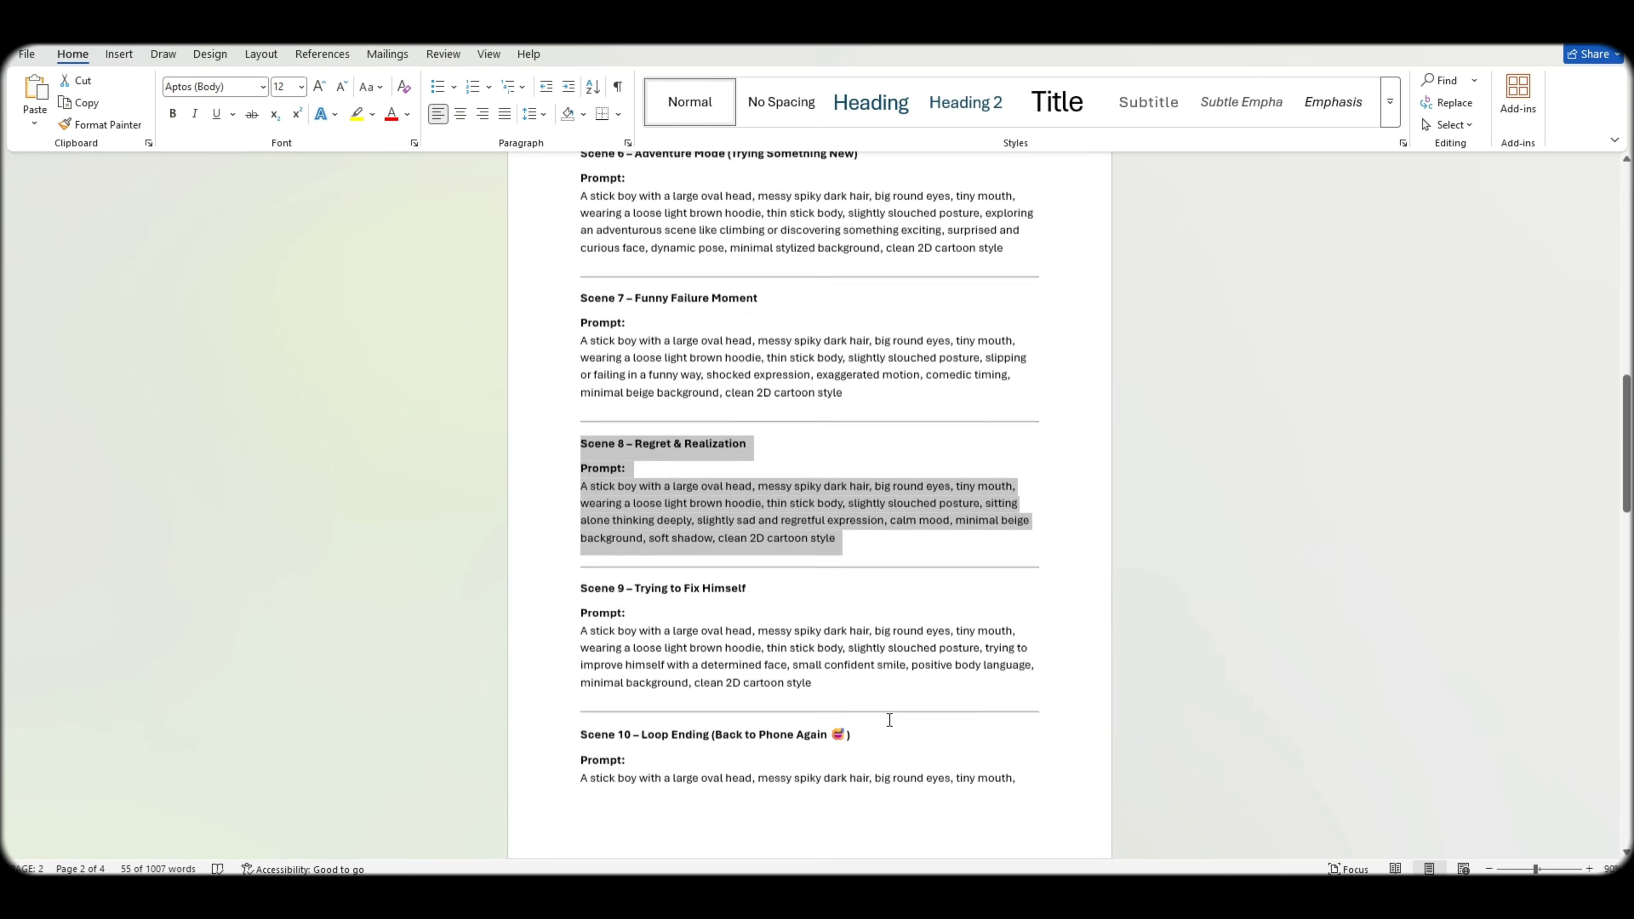
scroll(704, 595, down, 4)
drag(580, 362, 832, 460)
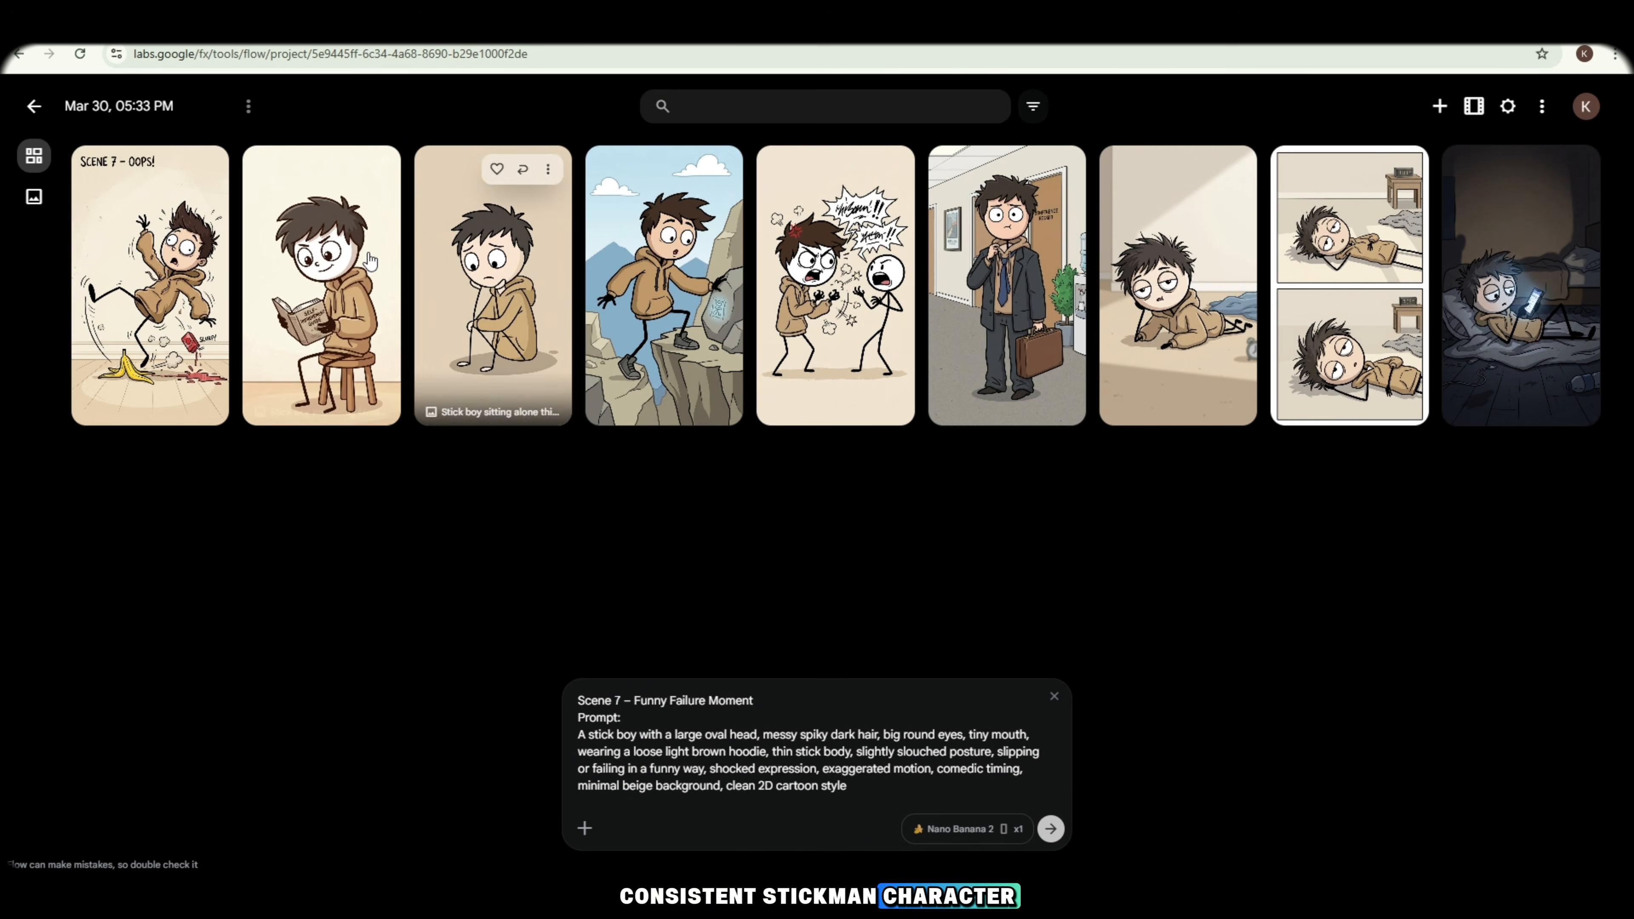
Step: In Google Flow, examine the generated Scene 6, Scene 8 and Scene 9 images at full size, one after another
click(693, 290)
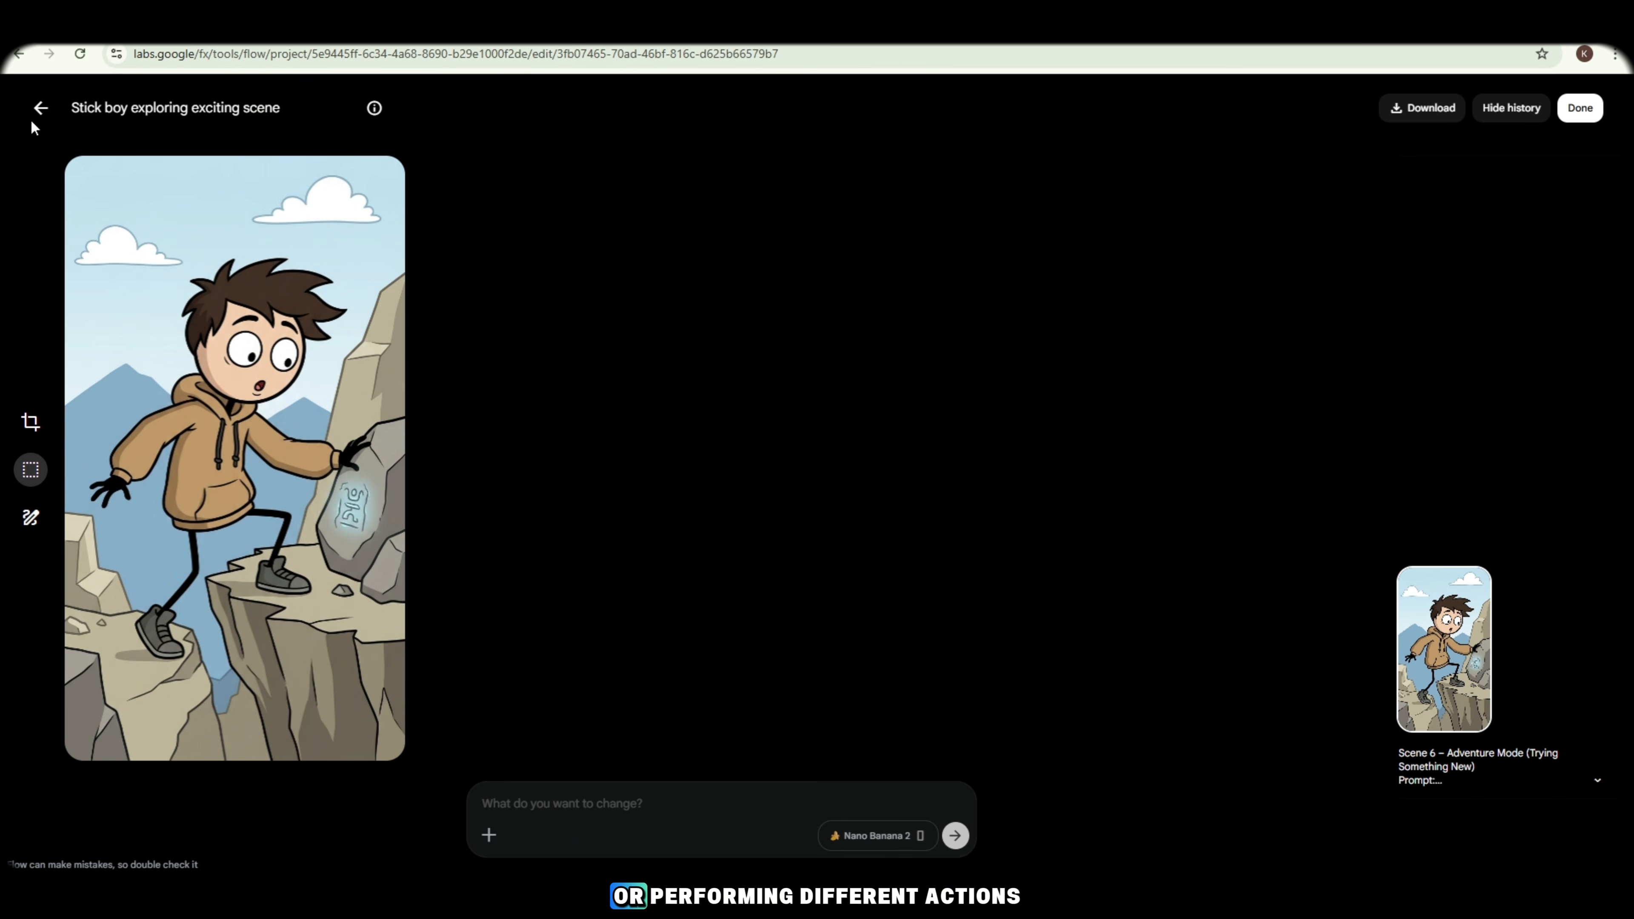
click(40, 108)
click(497, 278)
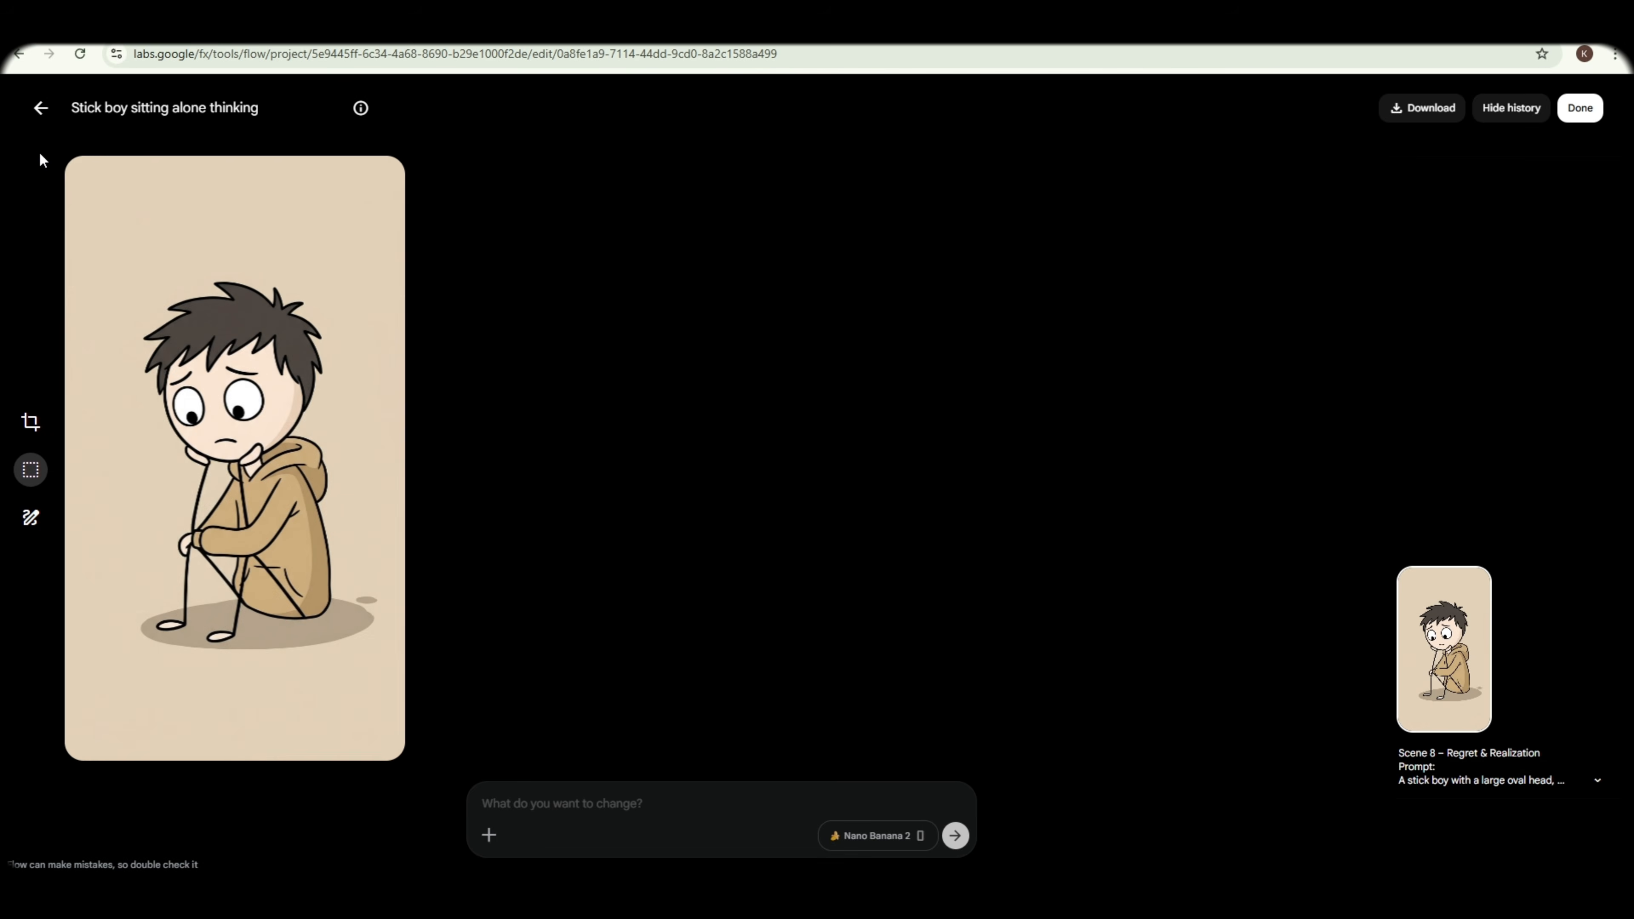
click(41, 107)
click(314, 291)
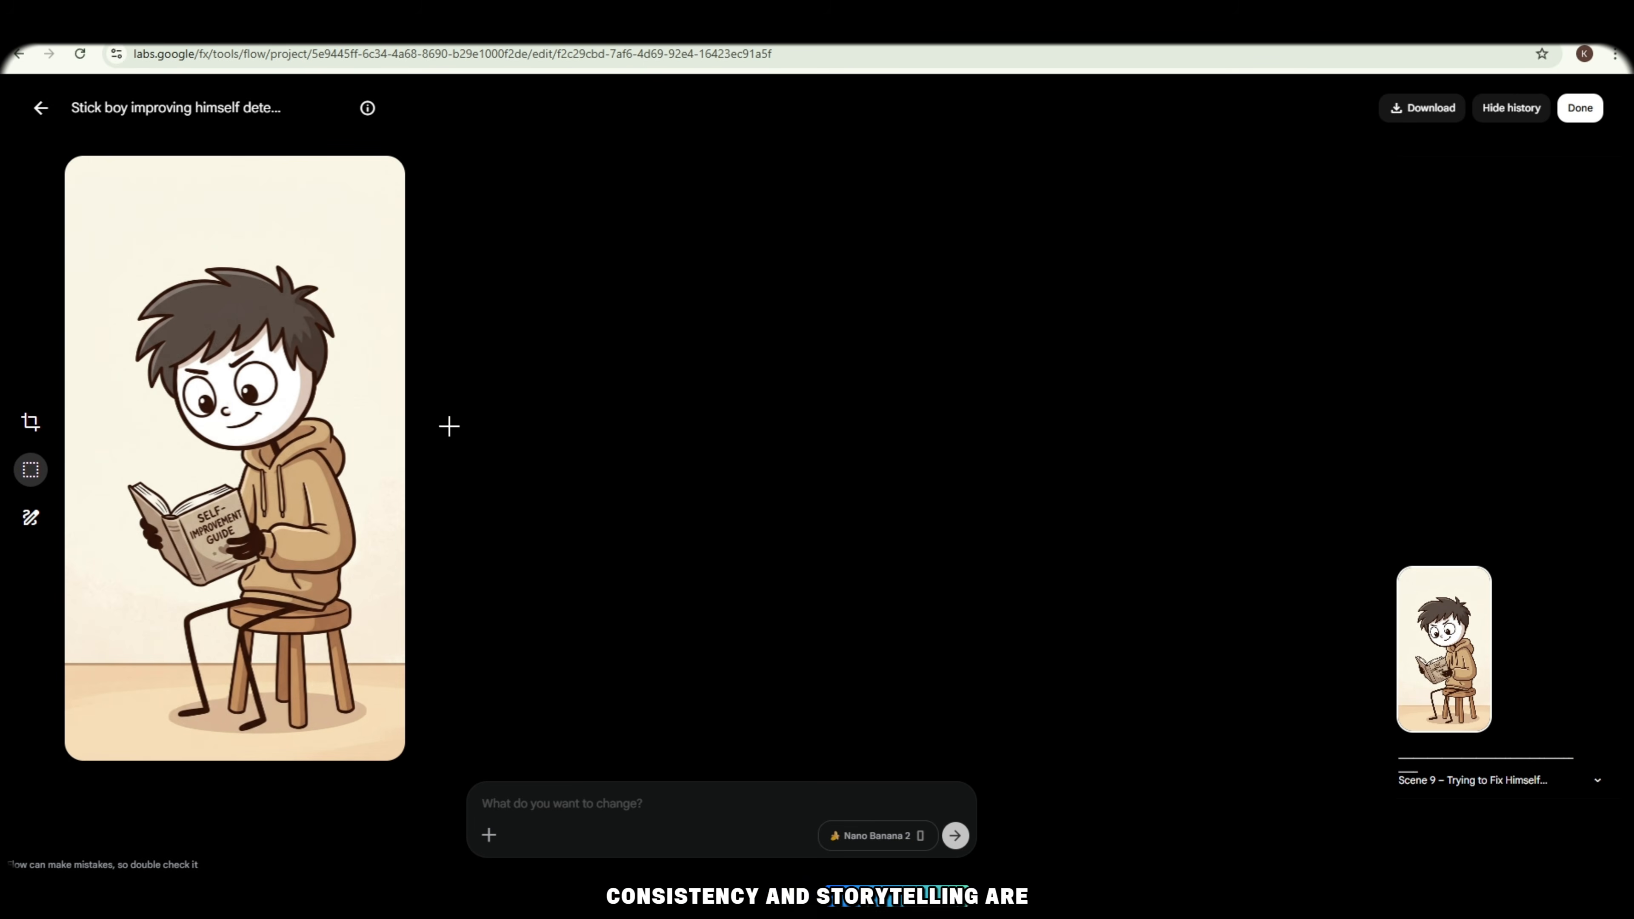
click(41, 108)
Step: Download the Scene 7 image of the boy slipping on a banana peel at 2K and return to the project
click(148, 284)
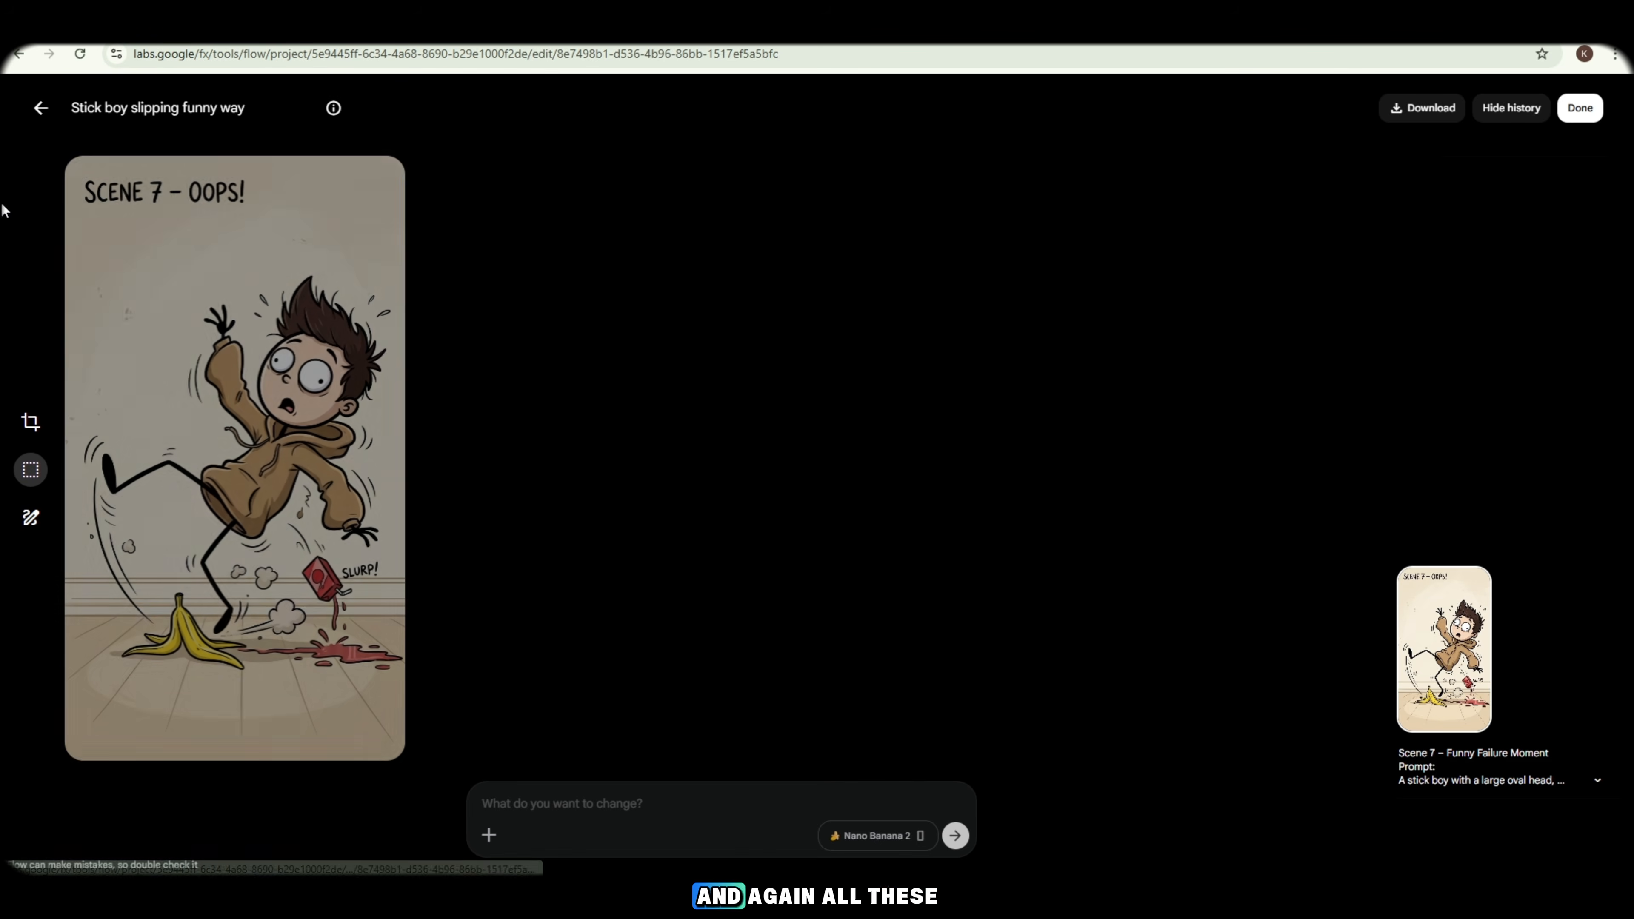
click(1377, 119)
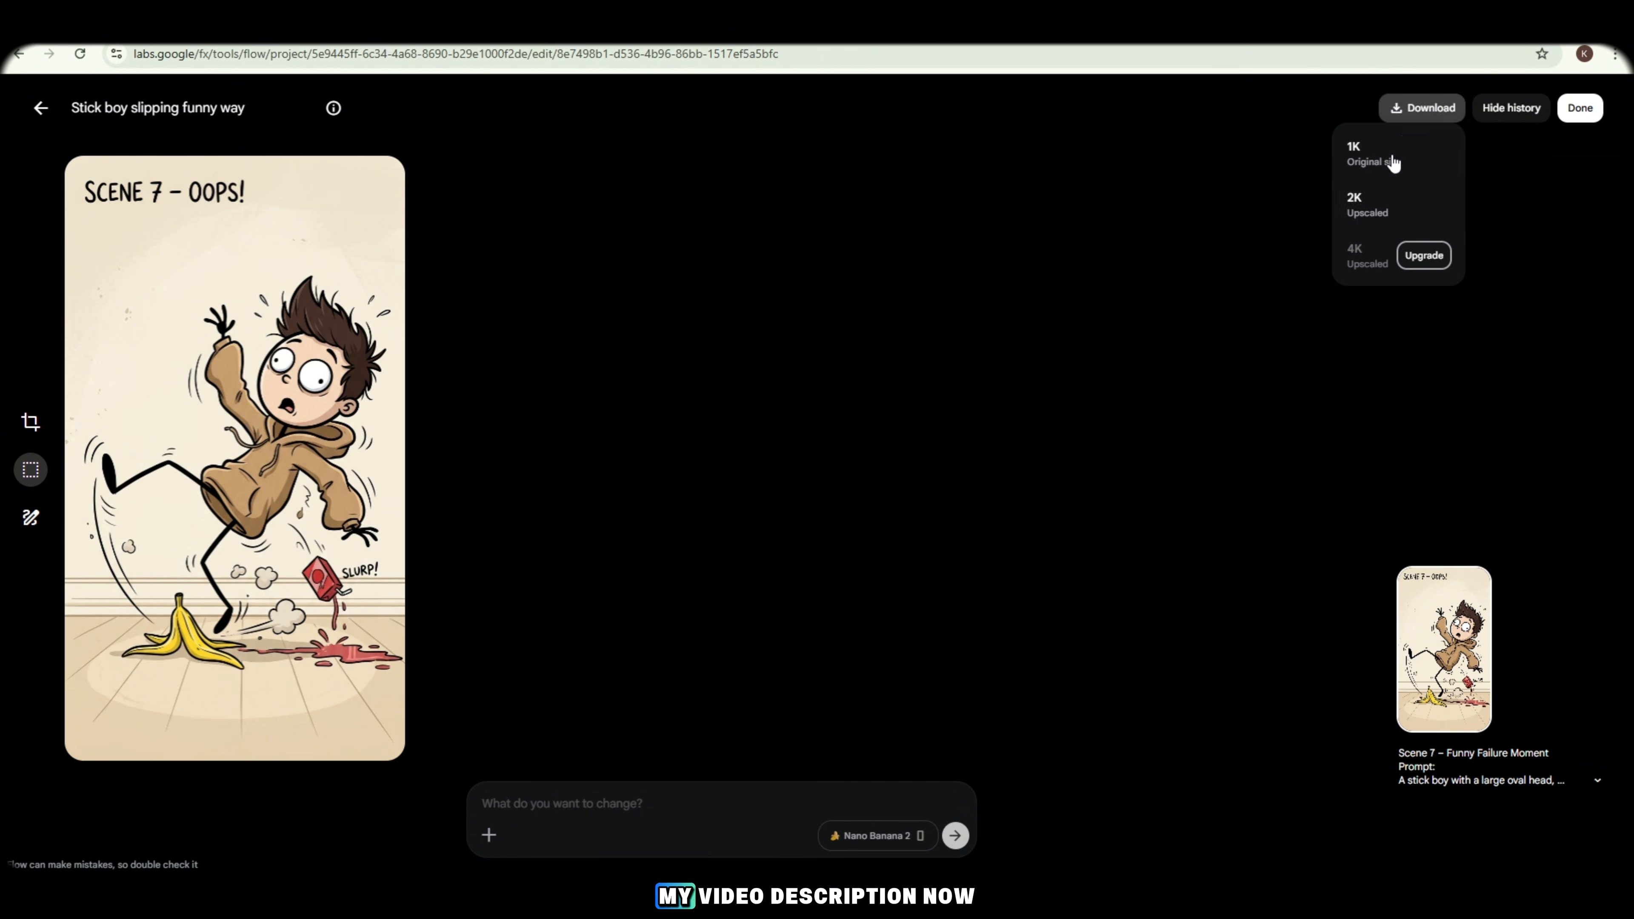
click(1379, 205)
click(40, 108)
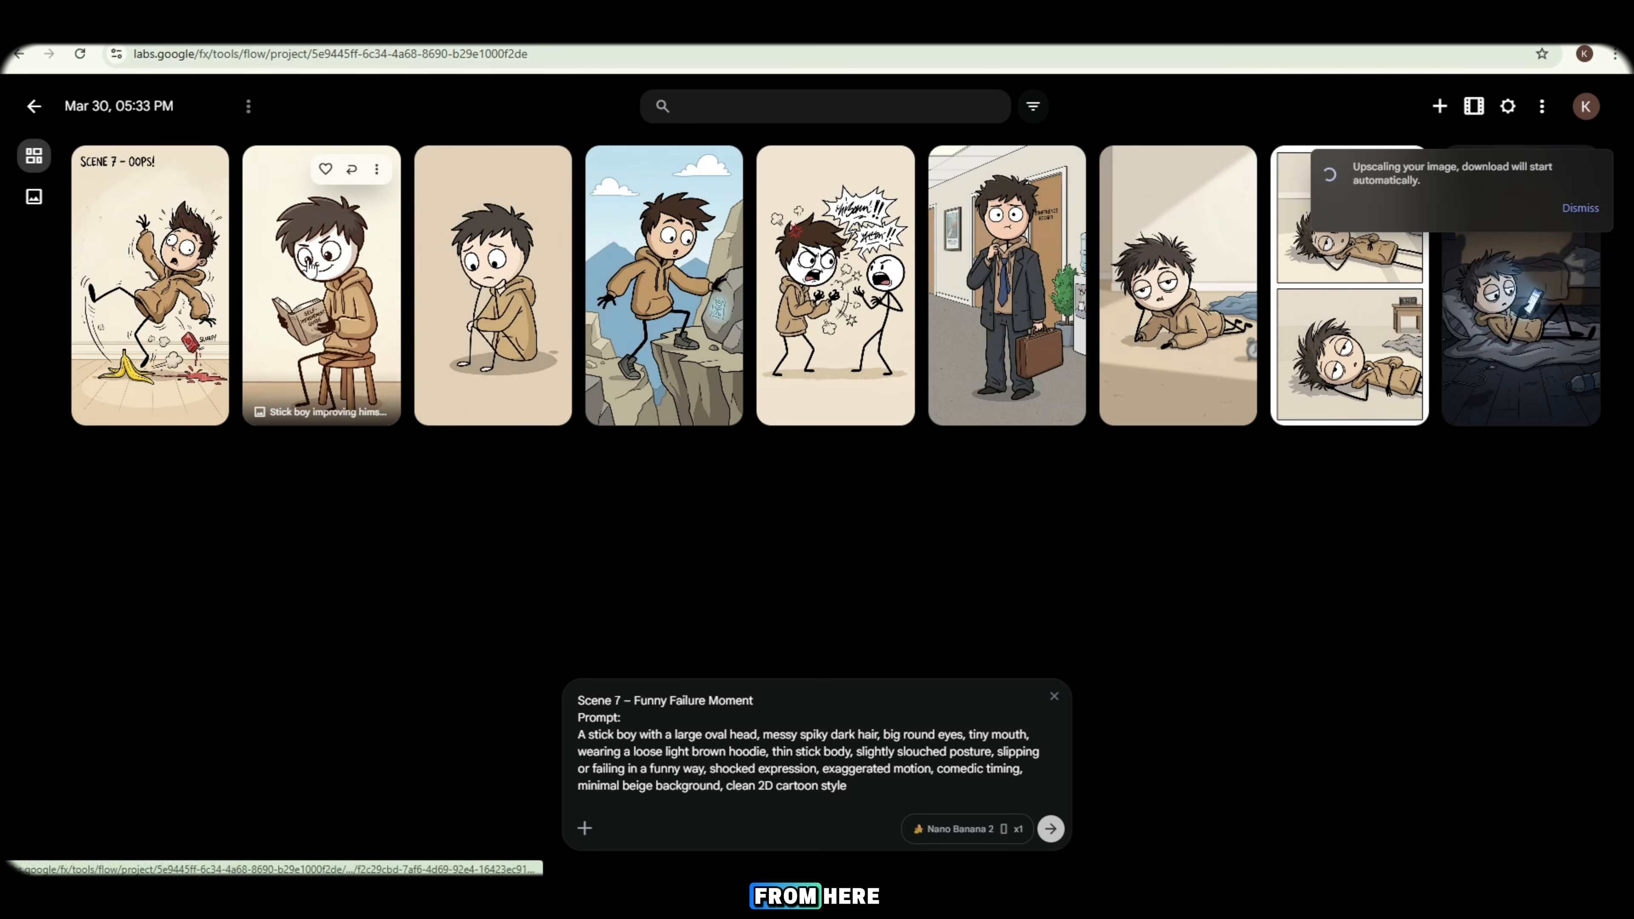
Step: Download the Scene 9 image of the boy reading on a stool at 2K and return to the project
click(314, 292)
click(1423, 109)
click(1389, 223)
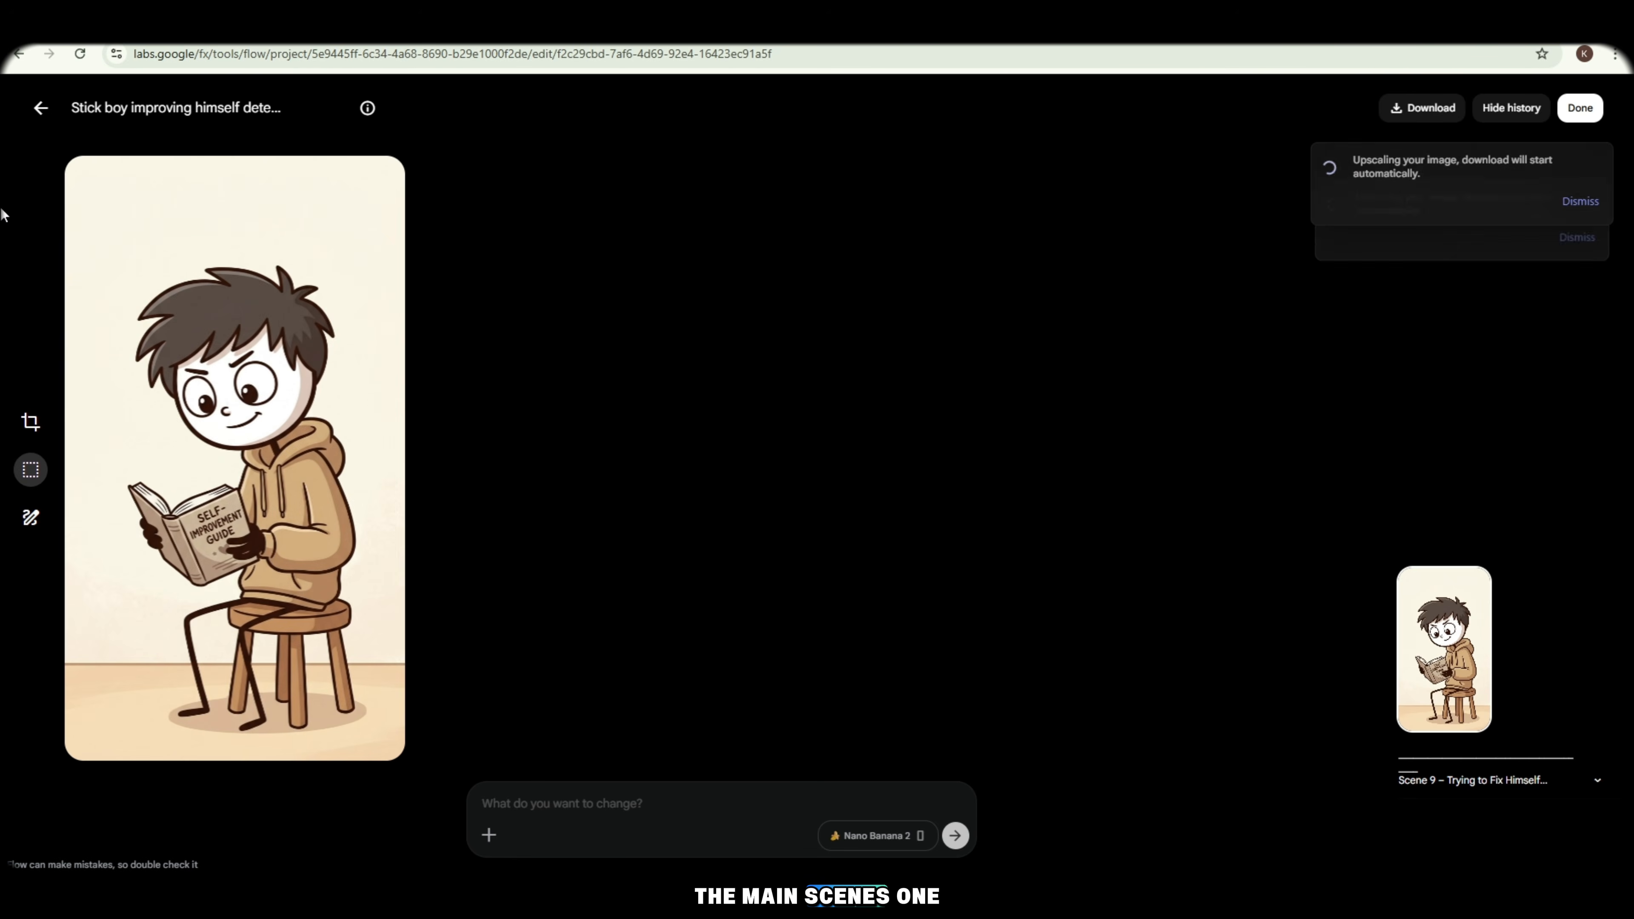
click(40, 108)
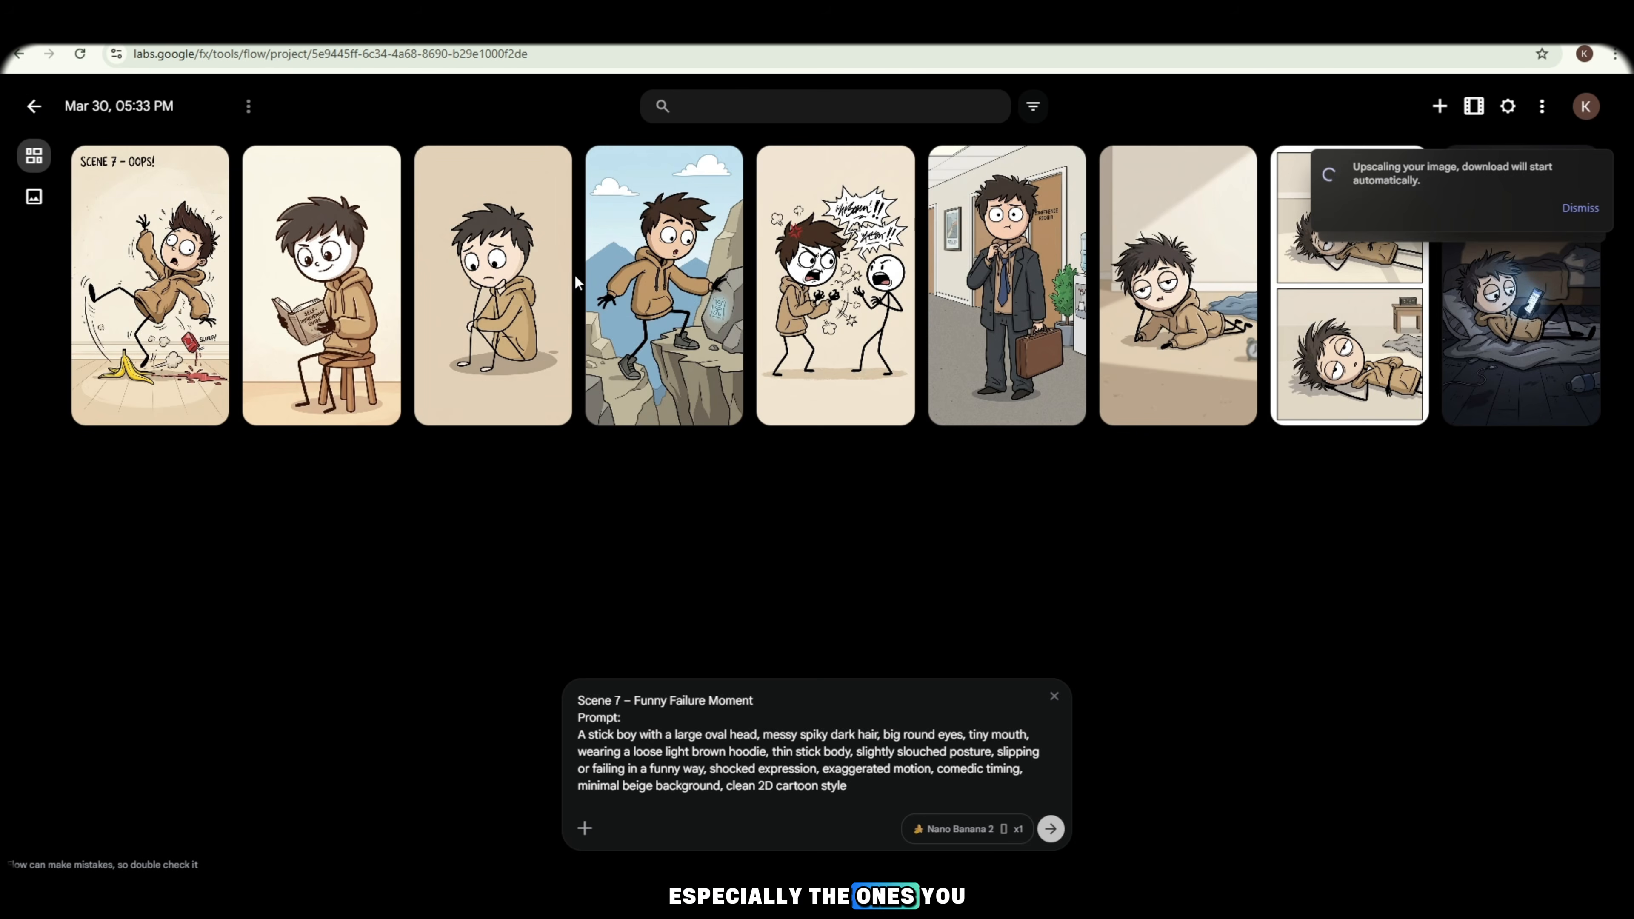
Step: Download the Scene 6 image of the boy climbing the rocks at 2K and return to the project
click(664, 284)
click(1423, 108)
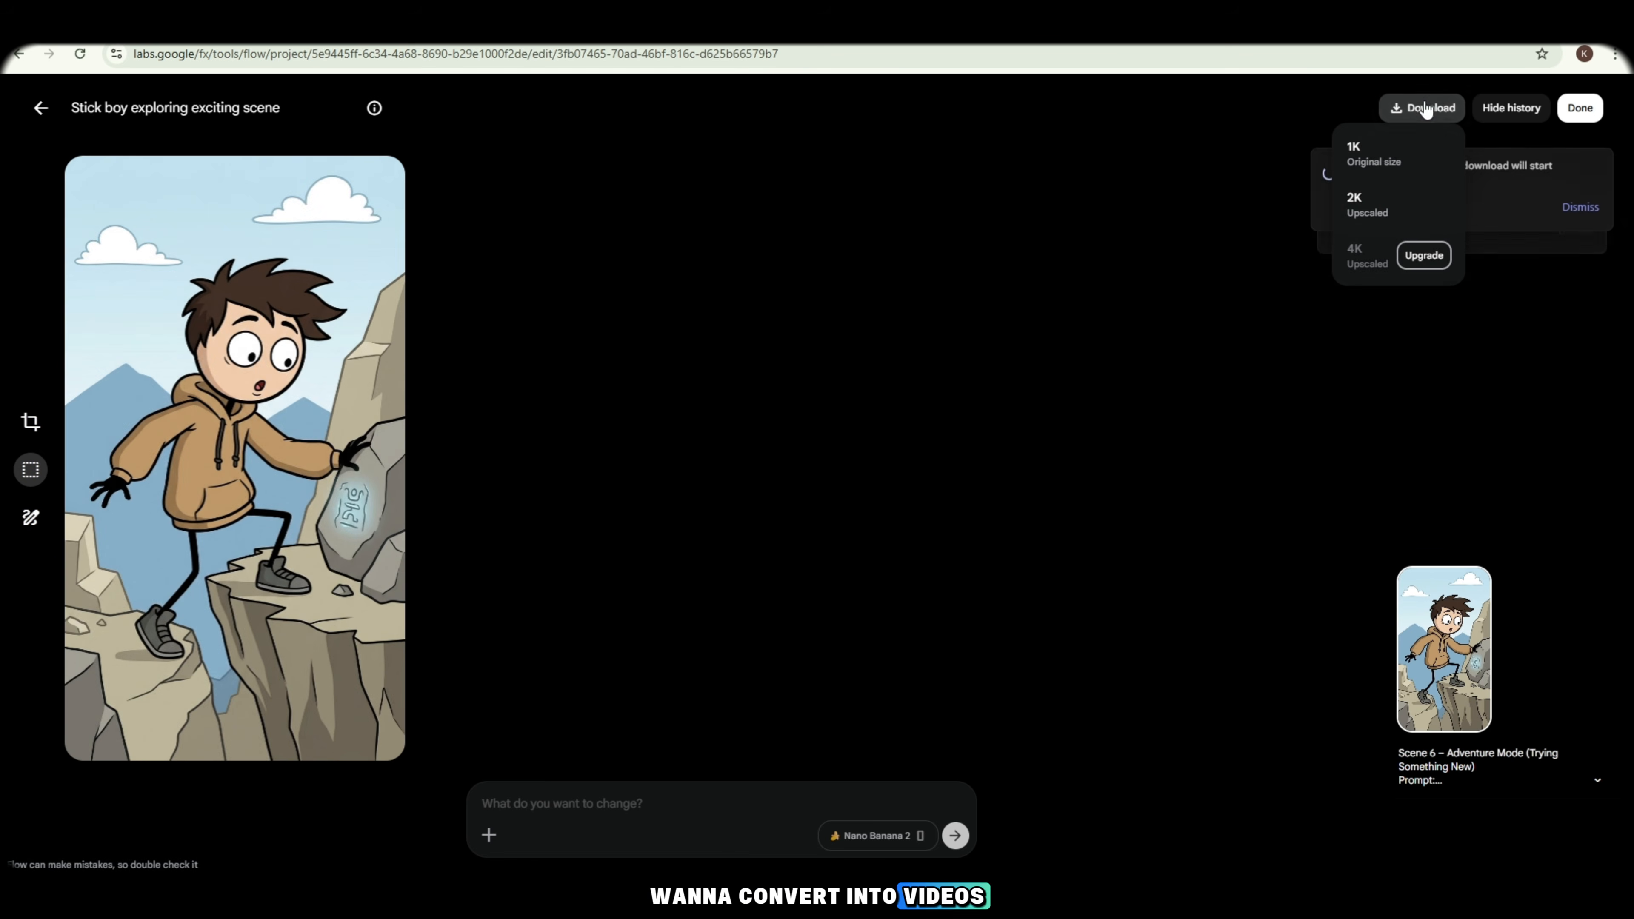
click(1413, 212)
click(35, 110)
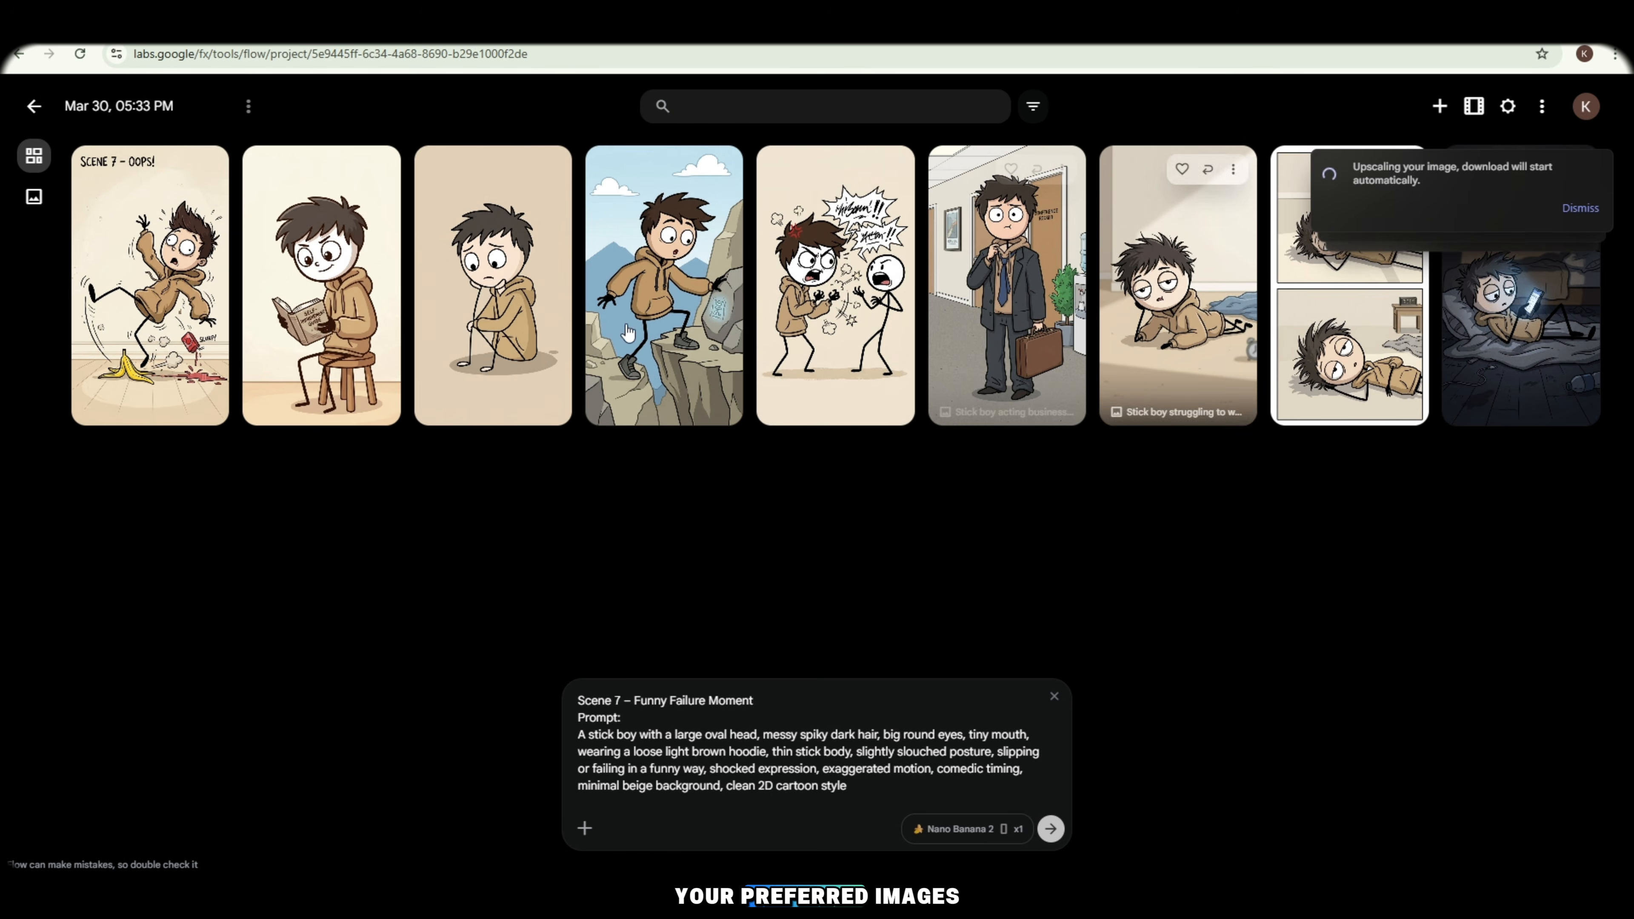
Step: Download the Scene 5 image of the two stick figures fighting at 2K
click(880, 299)
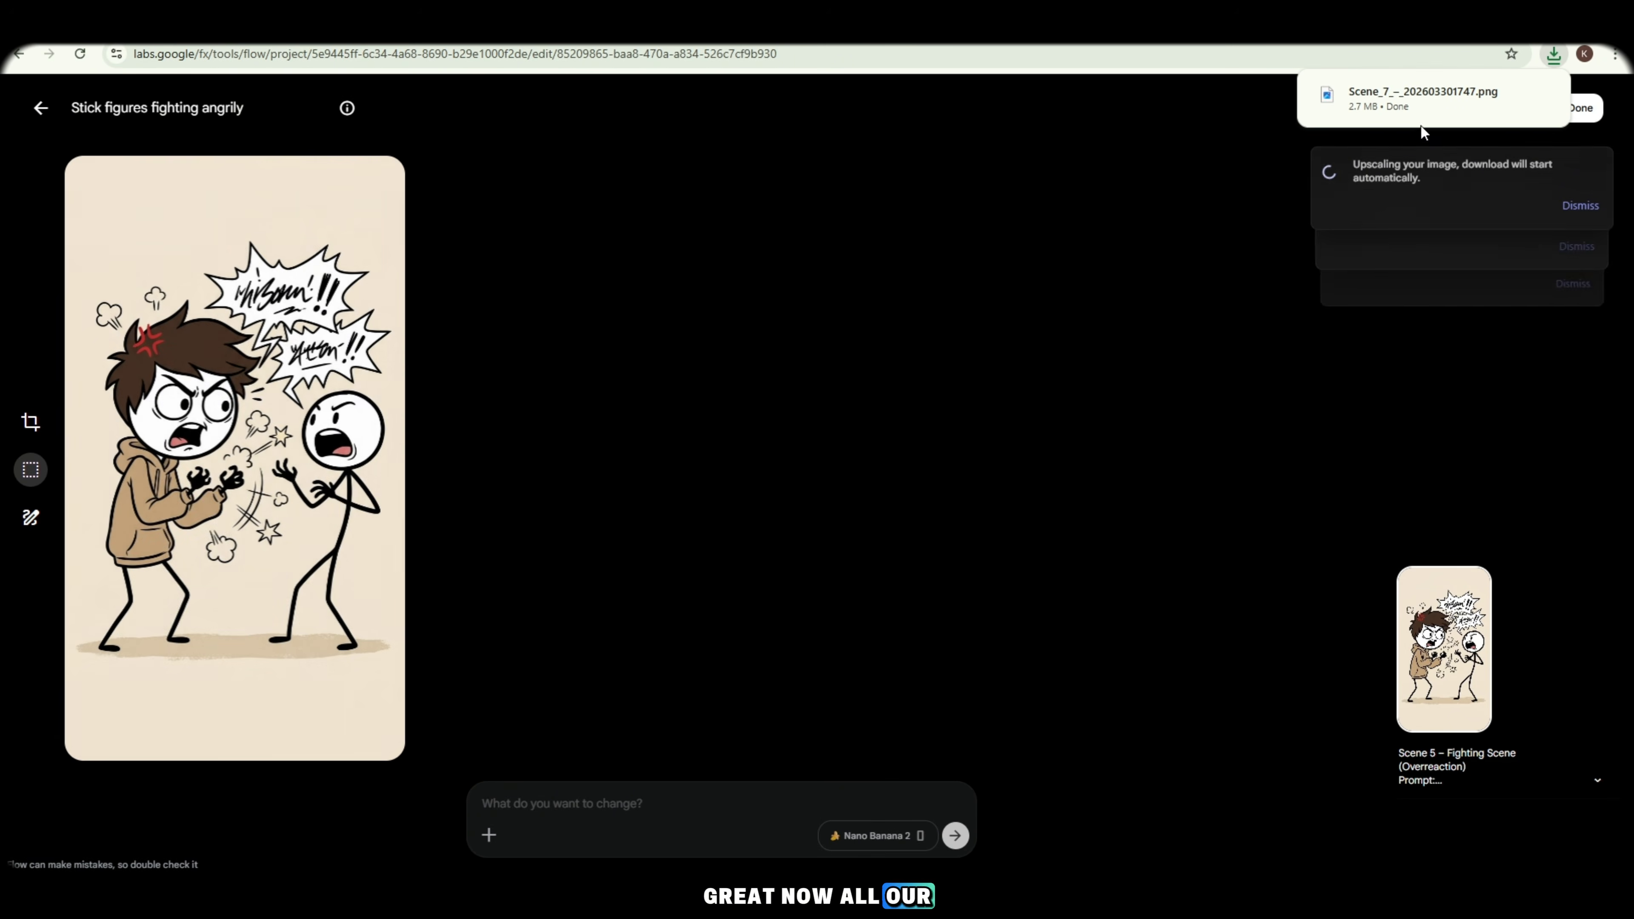
click(1423, 109)
click(1389, 199)
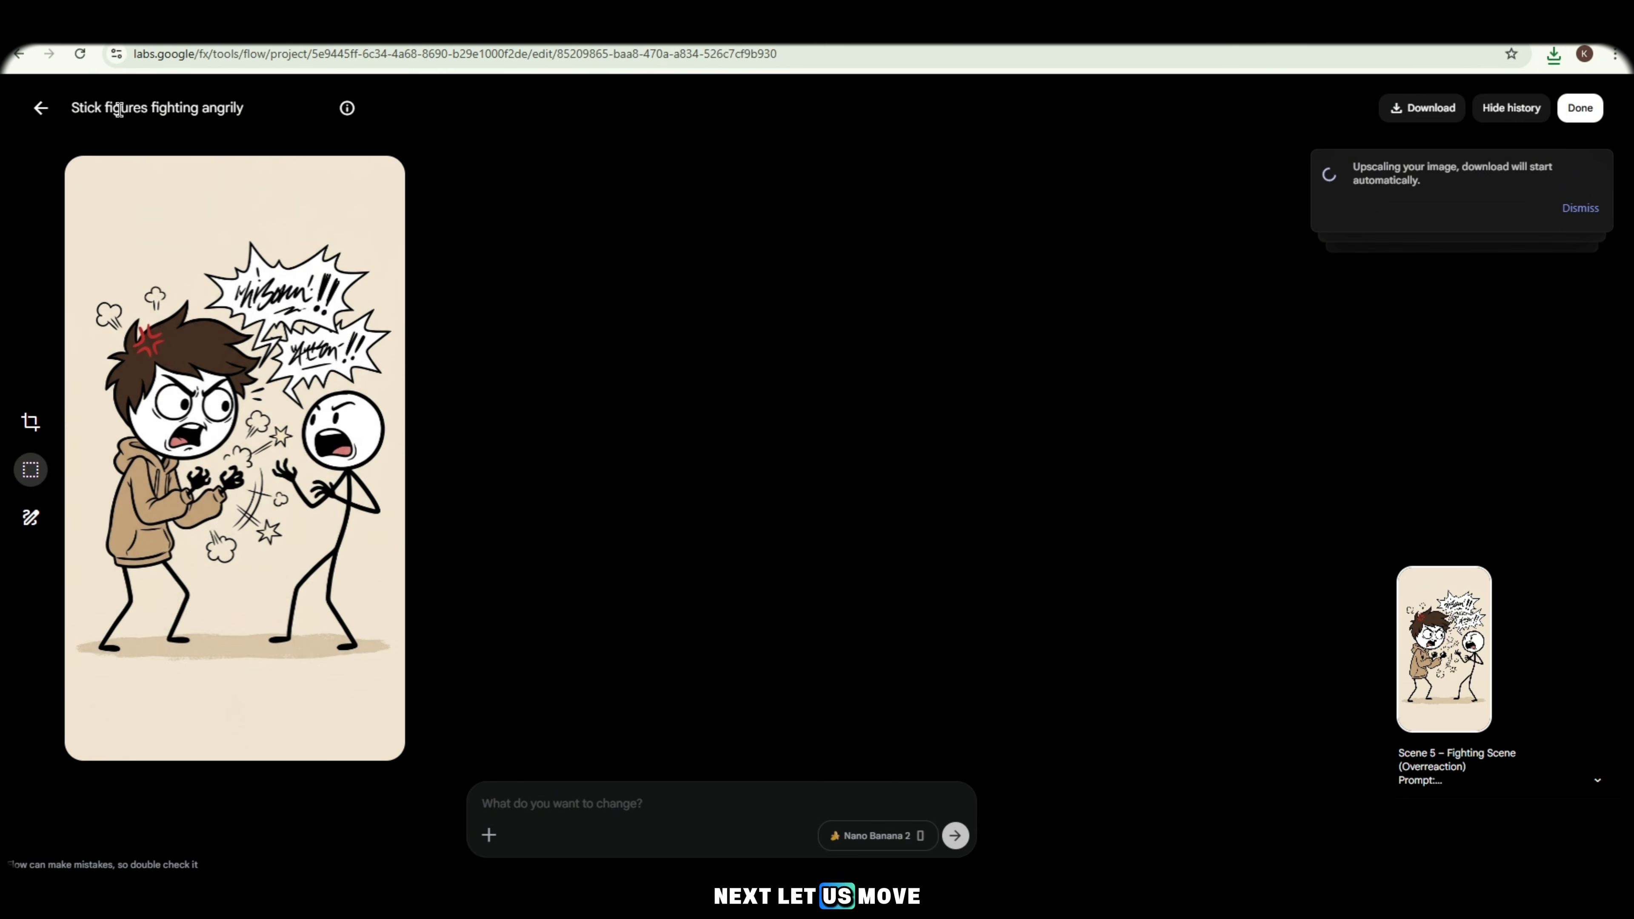
Step: Return to the project and configure generation for one 9:16 video from frames with the Veo 3.1 - Fast model
click(39, 109)
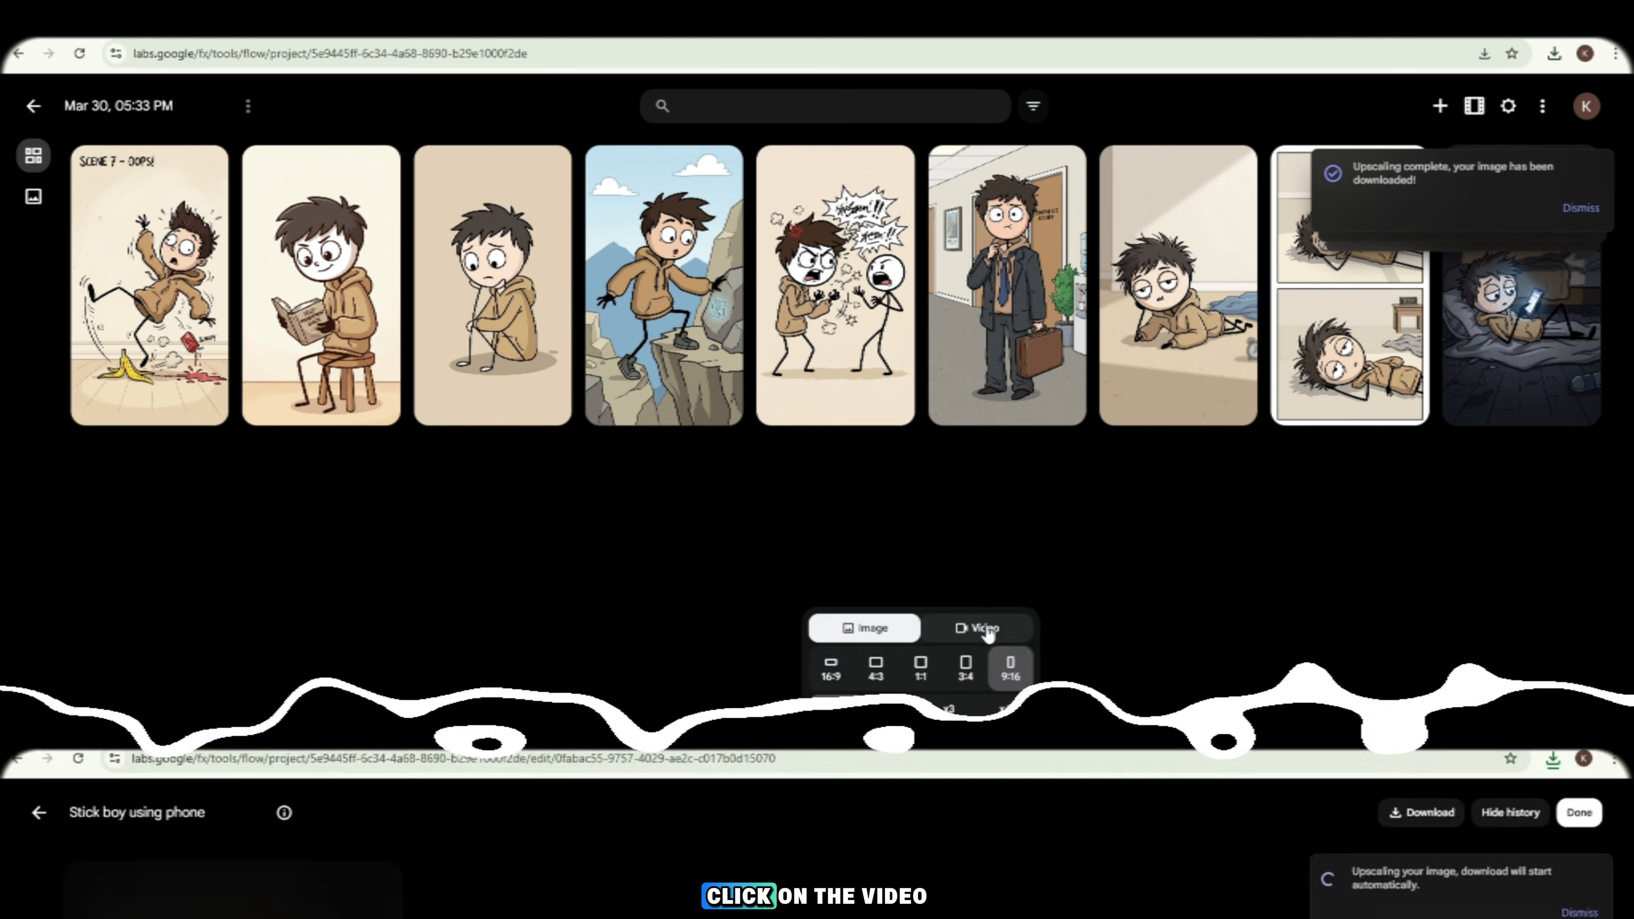
click(977, 628)
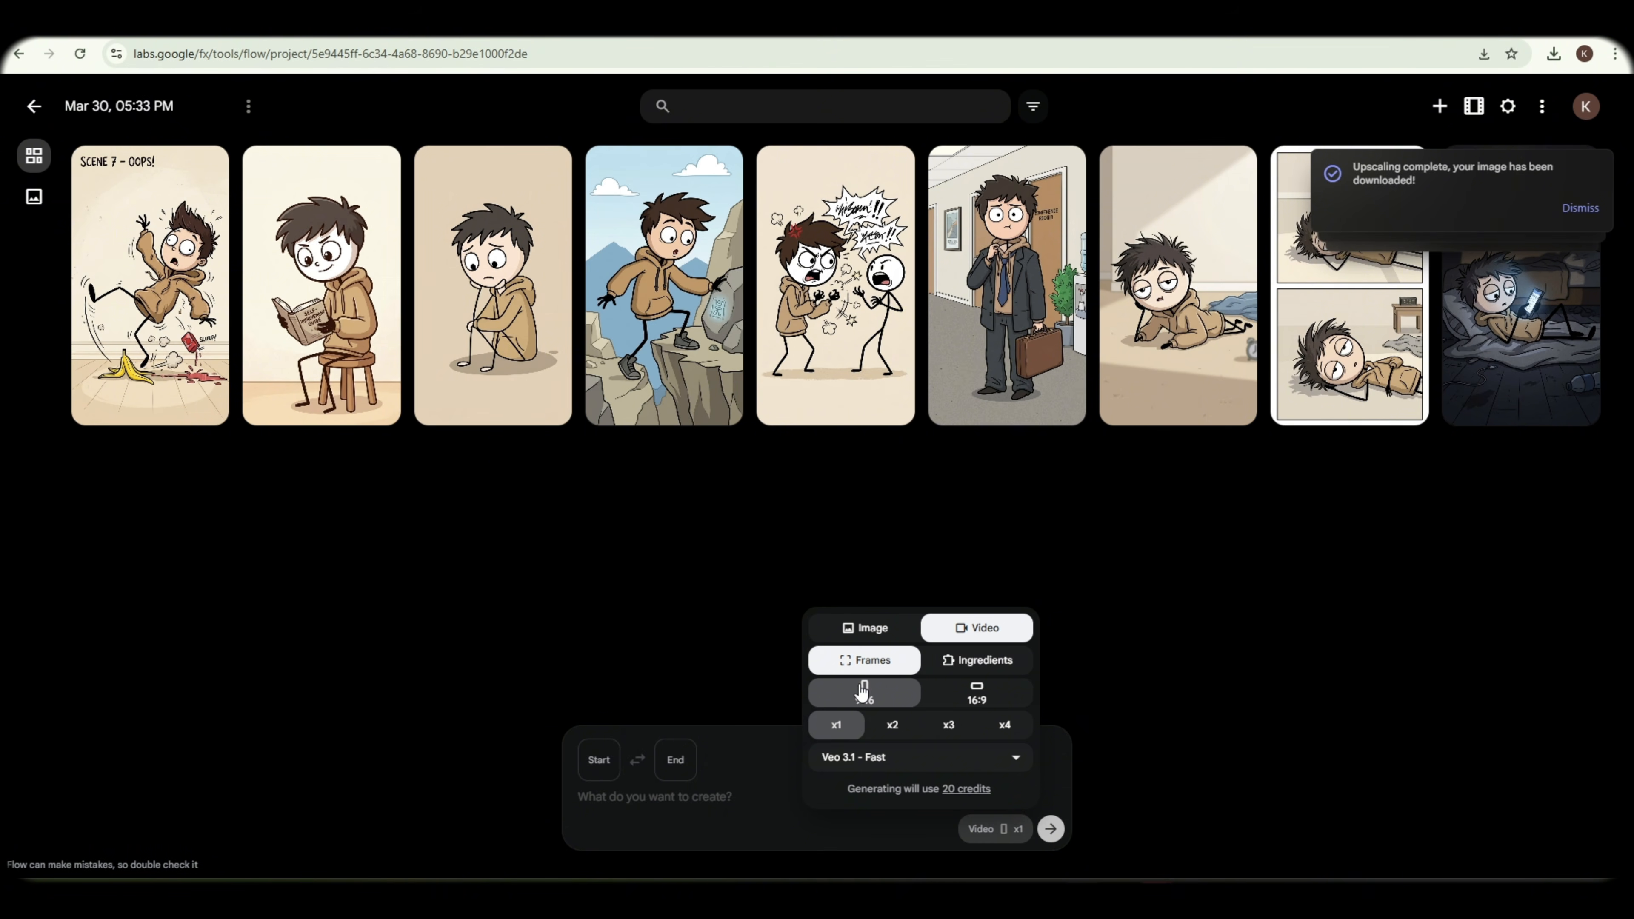
click(888, 764)
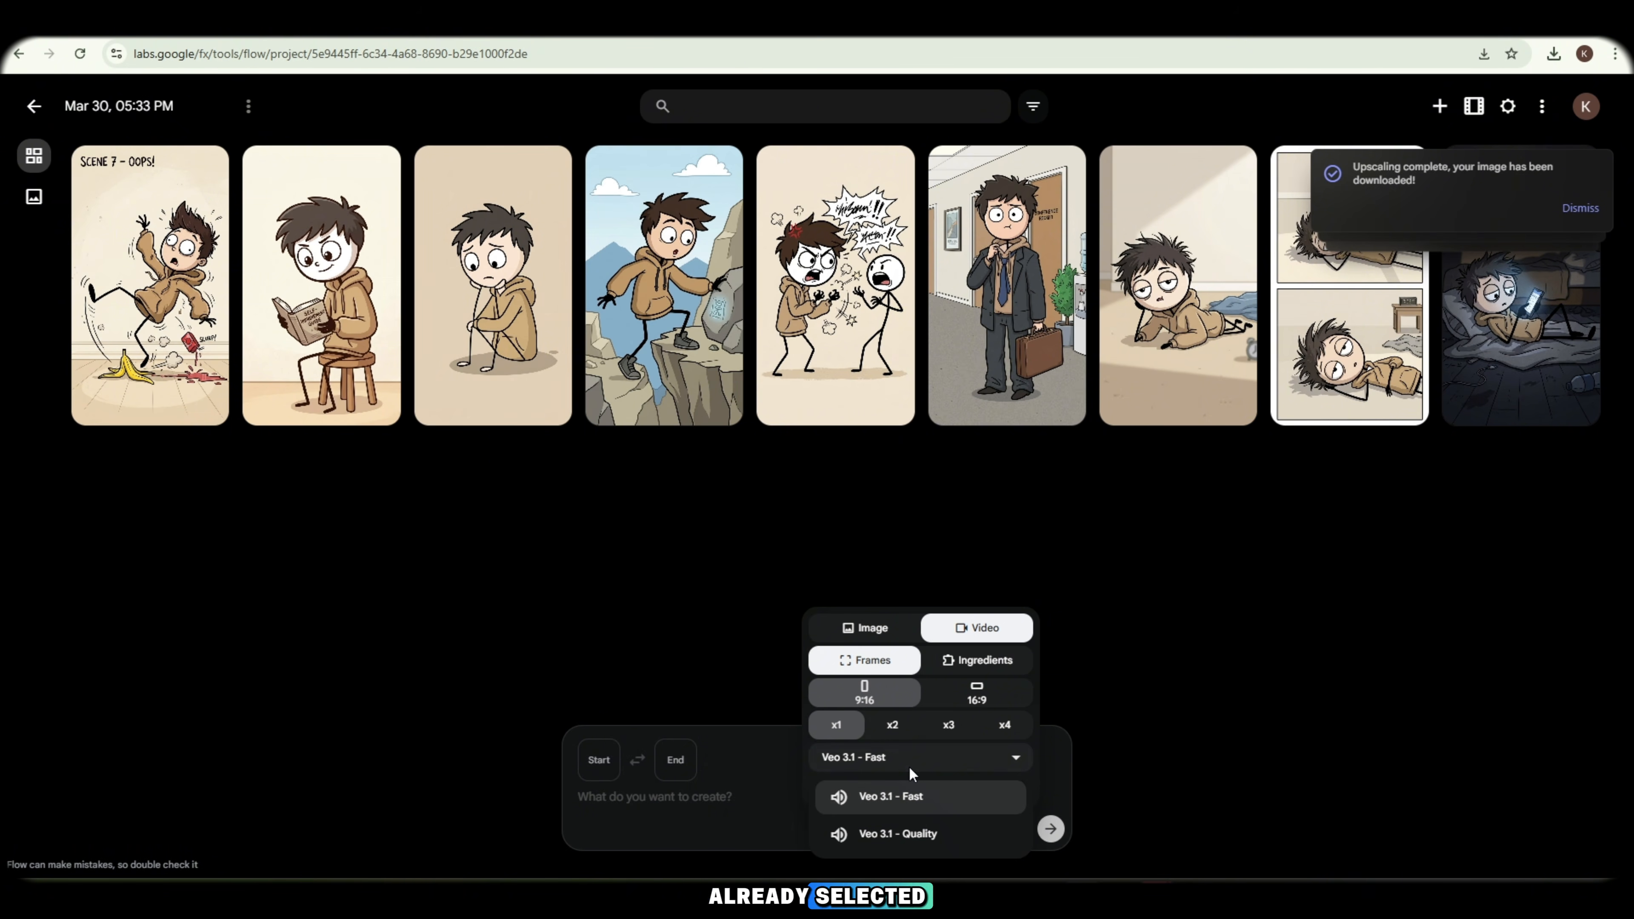
click(844, 800)
Step: Set the image of the boy using his phone as start frame and enter the voiceover "Just five more minutes... he said. But it's already 3 AM."
click(597, 767)
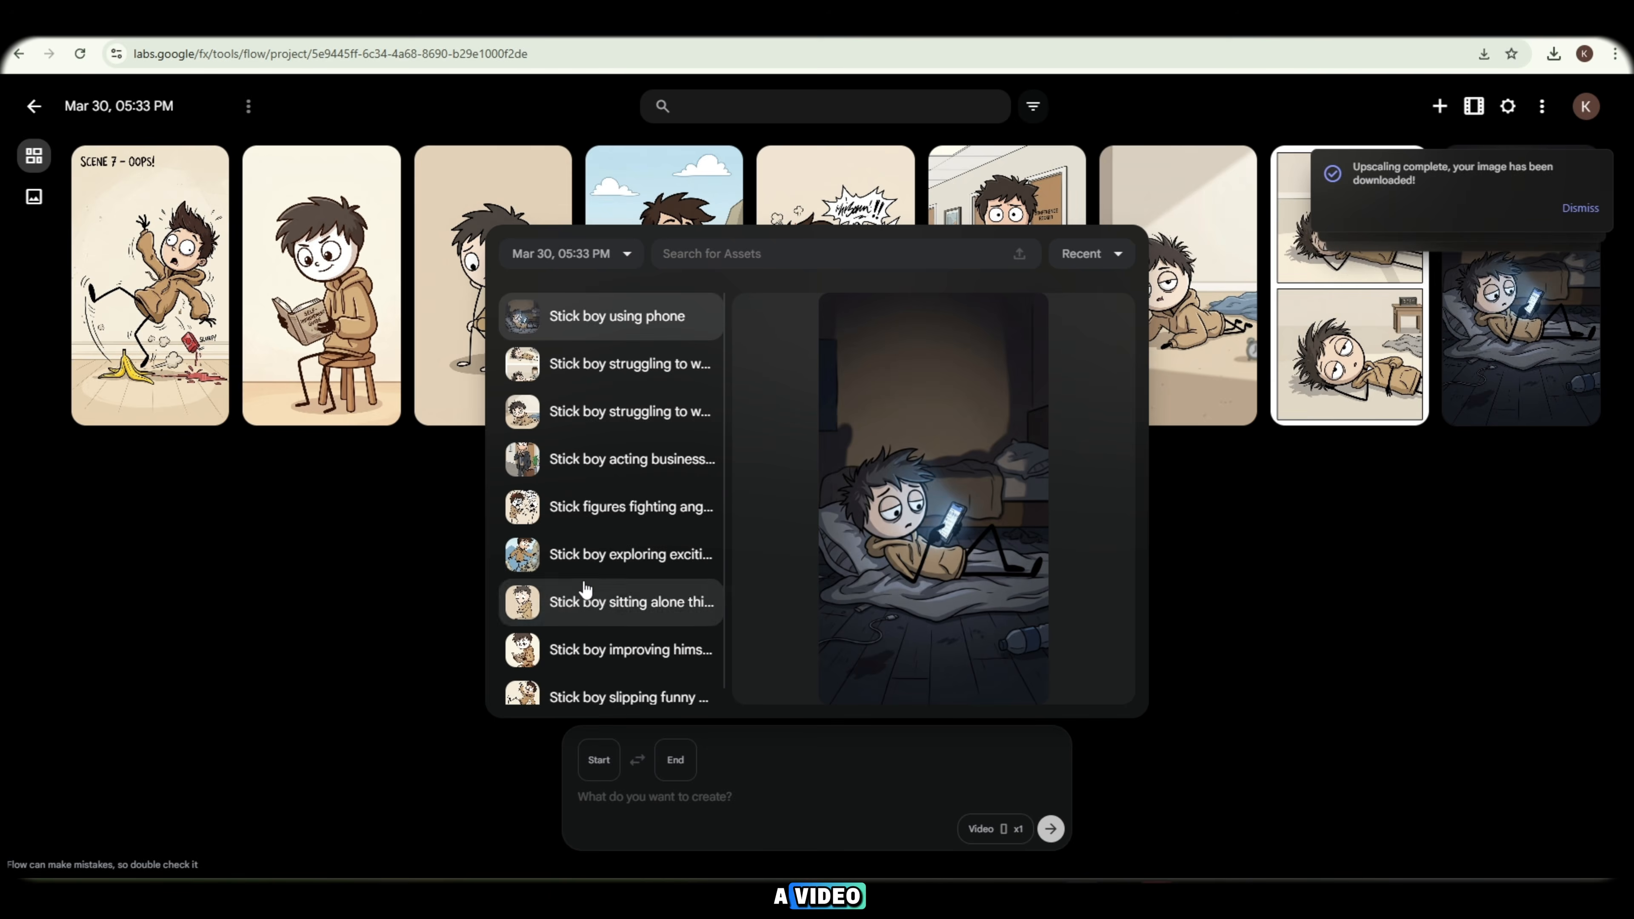
click(588, 611)
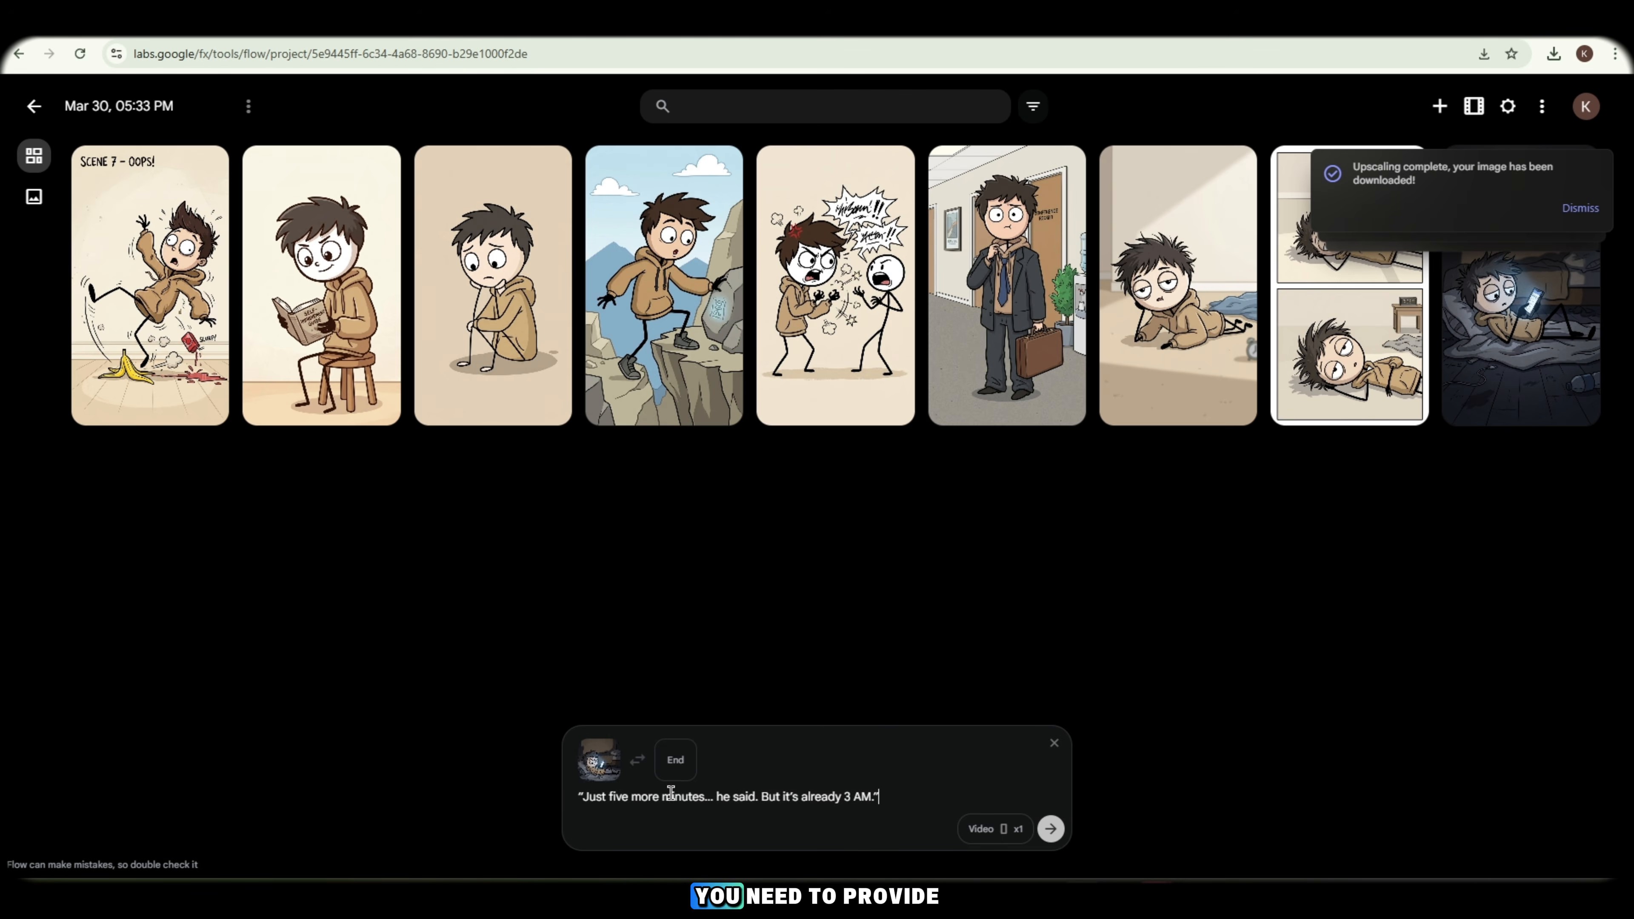
key(Home)
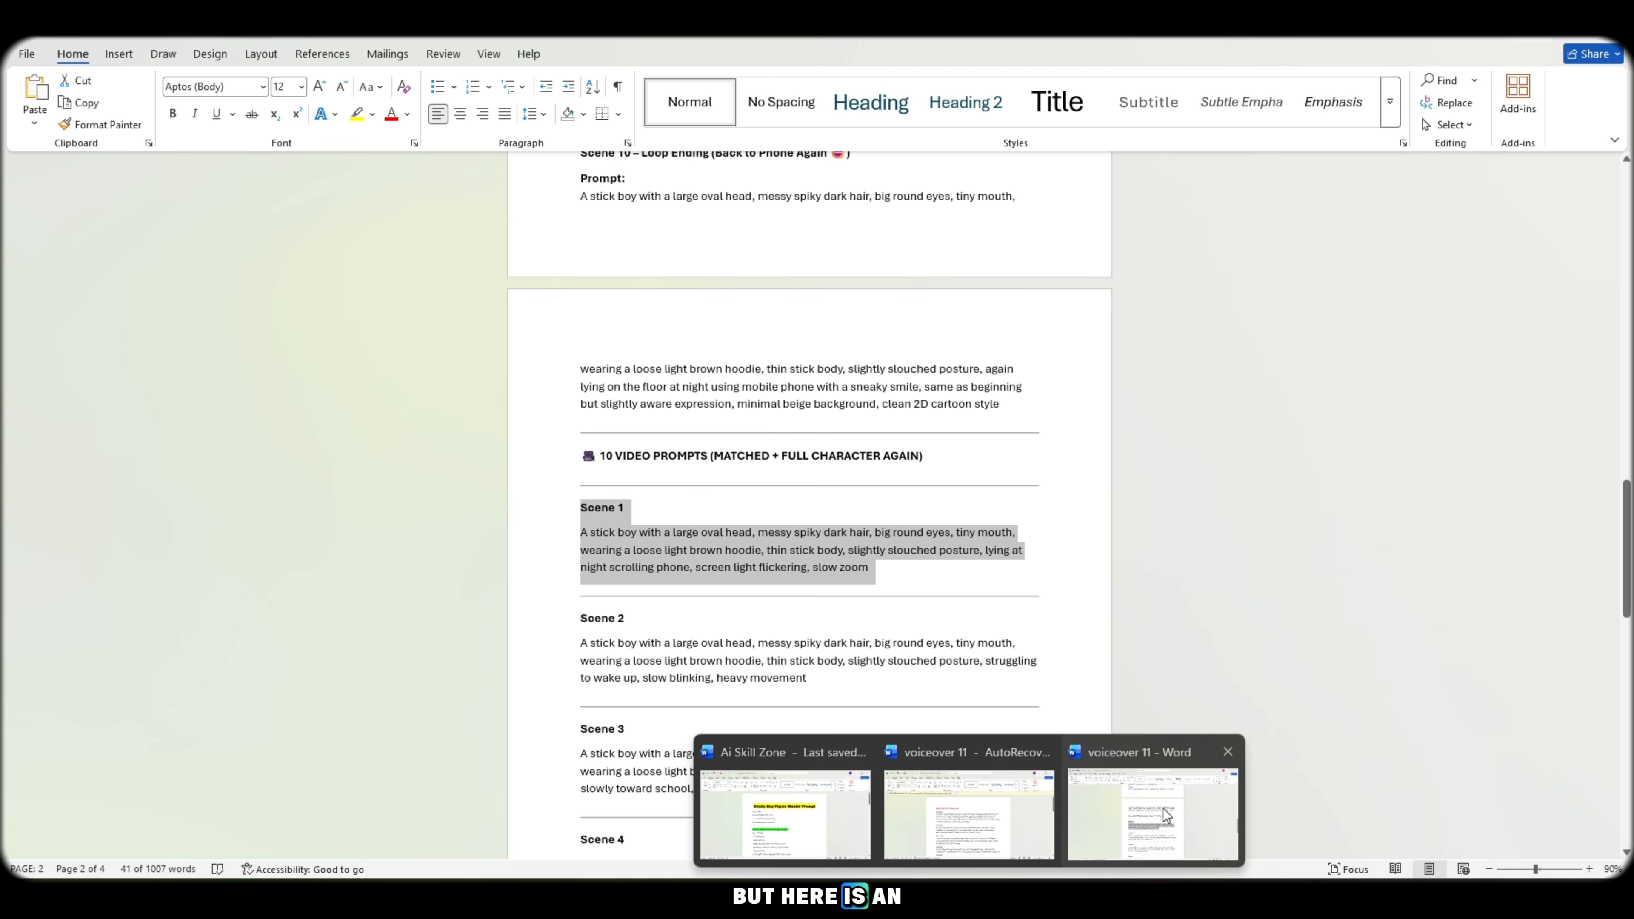
Step: Copy the Scene 1 video prompt from the voiceover 11 Word document and paste it in Flow before the voiceover line
click(1166, 815)
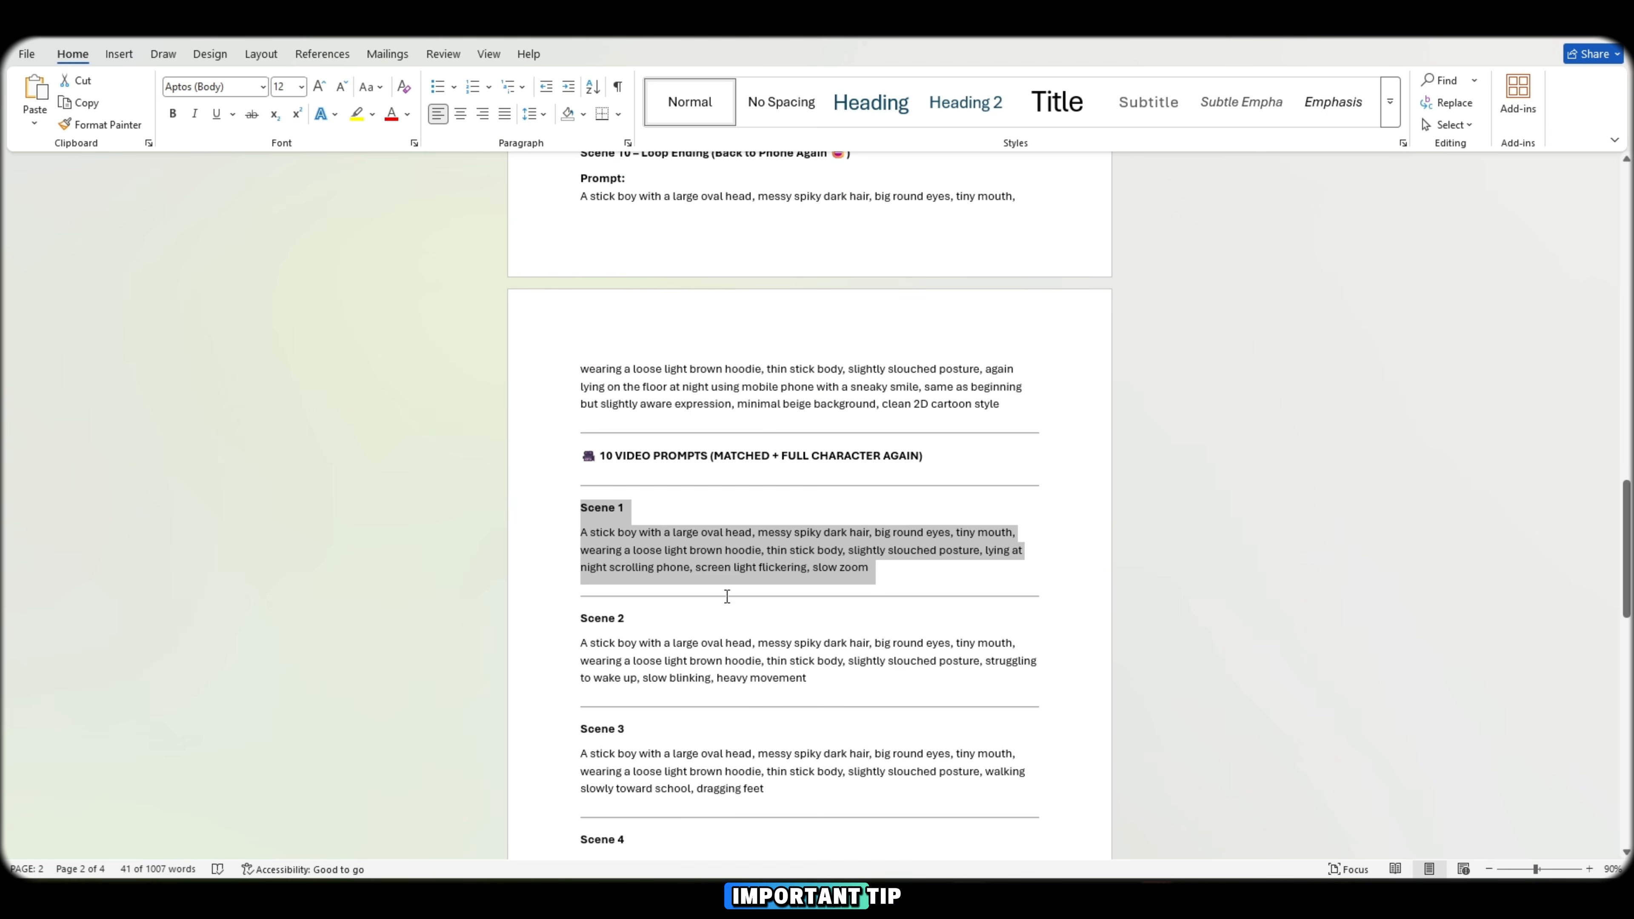
right_click(791, 565)
click(840, 626)
key(alt+Tab)
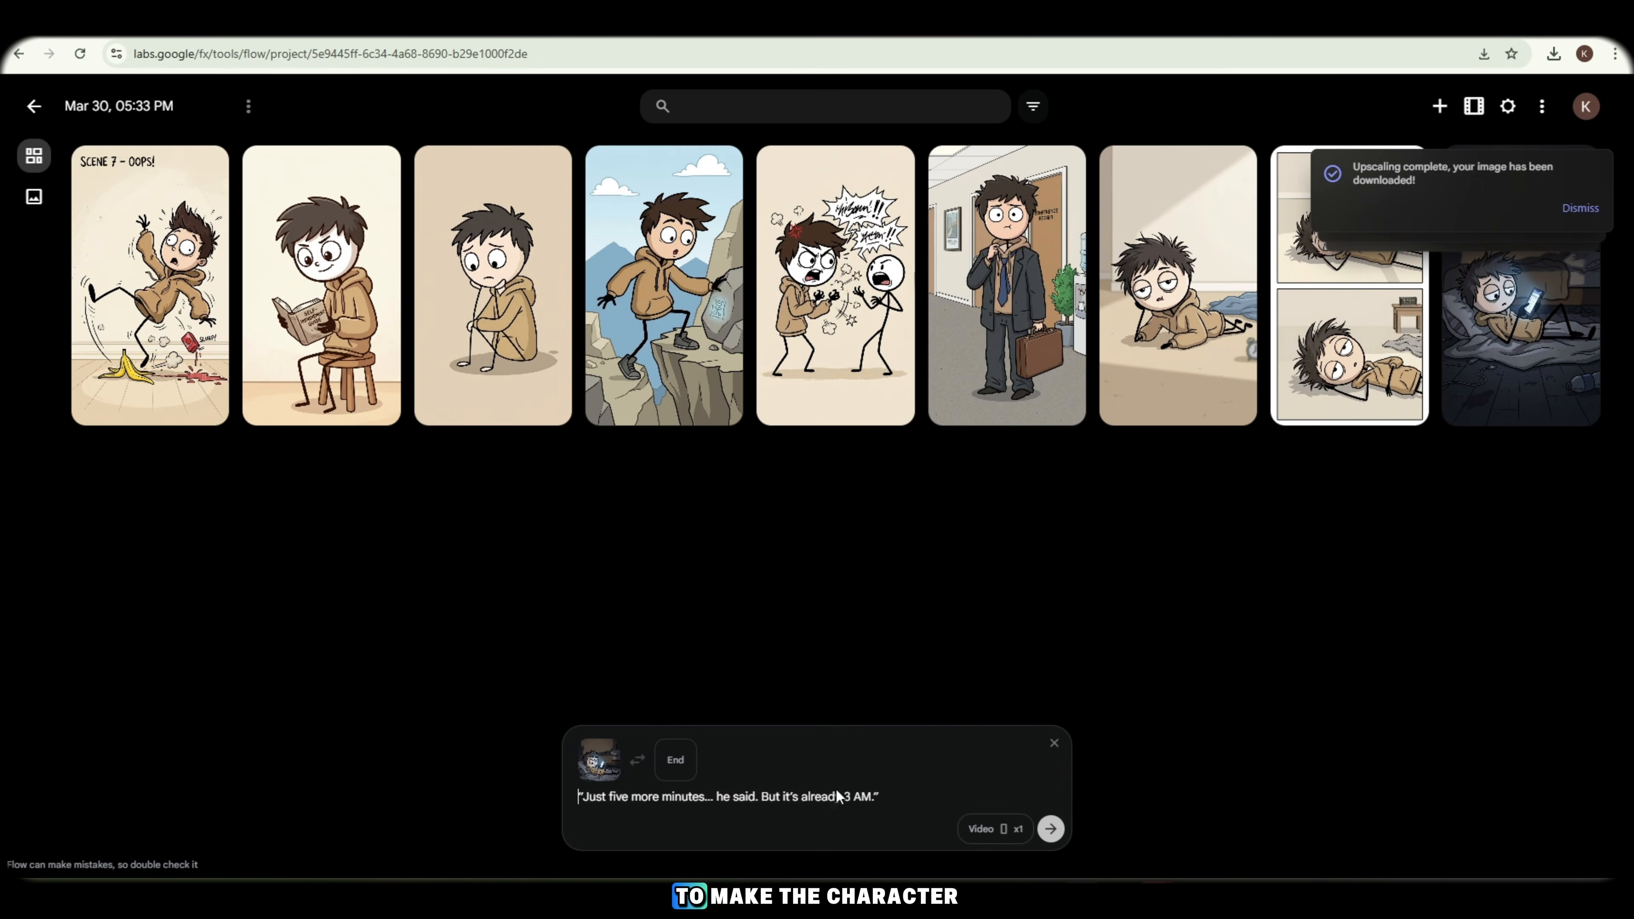
key(ctrl+v)
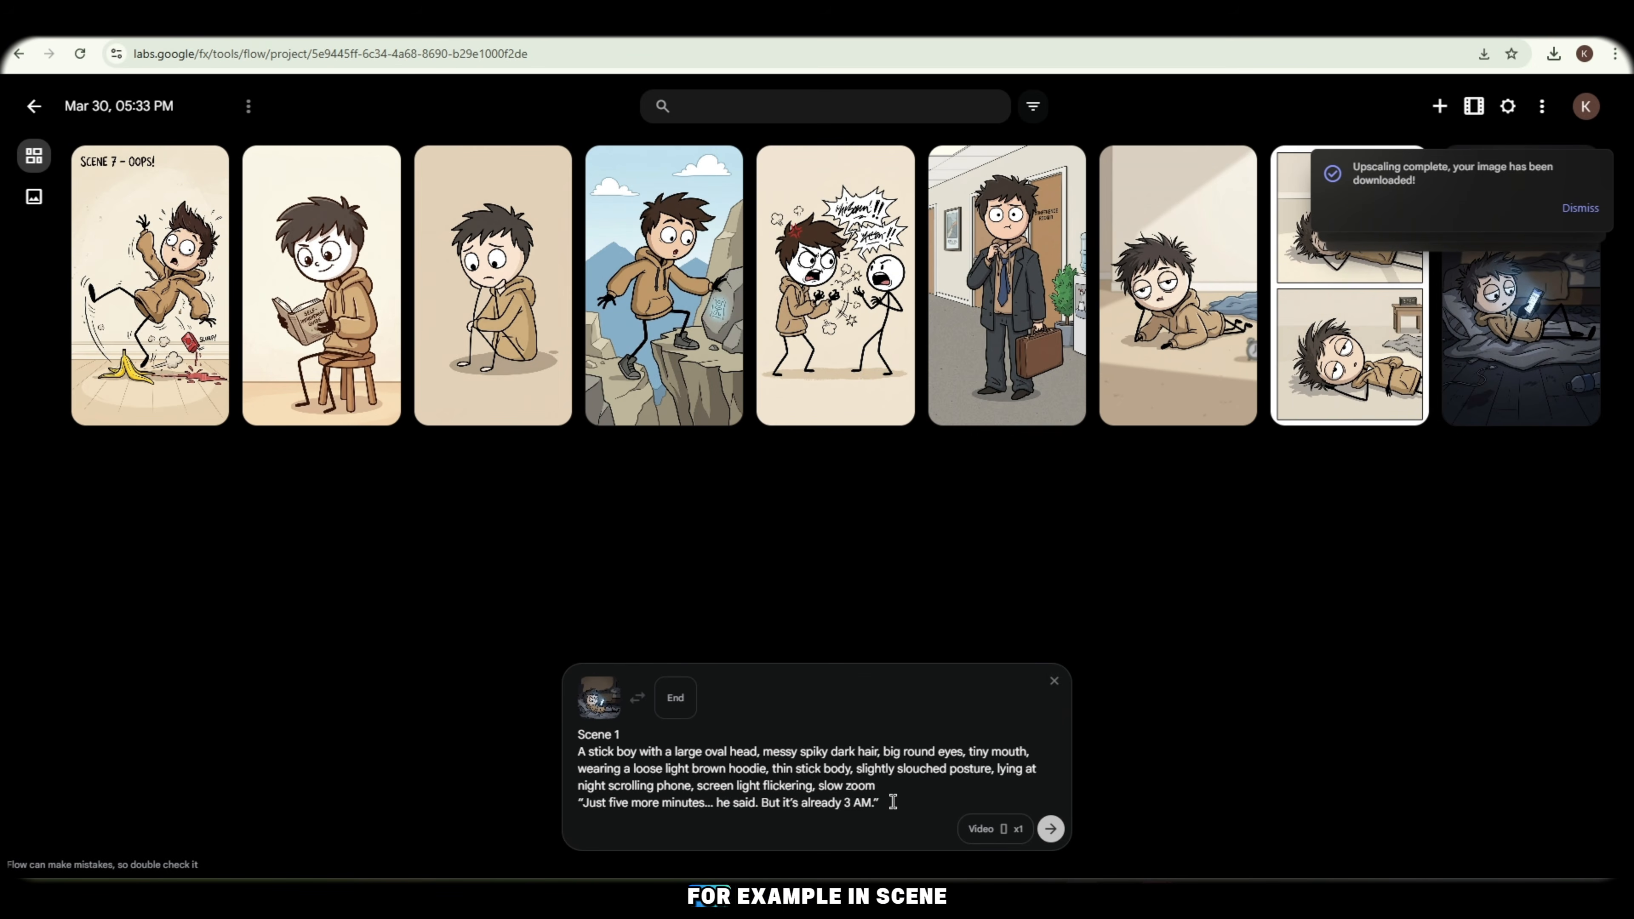
Step: Review the full Scene 1 prompt and the video settings, and generate the Scene 1 video
drag(905, 804, 598, 746)
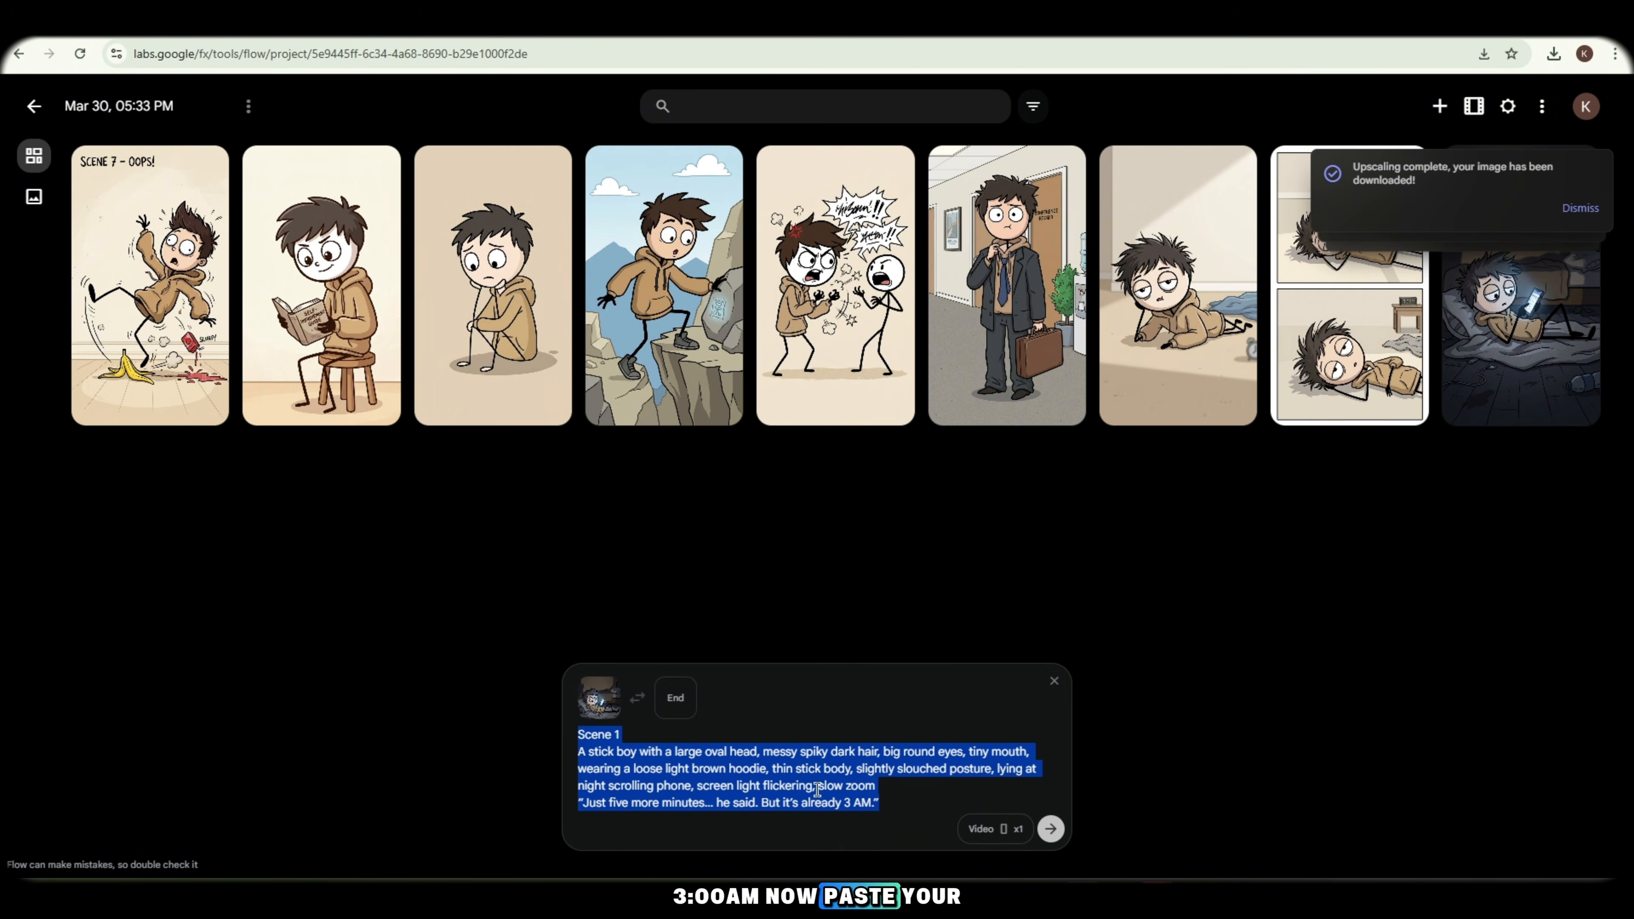
click(980, 831)
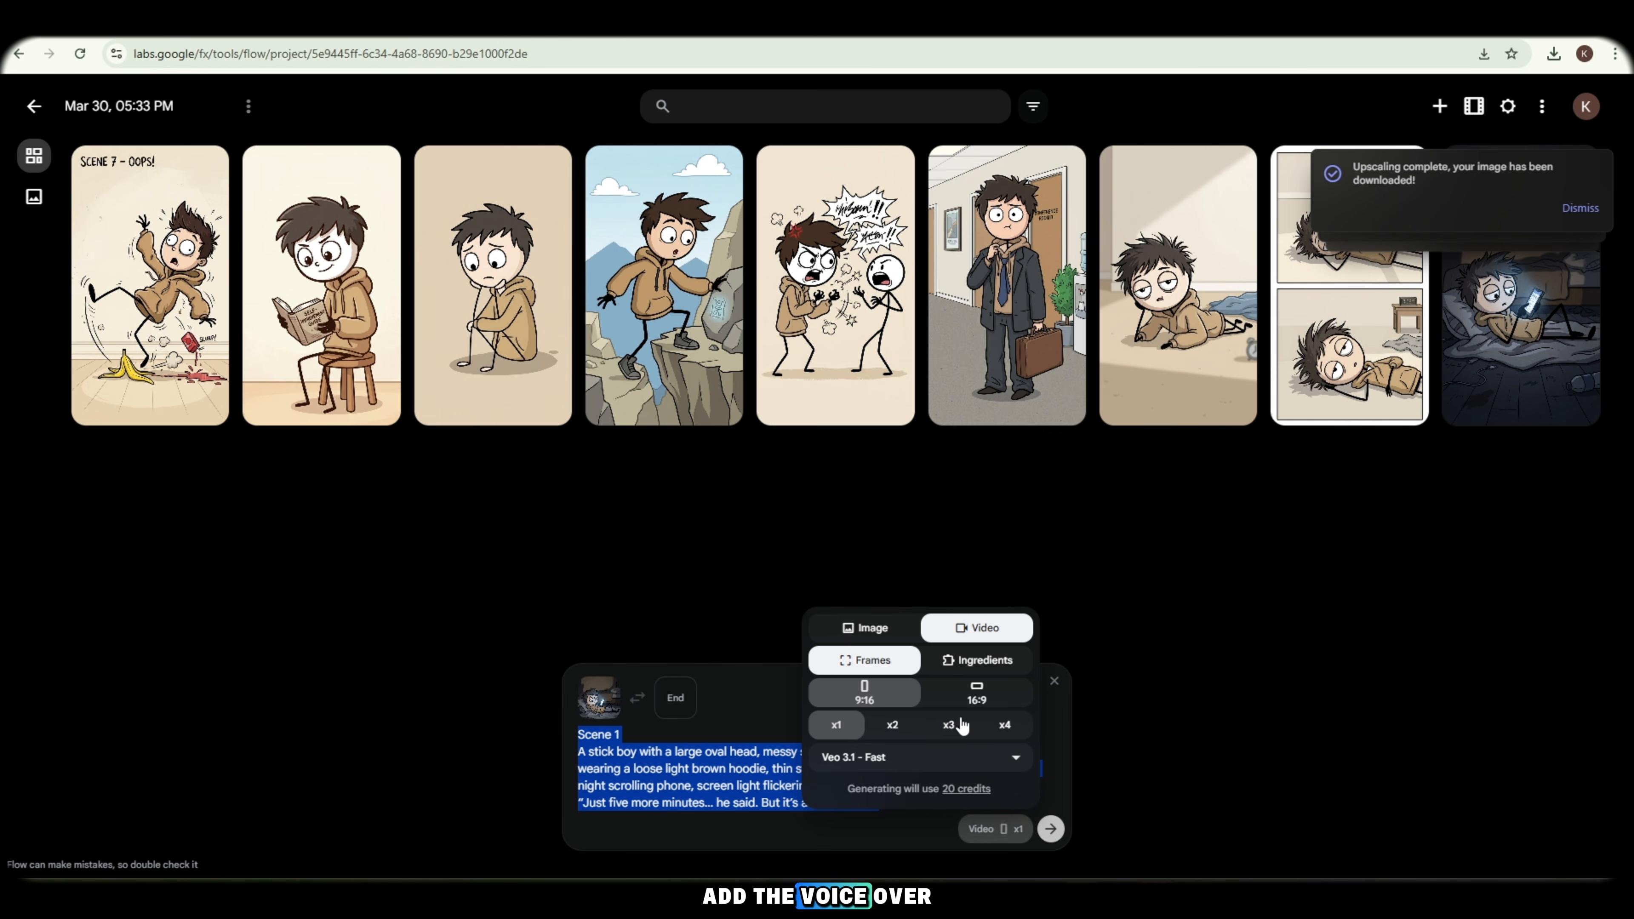
key(Return)
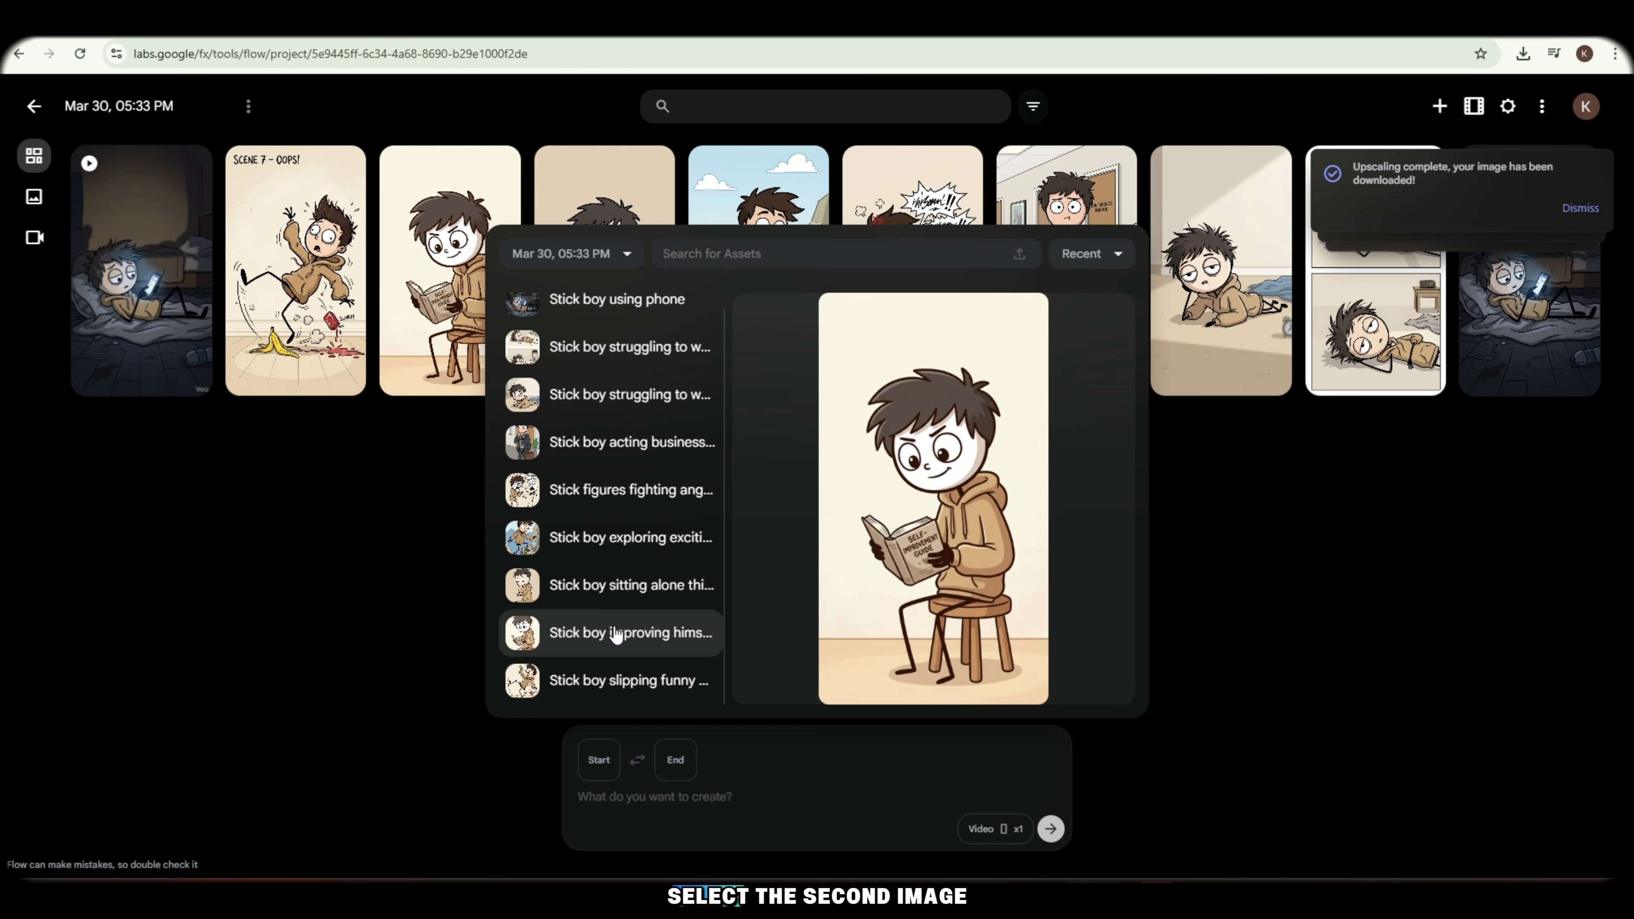
Step: Generate a video from the image of the boy reading, using the quiet-thinking prompt with the voiceover "And finally... he starts thinking about his life."
click(616, 635)
key(ctrl+v)
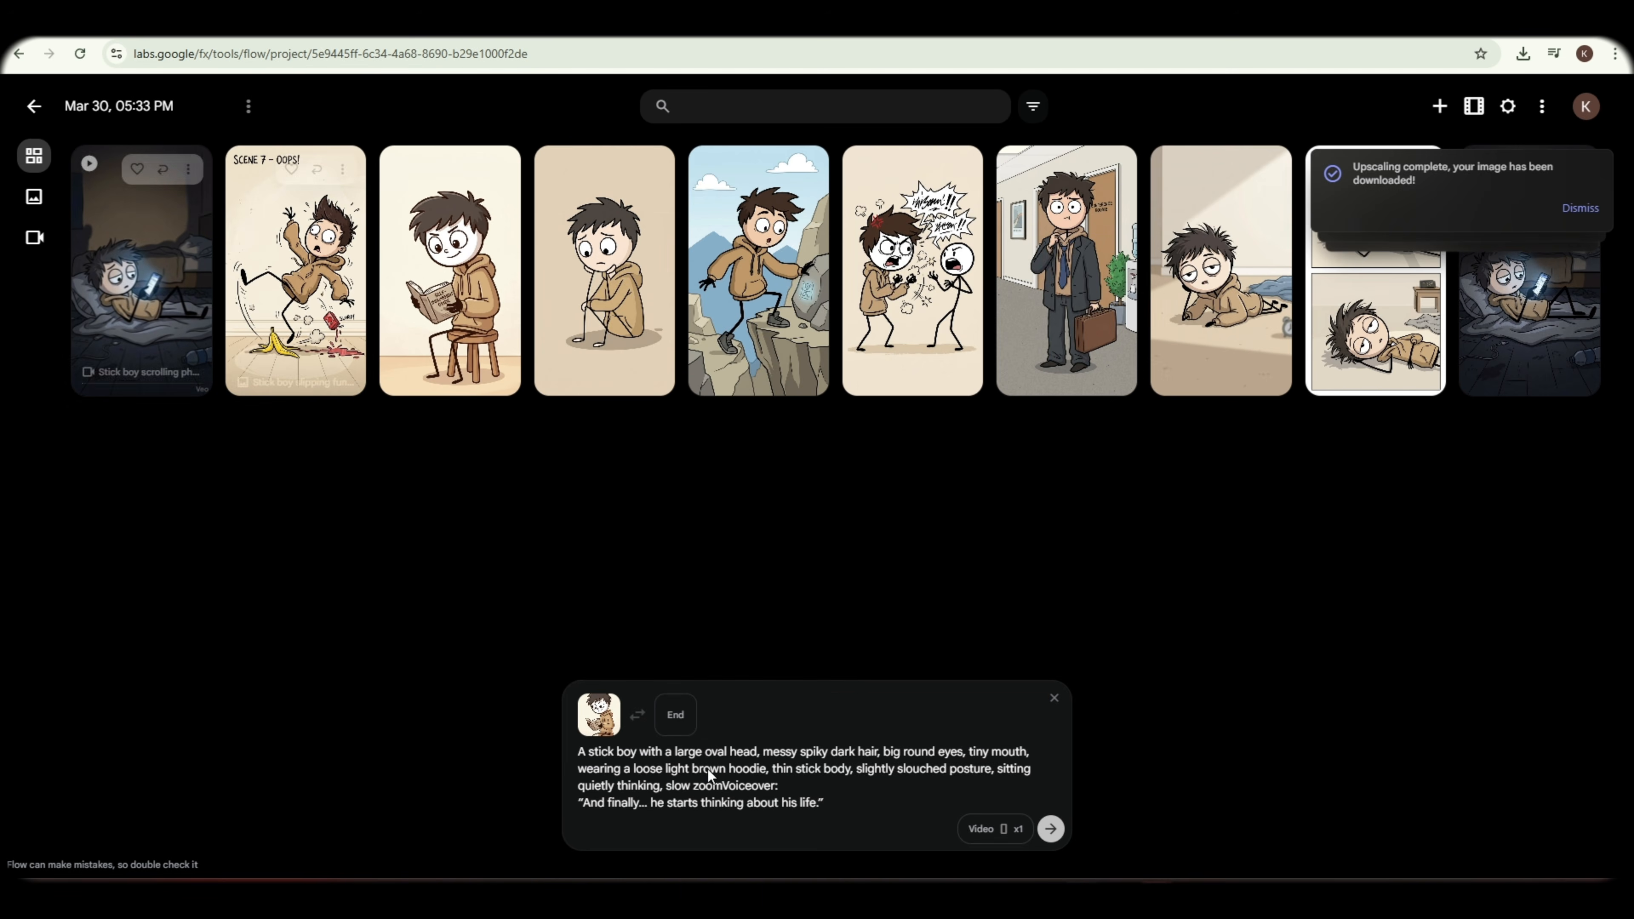
click(1051, 830)
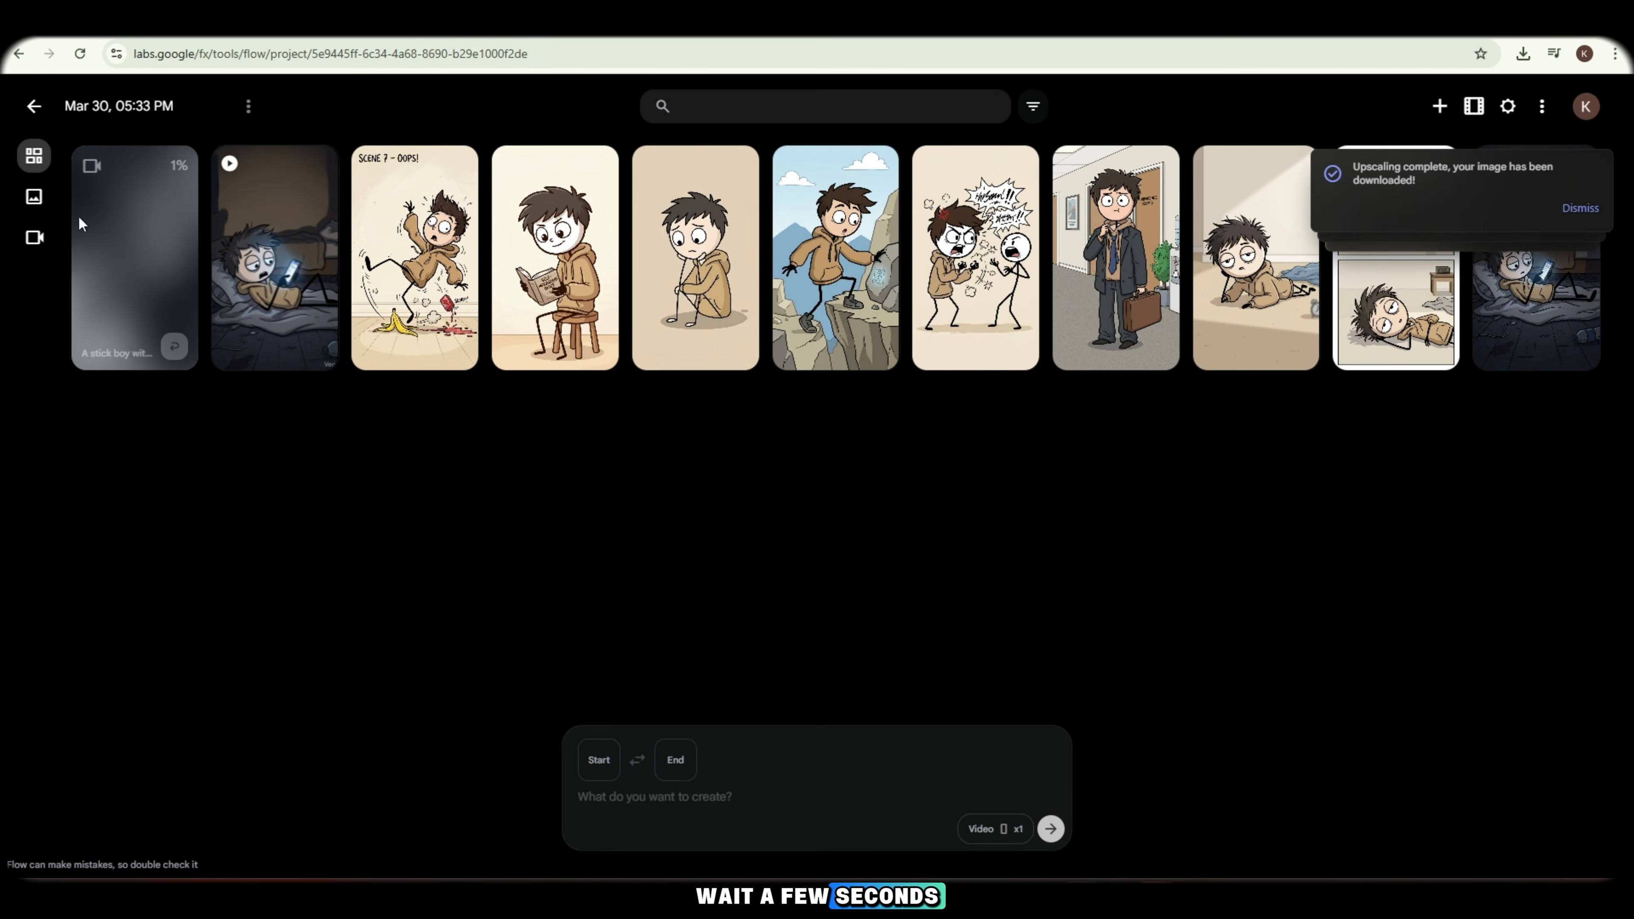
Step: Browse the project's images for the next video's start frame
click(555, 258)
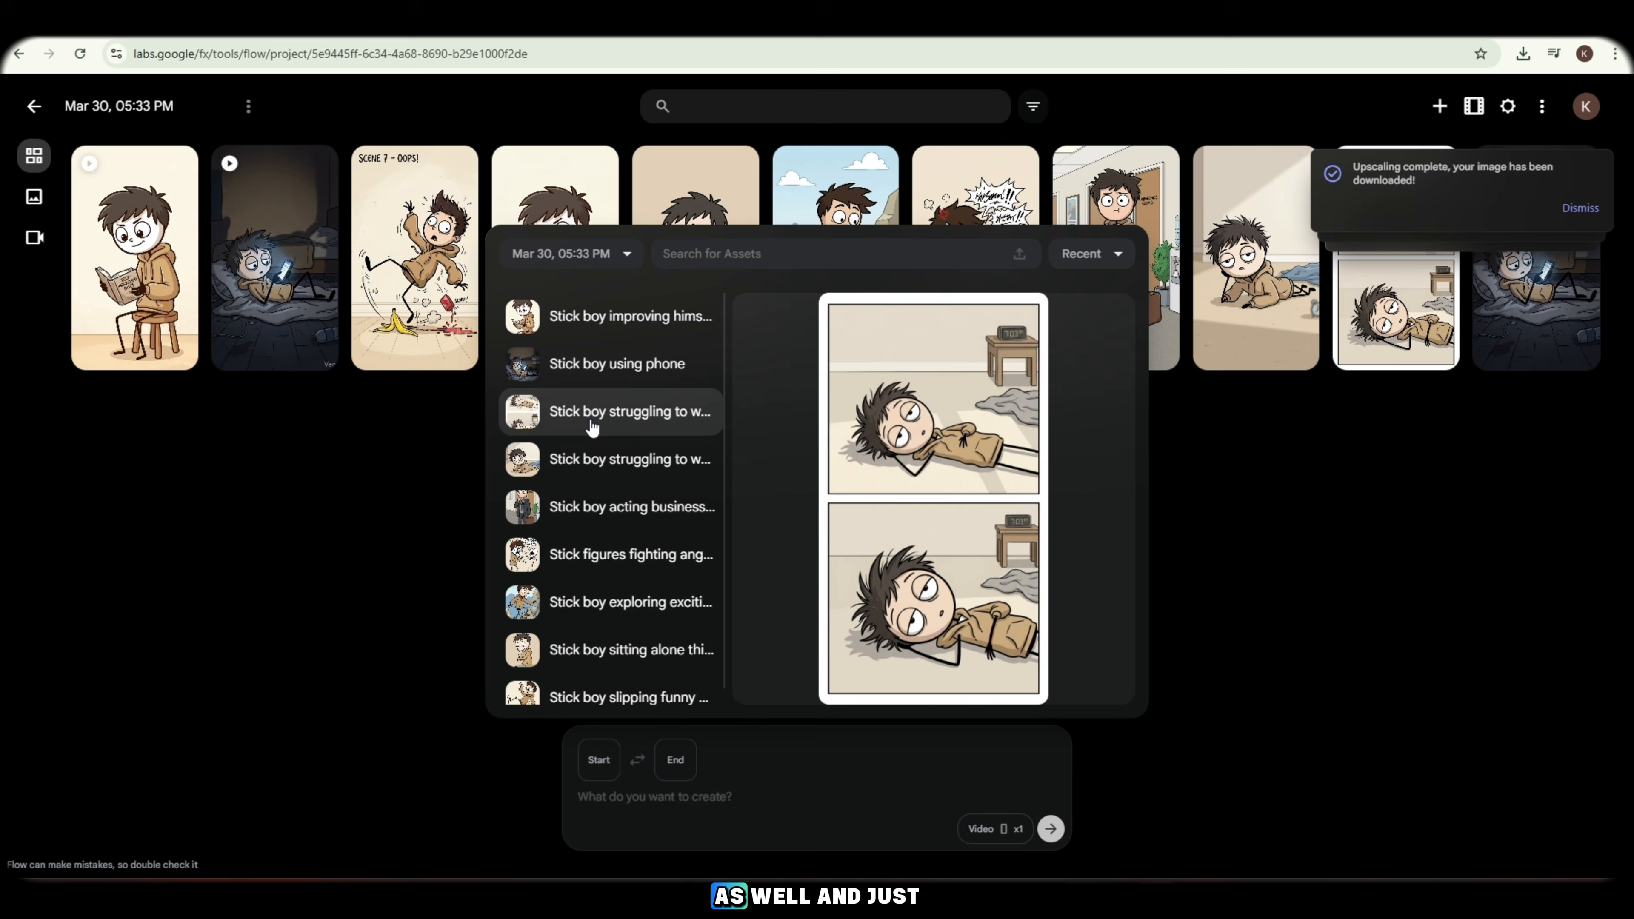
scroll(604, 673, down, 1)
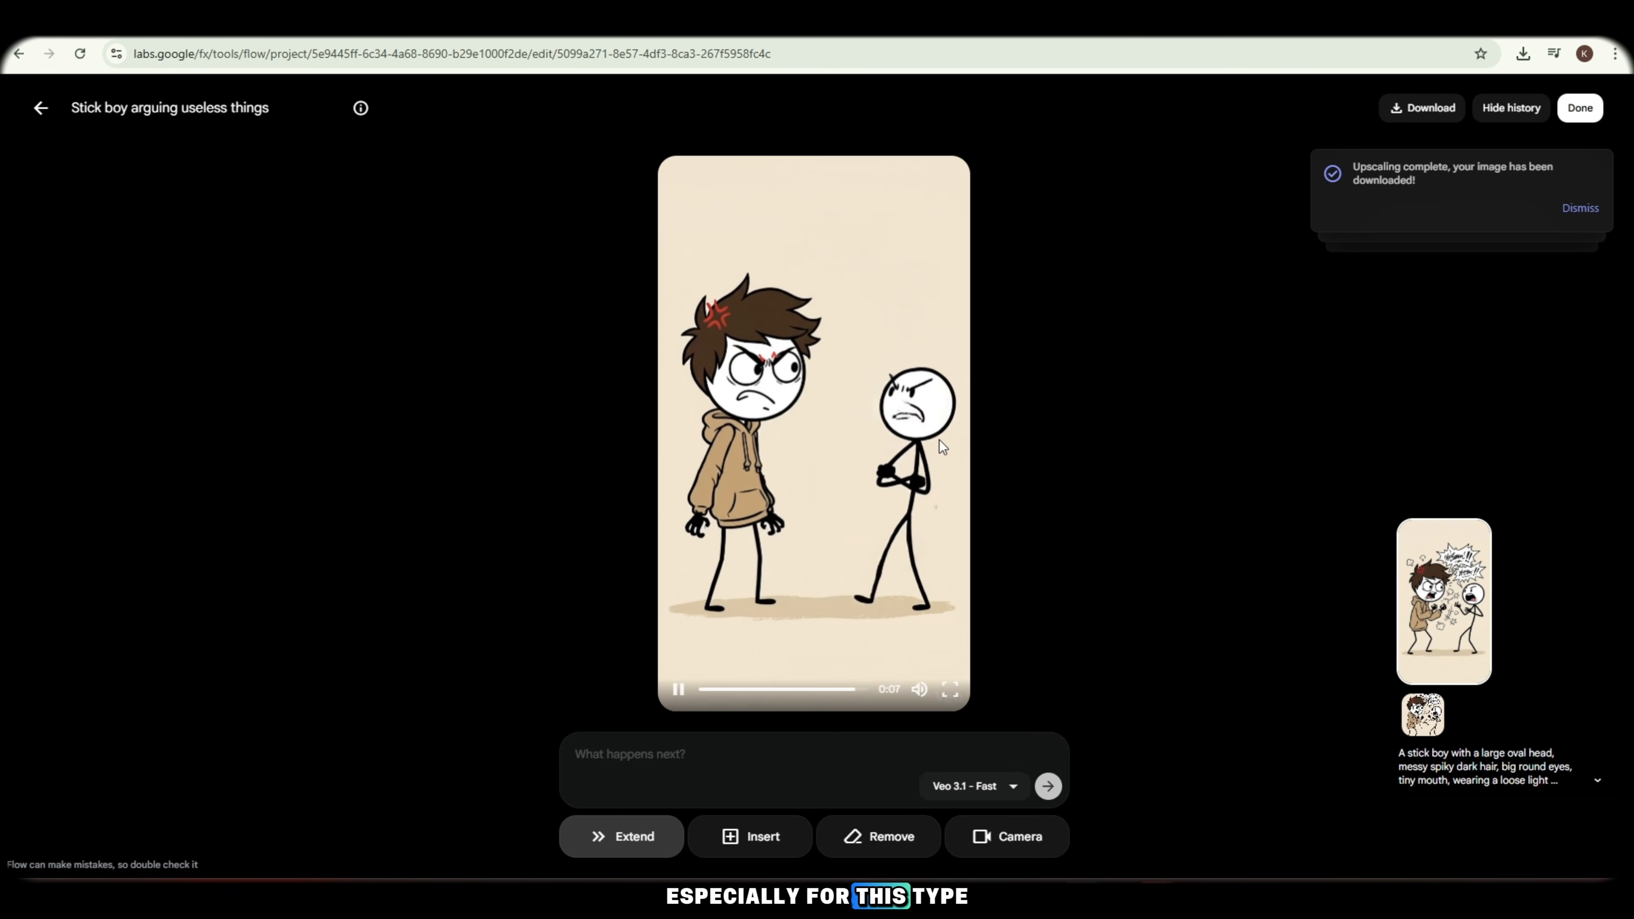
Step: Download the video of the two stick figures arguing at 720p original size and return to the project
click(1420, 110)
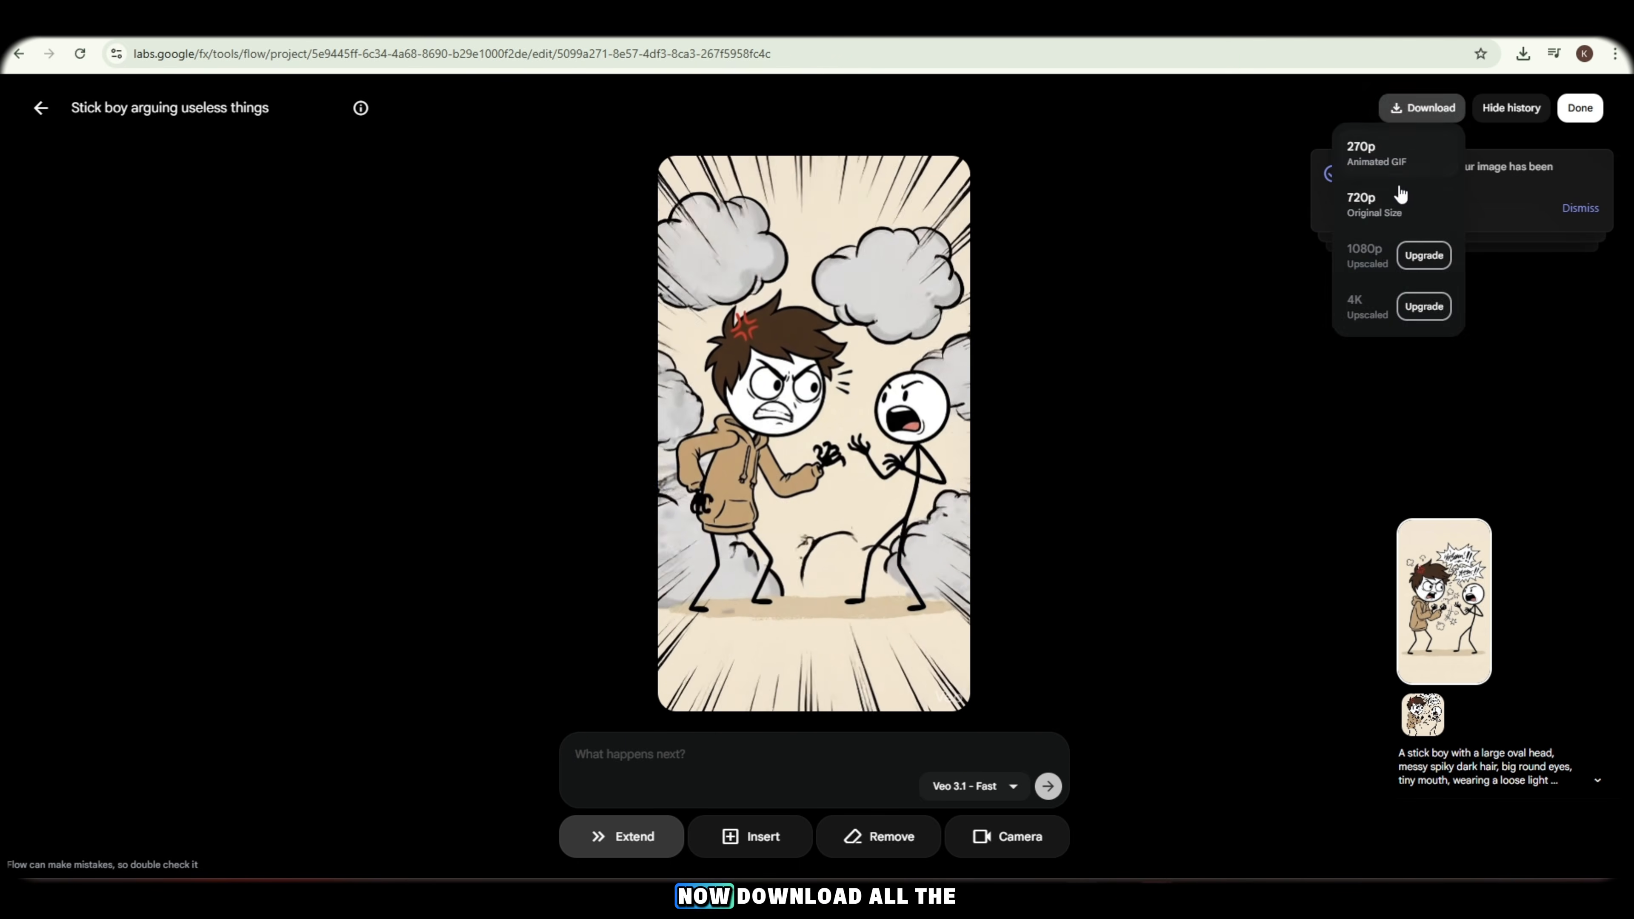
click(1390, 193)
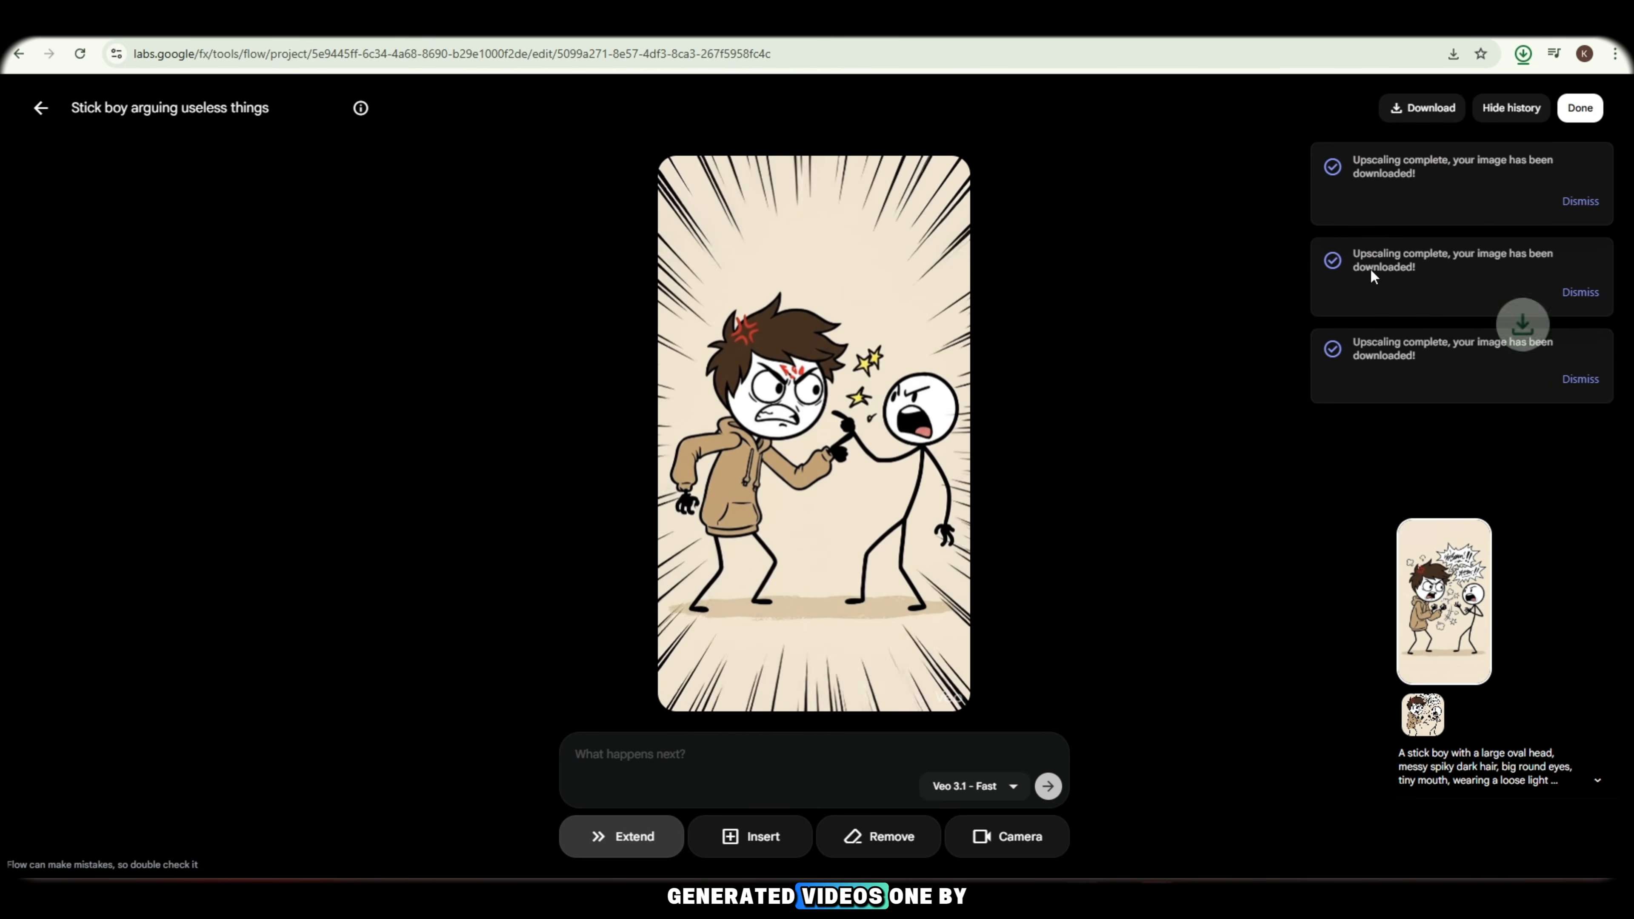
click(40, 108)
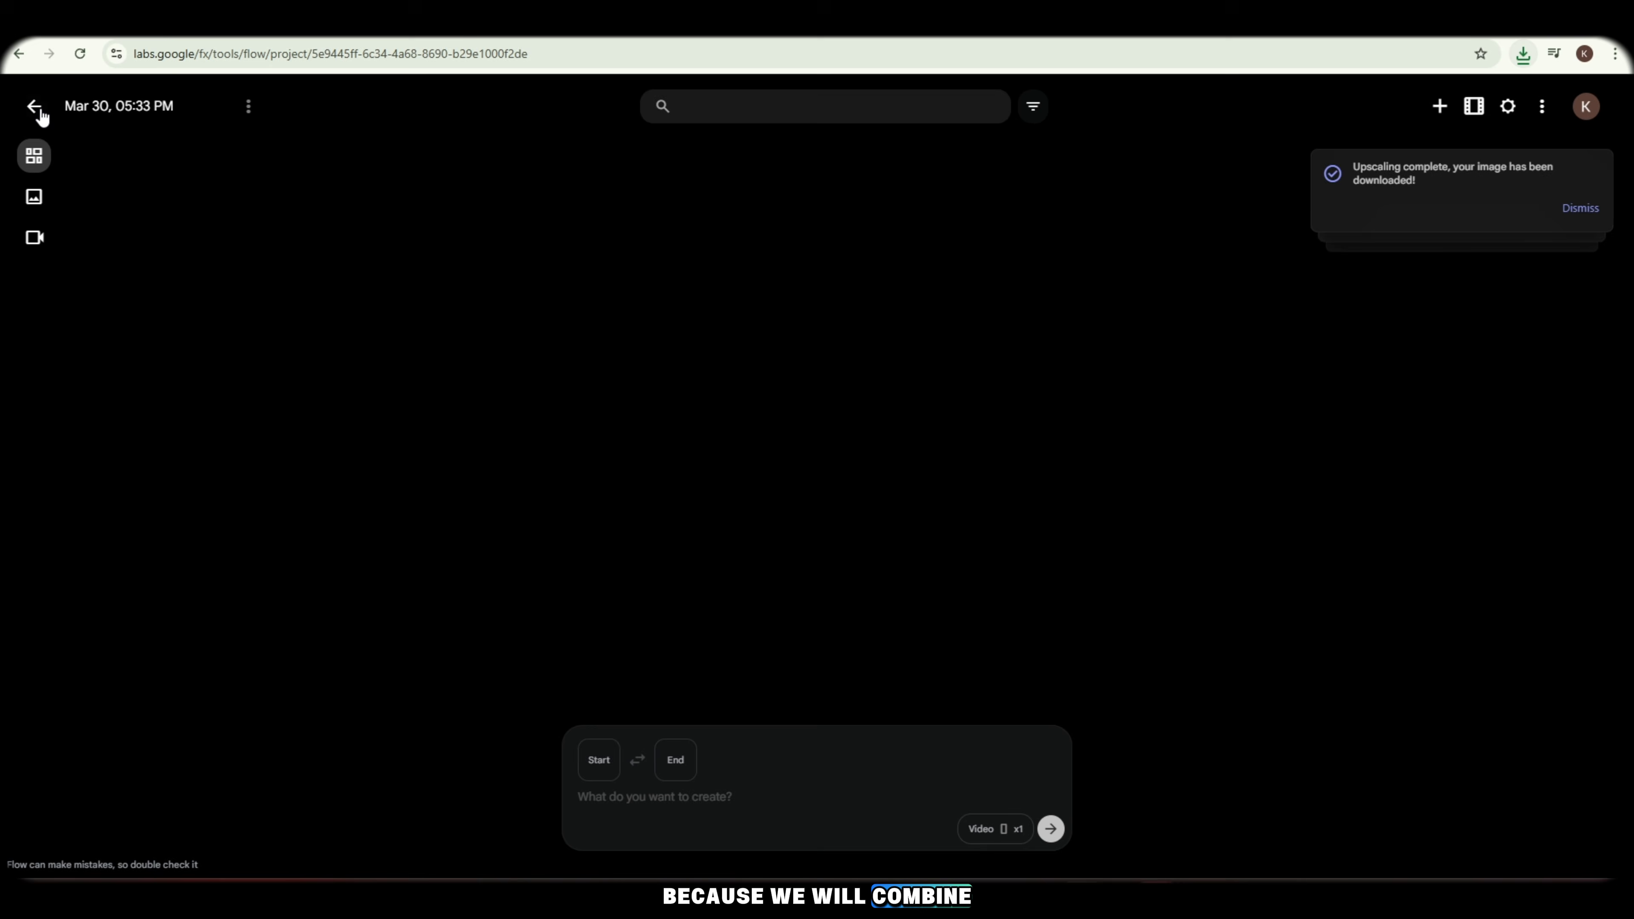
Step: Open the video of the boy scrolling his phone at night and download it at 720p
click(539, 271)
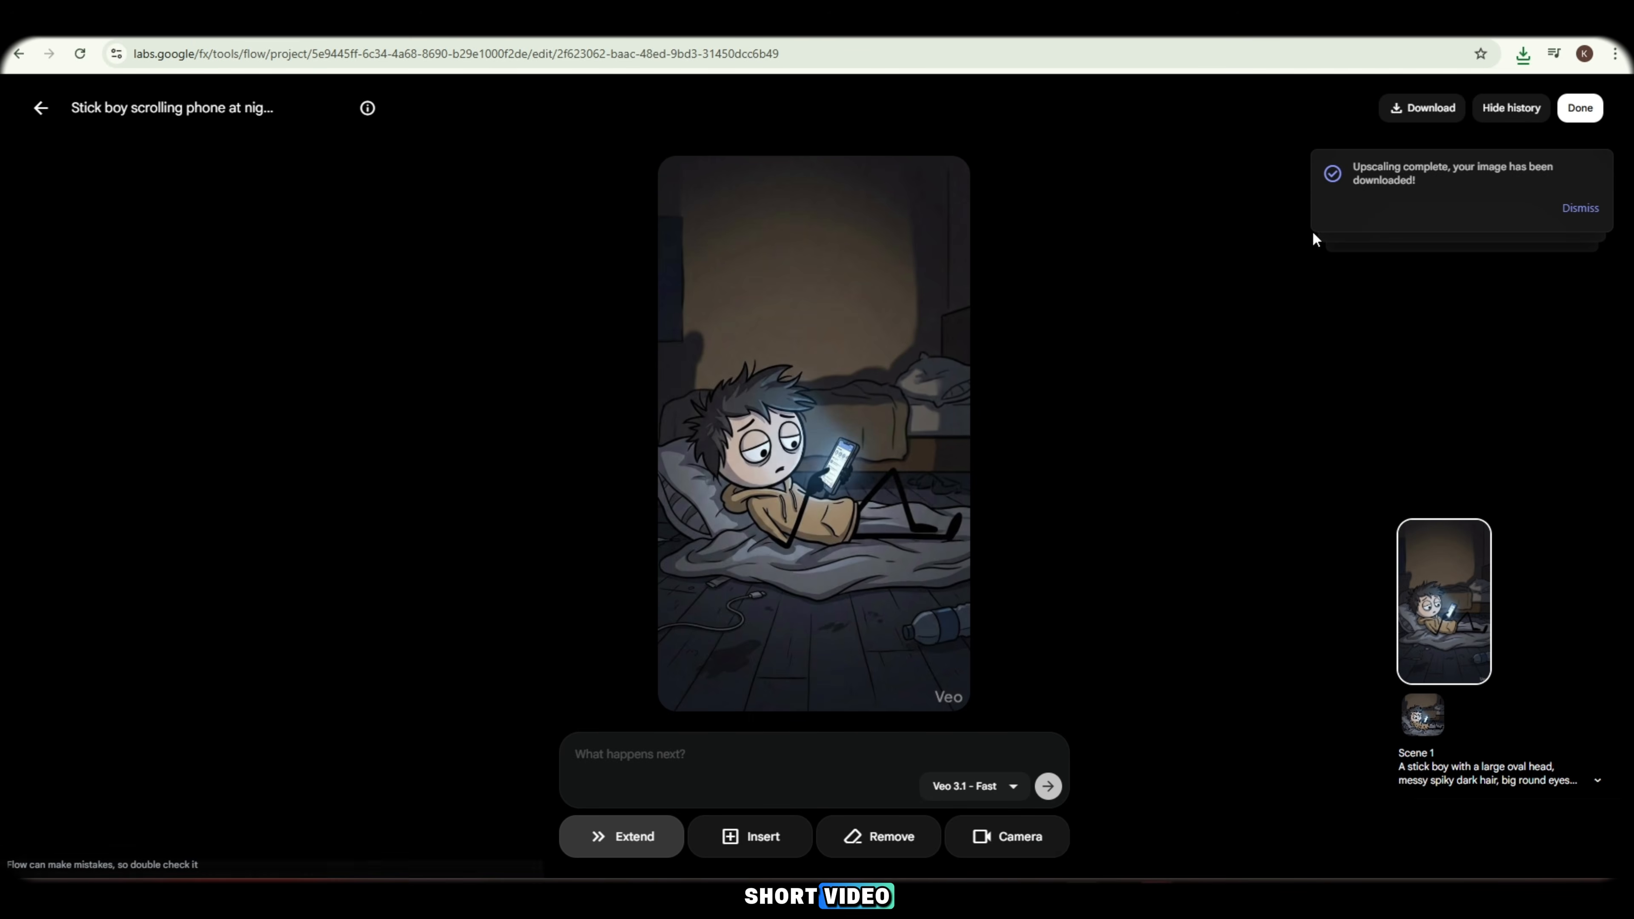
click(1422, 108)
click(1379, 202)
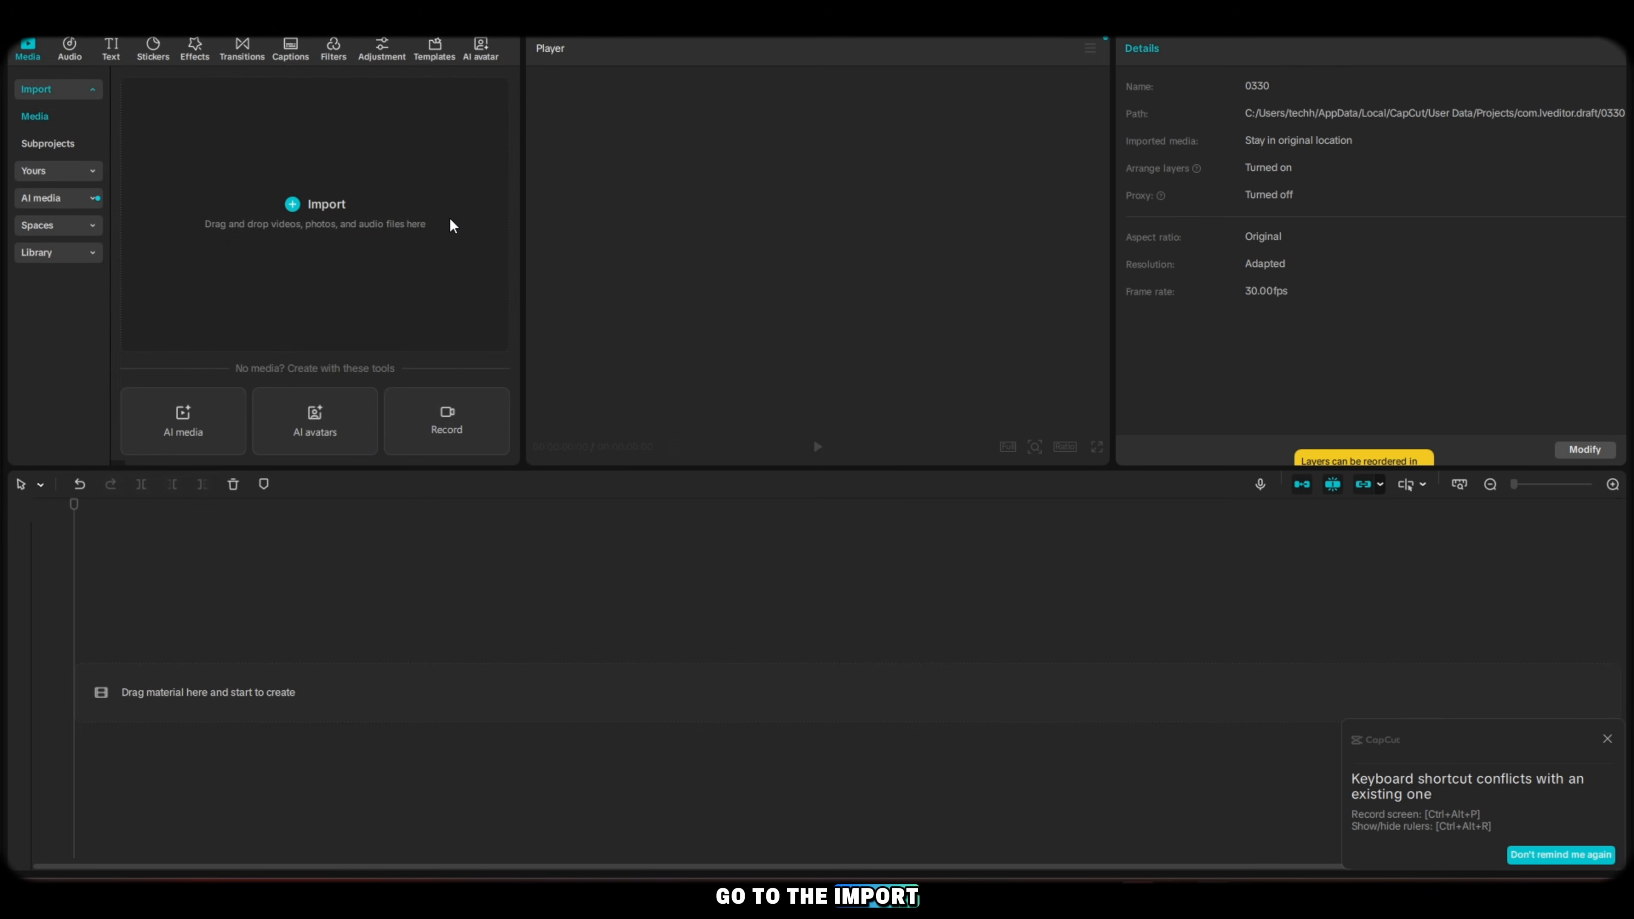
Step: Import the downloaded stick boy videos into CapCut and arrange them on the timeline, with the phone-scrolling clip first and the thinking clip second
click(450, 226)
click(75, 195)
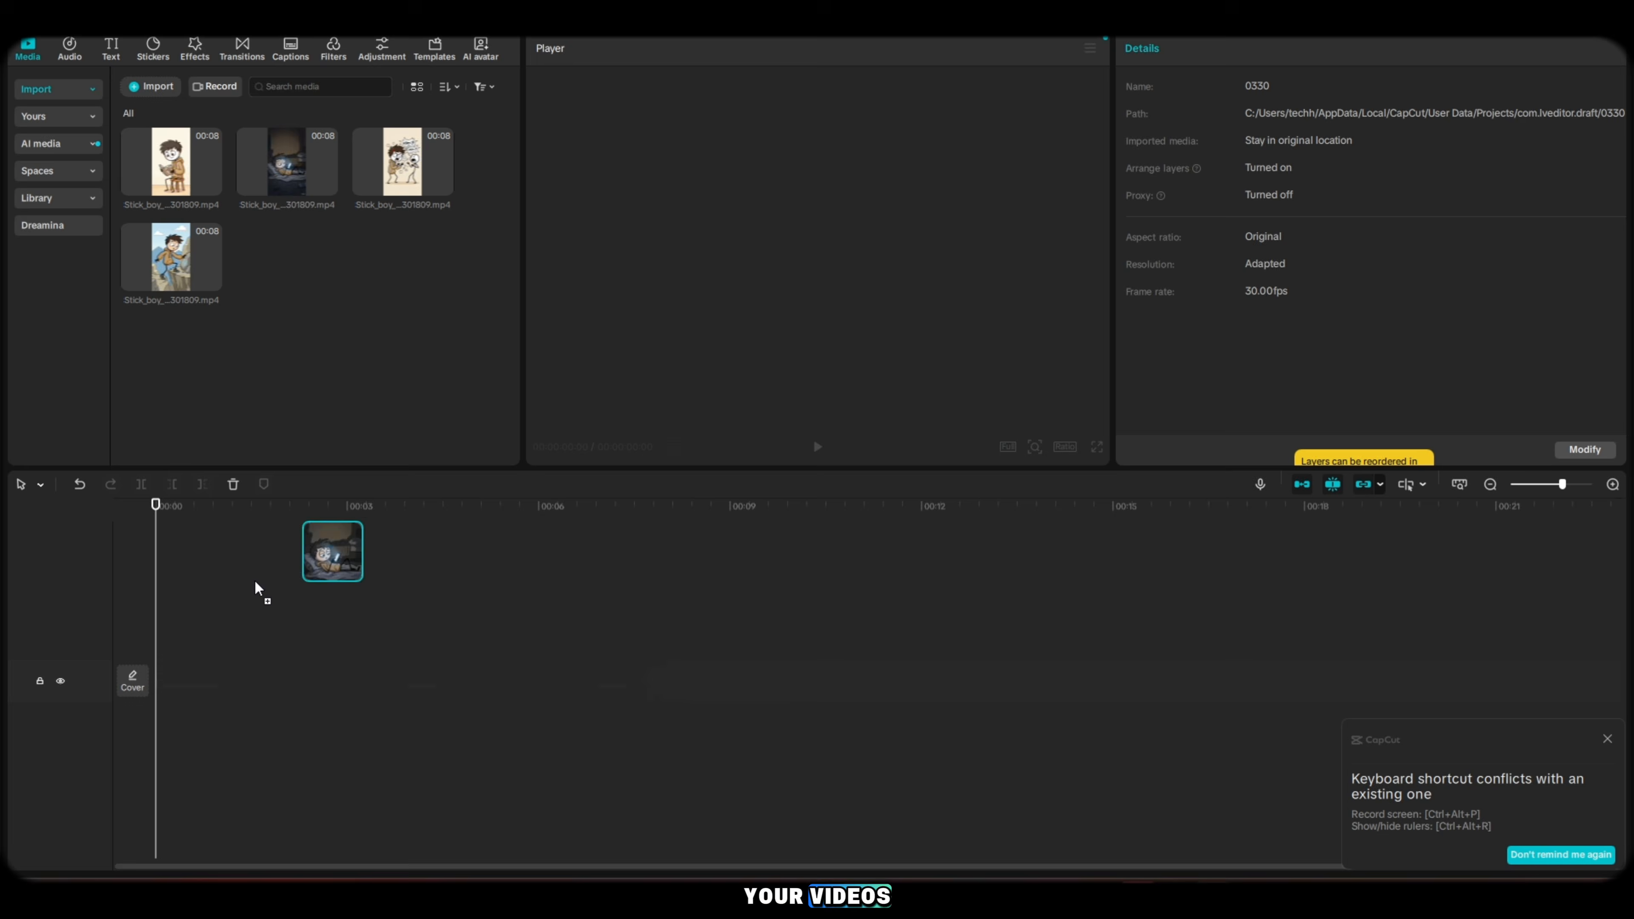
drag(256, 591, 169, 673)
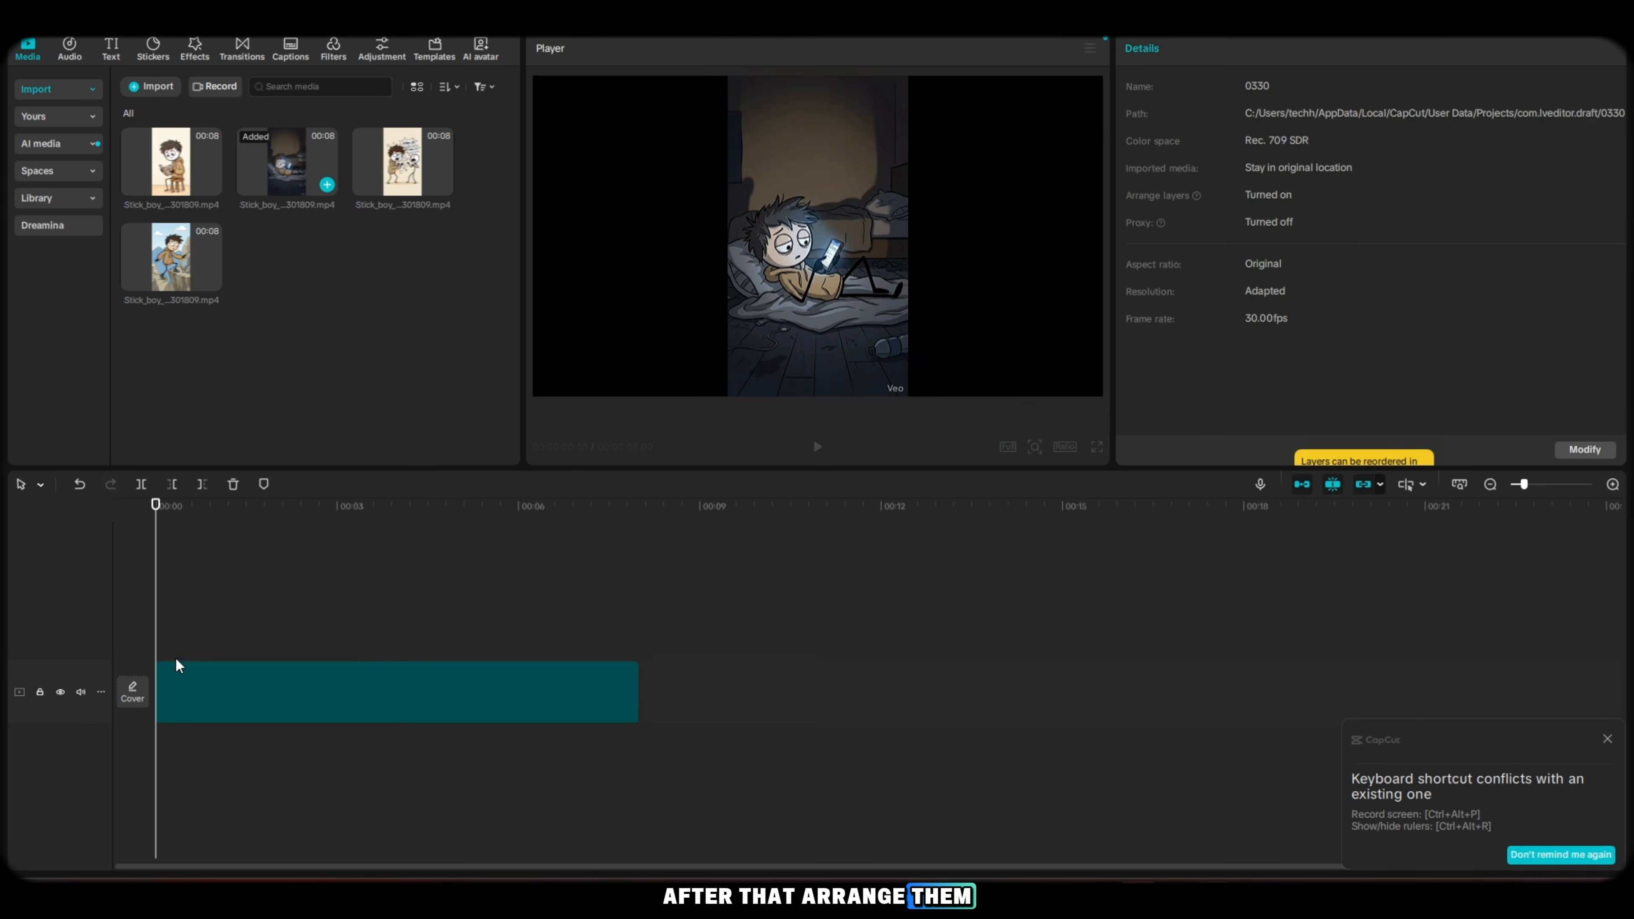
drag(215, 182, 643, 696)
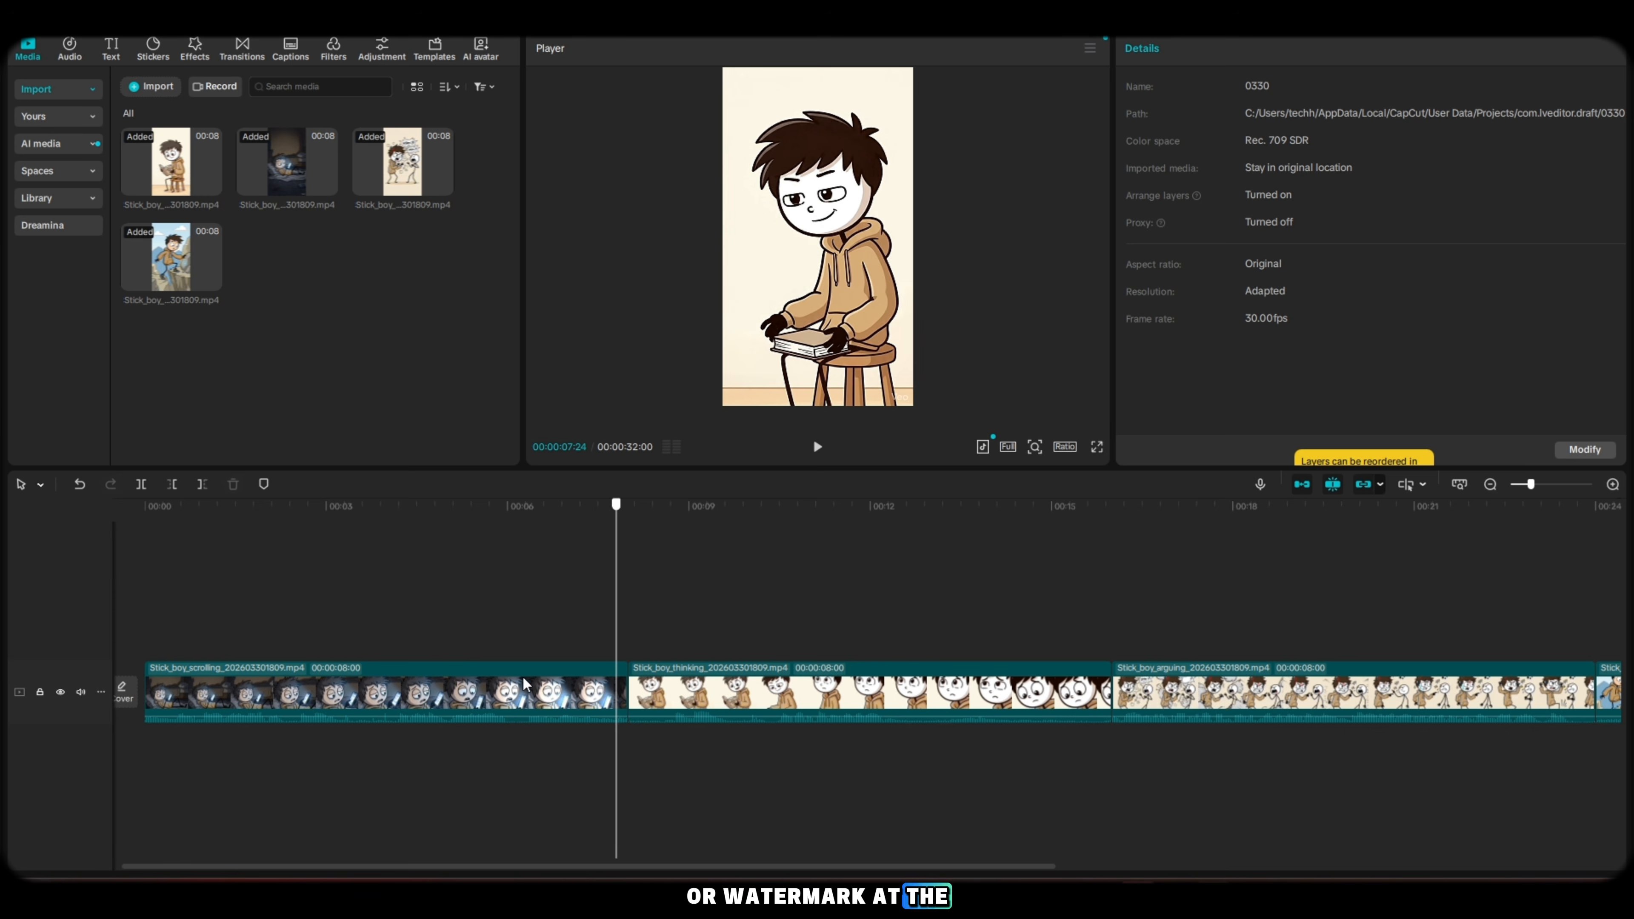
Step: Scale all the timeline clips to 110% to crop out the watermark, and preview the assembled video
click(518, 630)
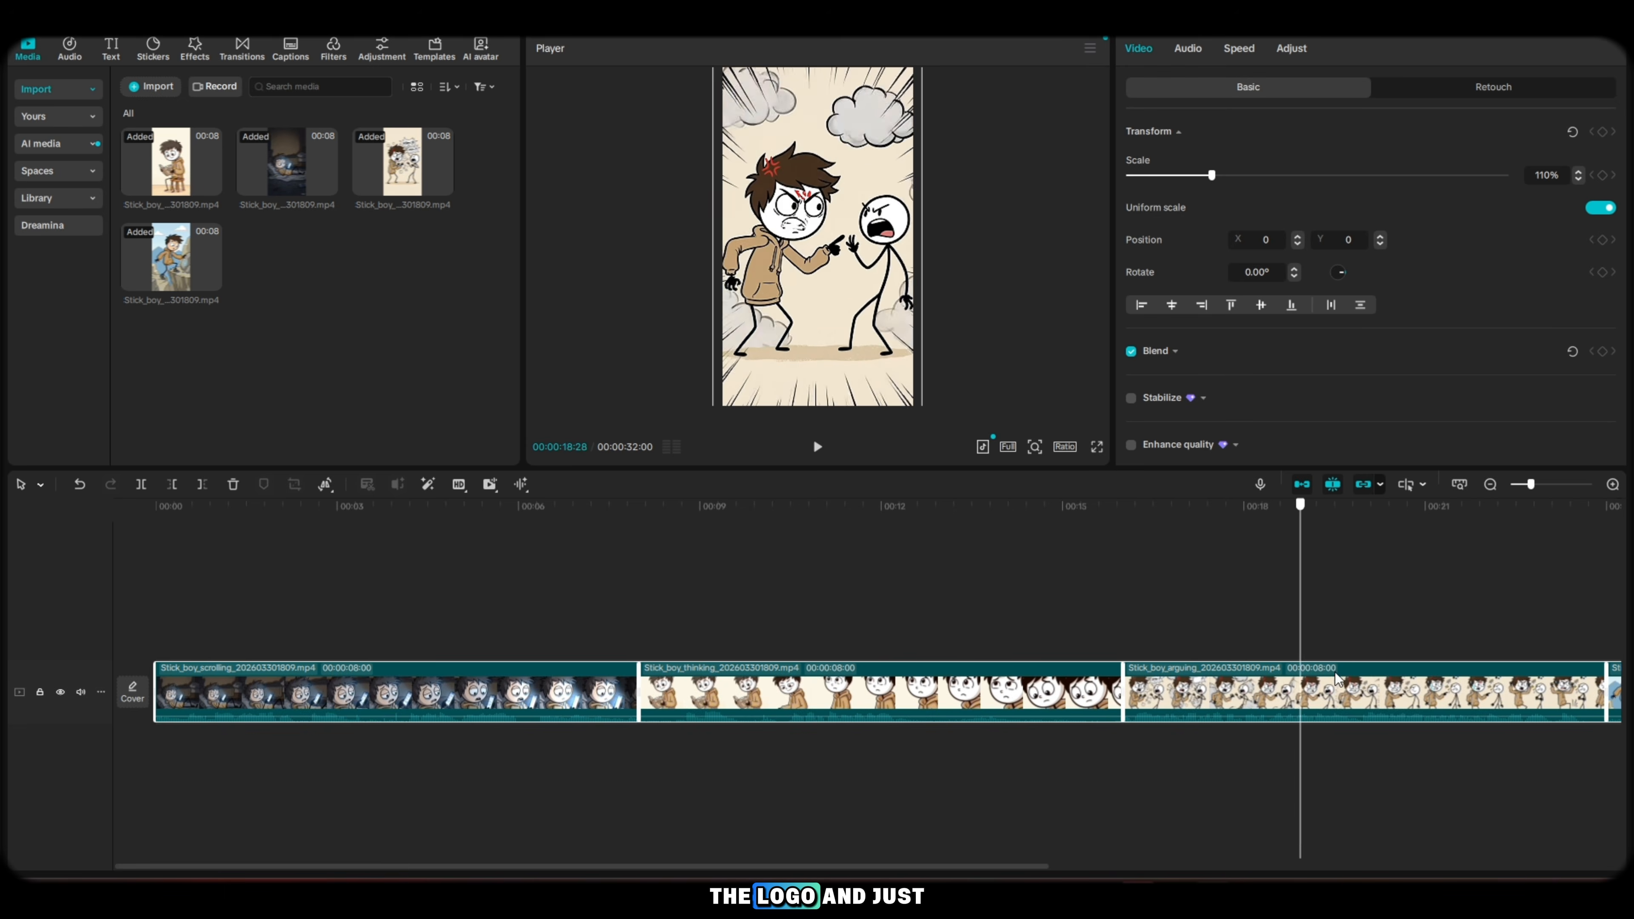
key(space)
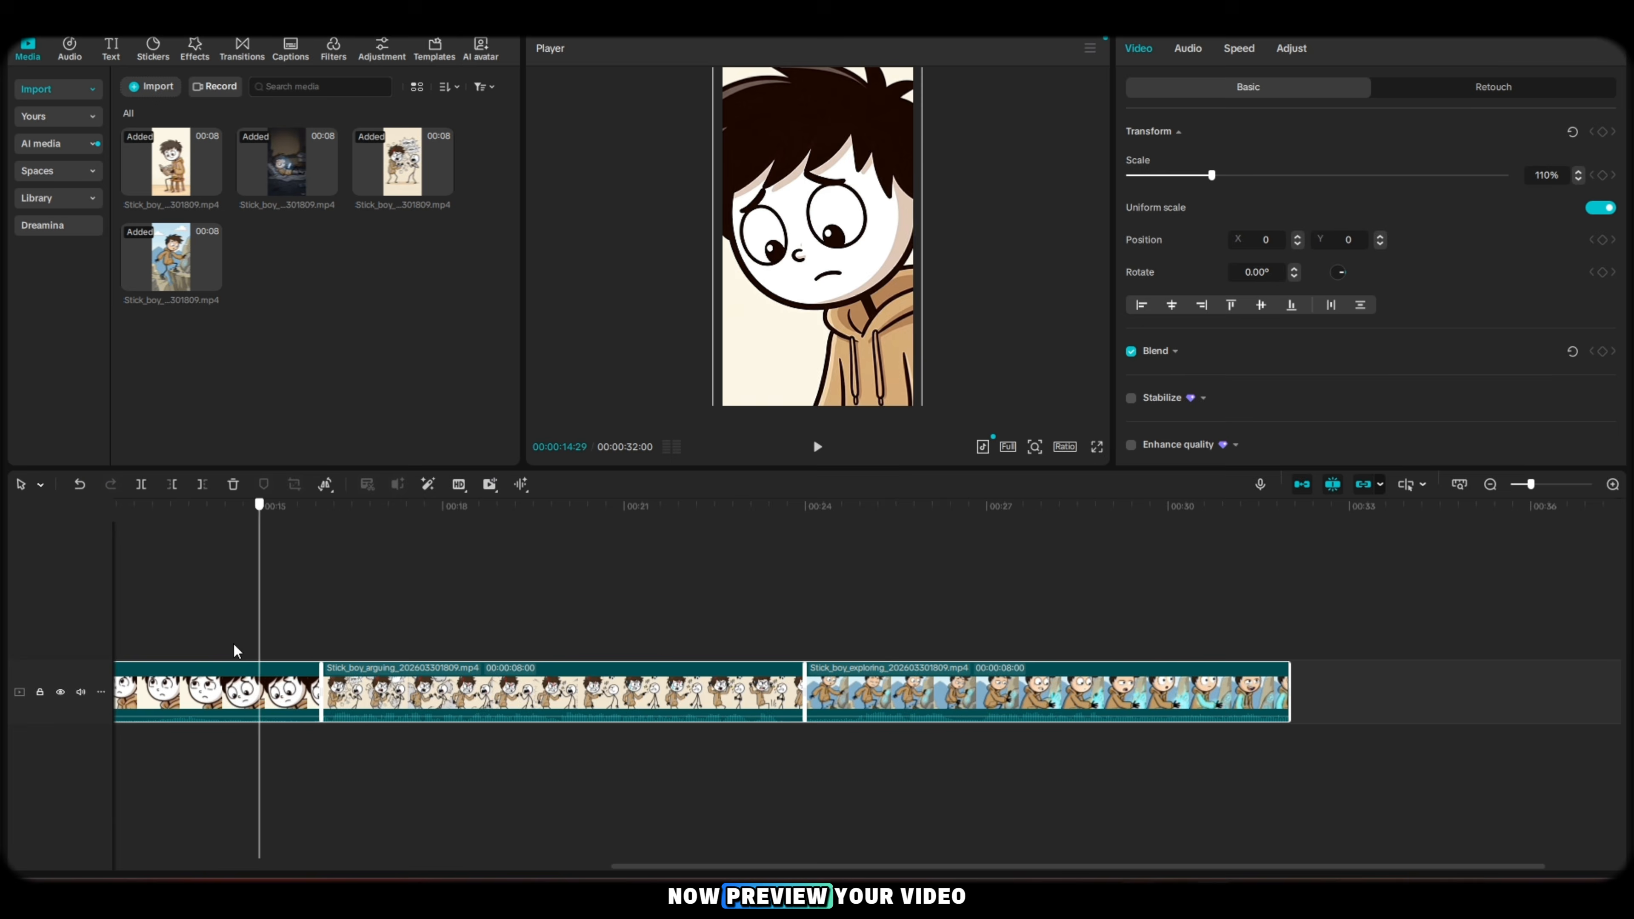
scroll(234, 651, left, 10)
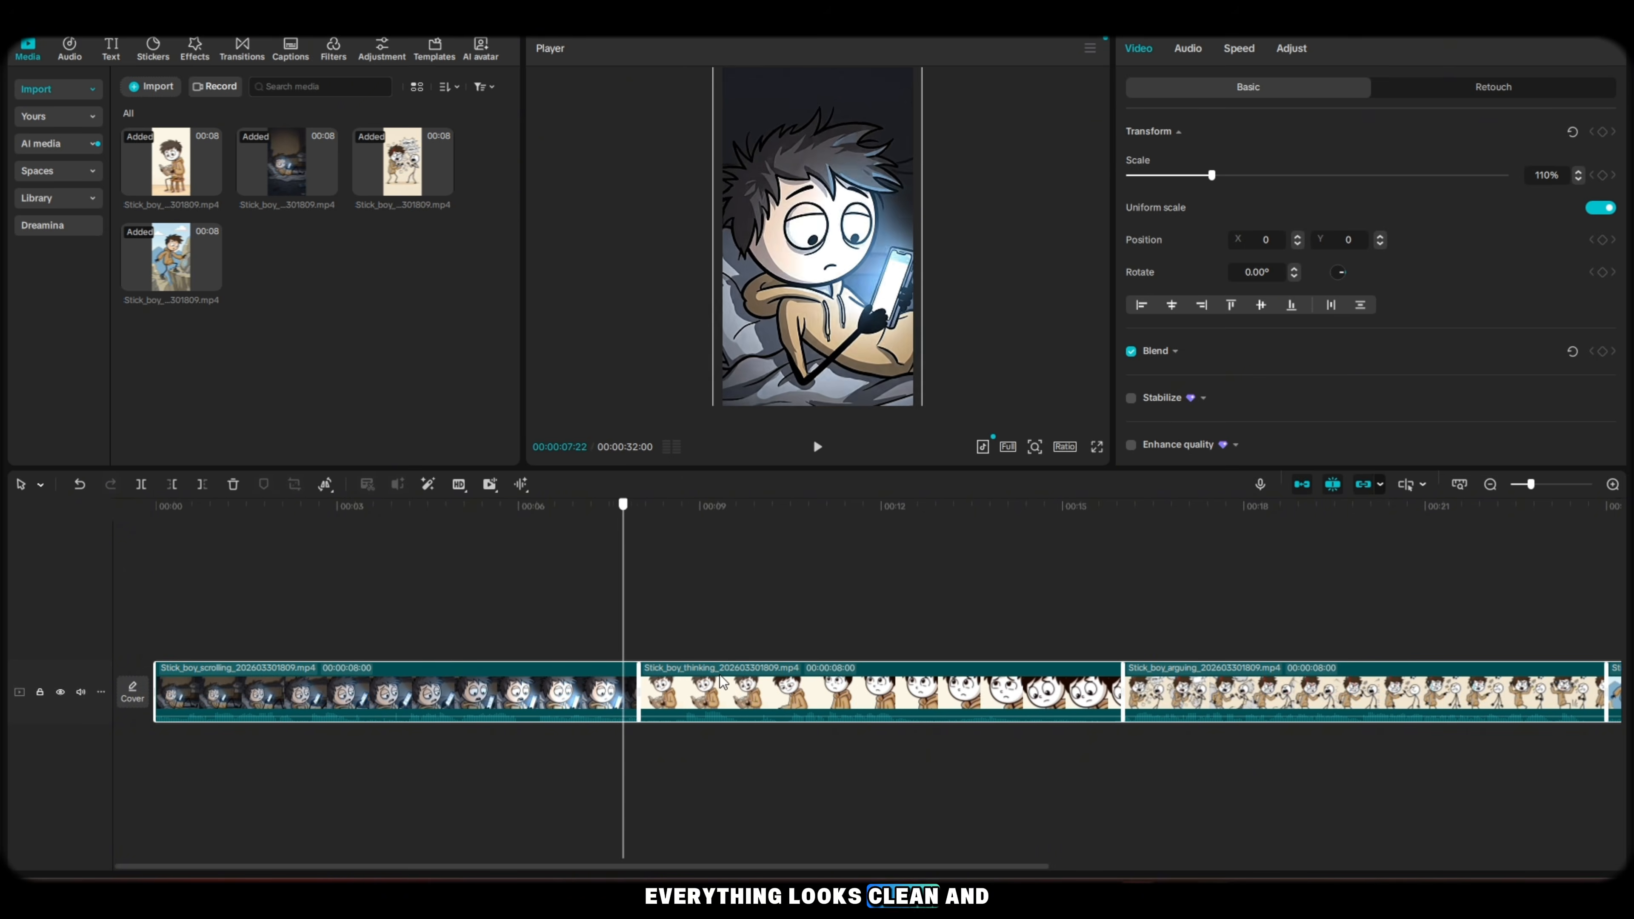
scroll(863, 692, right, 5)
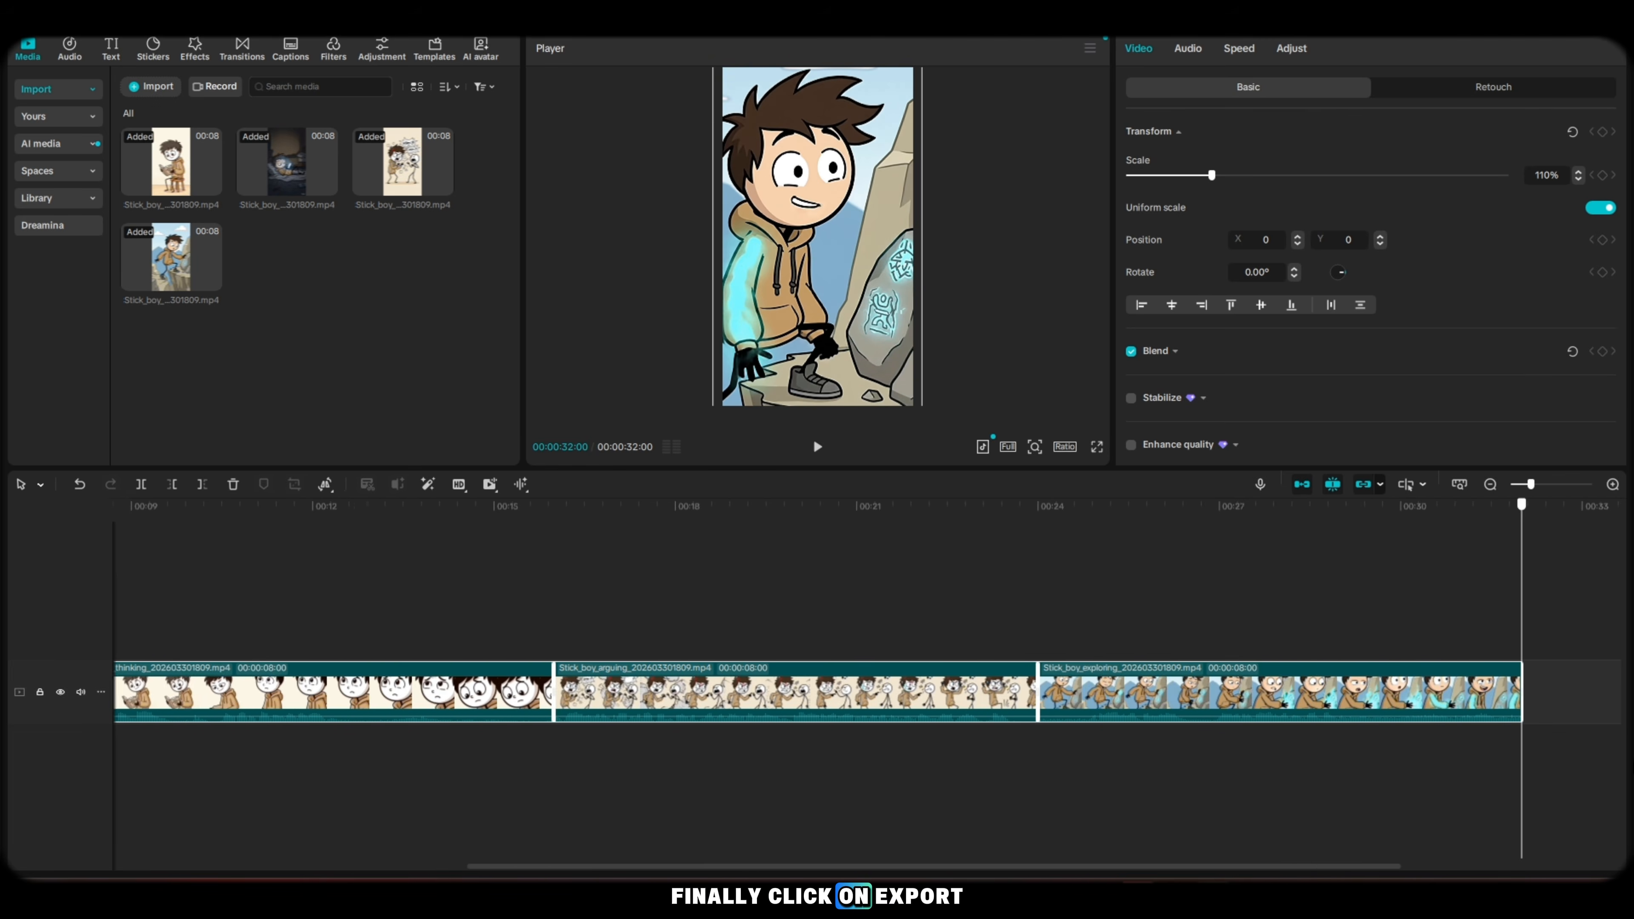
Step: Export the video as 0330 in 4K resolution, HEVC codec, mp4 format, at 30fps
key(ctrl+e)
click(915, 700)
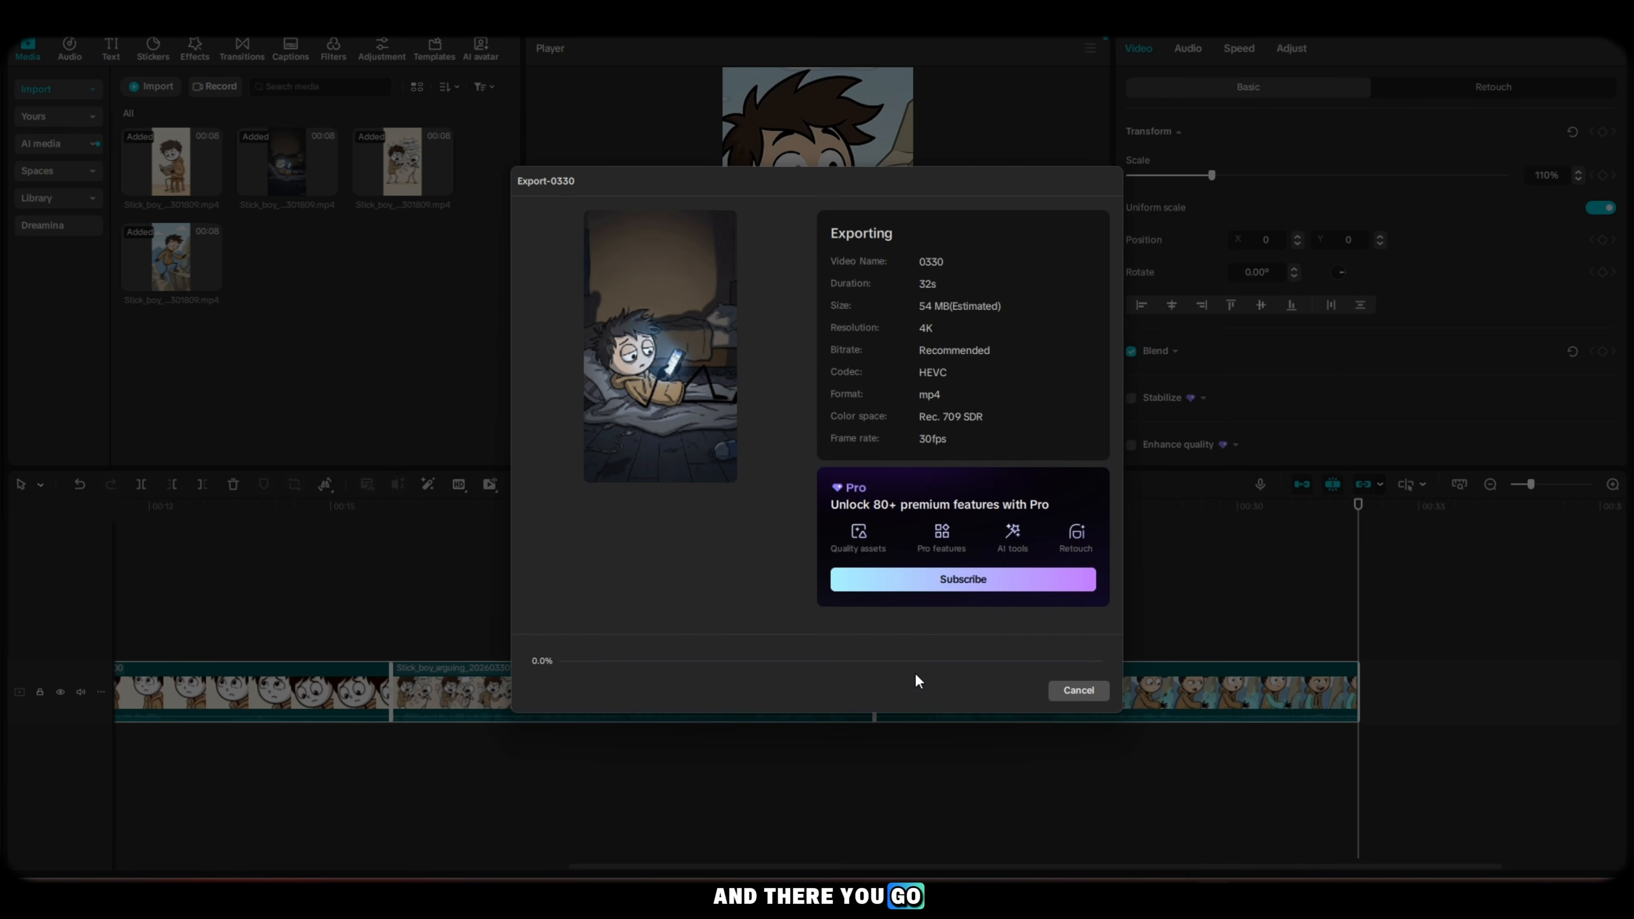